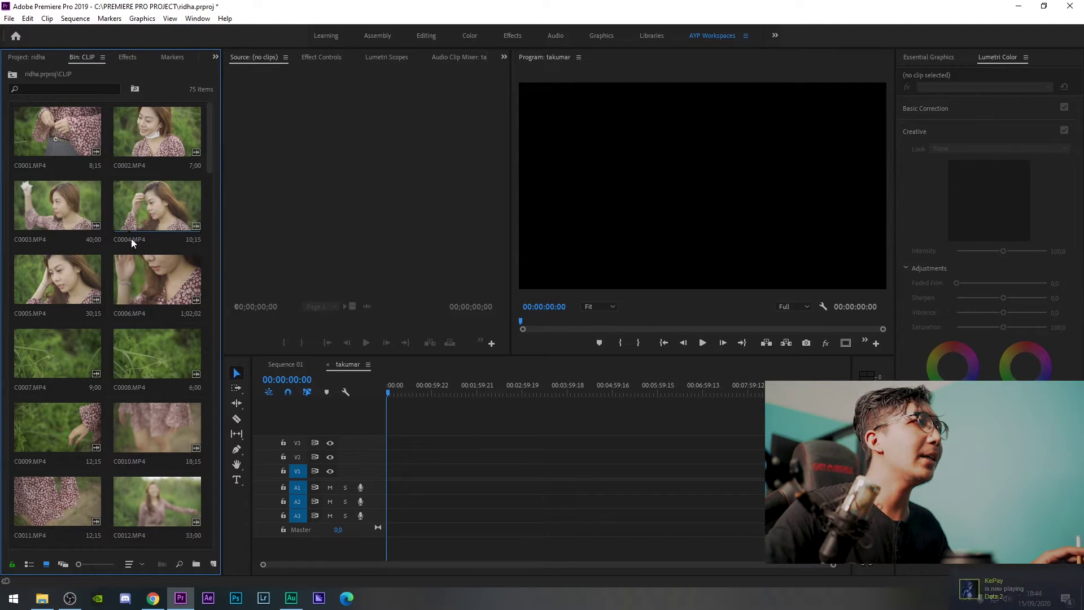
Open C0014.MP4 from the CLIP bin in the source monitor and scrub to its opening section.
{"action": "scroll", "coordinate": [97, 255], "scroll_direction": "down", "scroll_amount": 3}
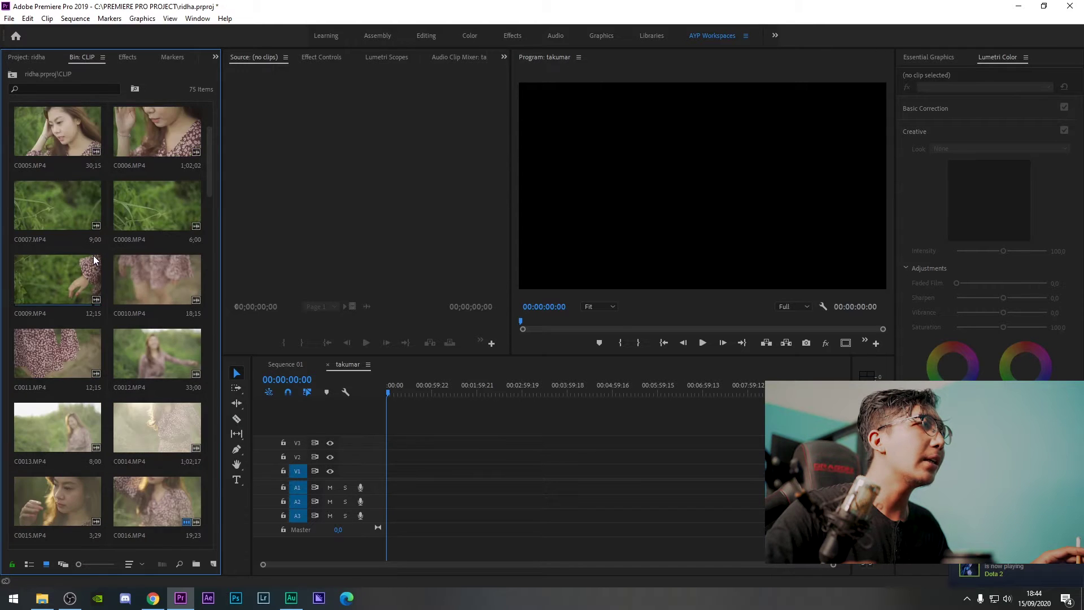
{"action": "scroll", "coordinate": [115, 328], "scroll_direction": "down", "scroll_amount": 1}
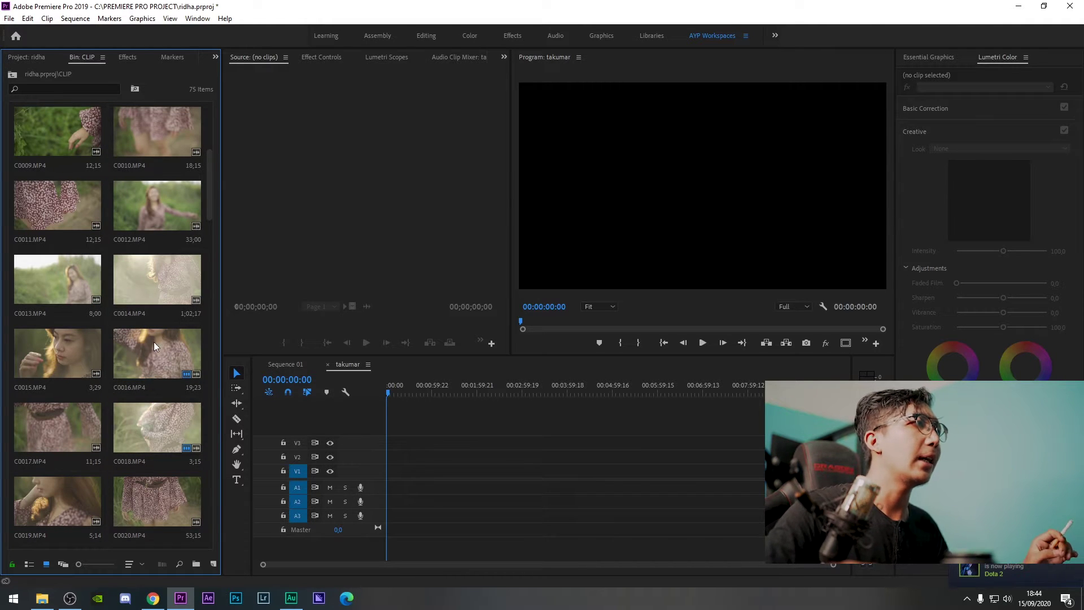
{"action": "double_click", "coordinate": [157, 275]}
{"action": "left_click_drag", "start_coordinate": [361, 317], "coordinate": [287, 310]}
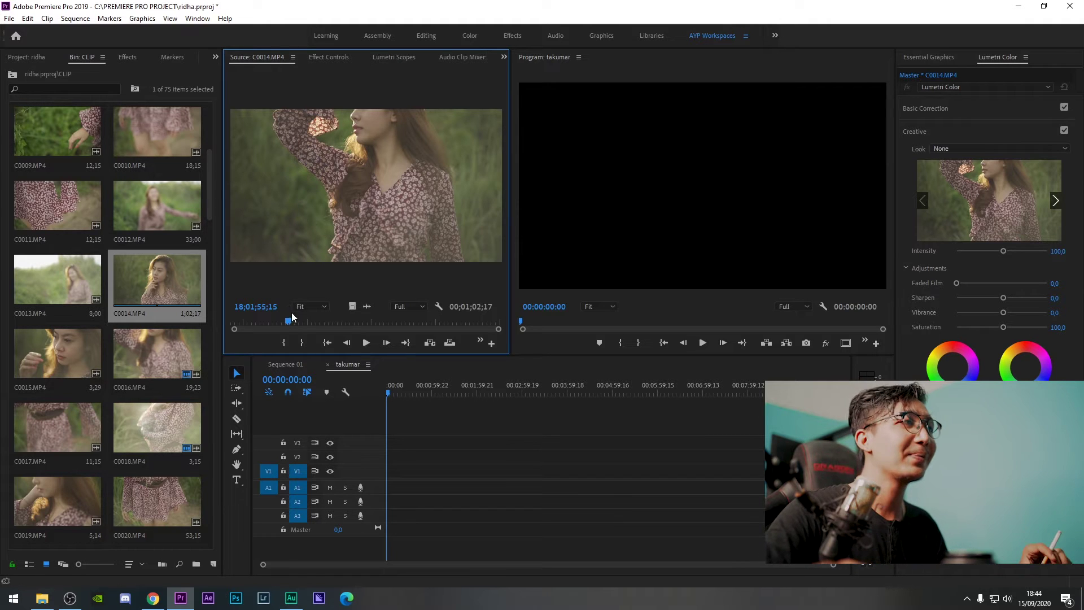
Mark an In point at 18;01;52;14 in C0014.MP4 and preview the footage from there.
{"action": "left_click", "coordinate": [289, 323]}
{"action": "left_click_drag", "start_coordinate": [289, 323], "coordinate": [275, 313]}
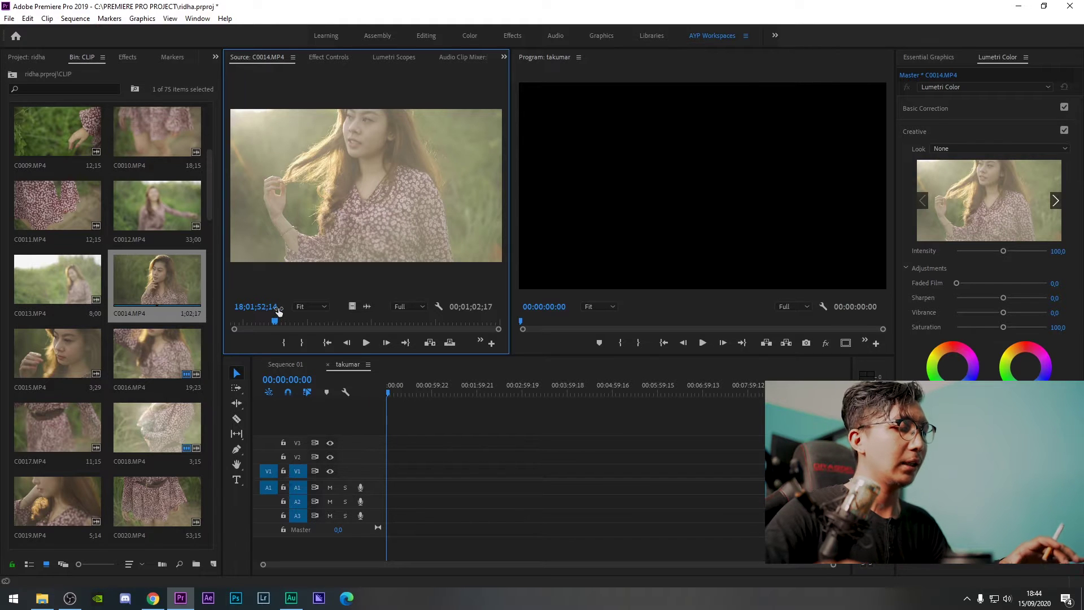
{"action": "key", "text": "i"}
{"action": "key", "text": "space"}
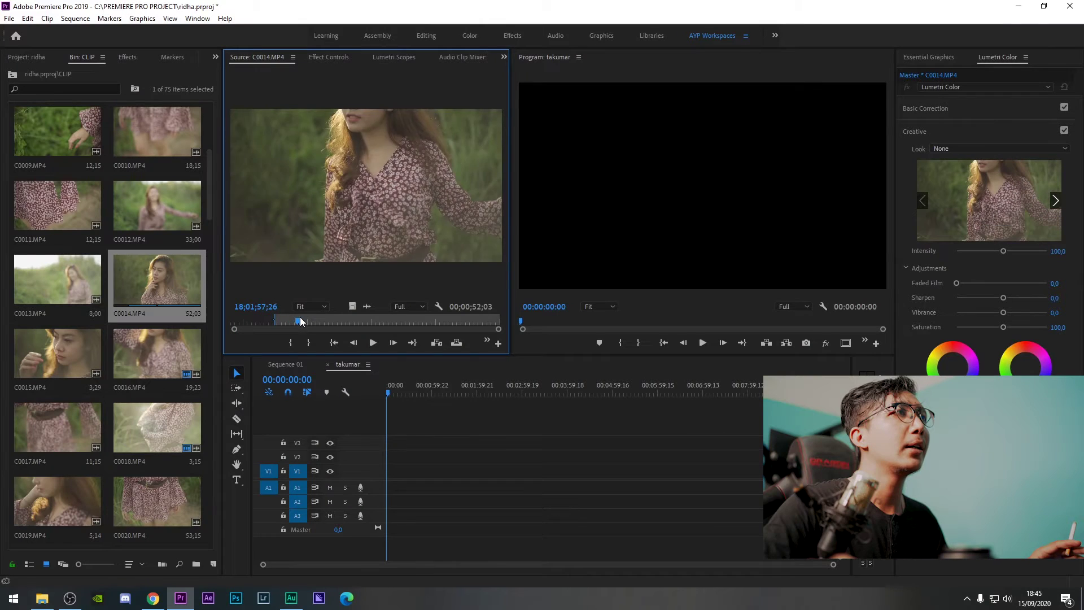
Mark a range in C0014.MP4 from In point 18;02;04;08 to Out point 18;02;08;09.
{"action": "left_click_drag", "start_coordinate": [300, 317], "coordinate": [328, 321]}
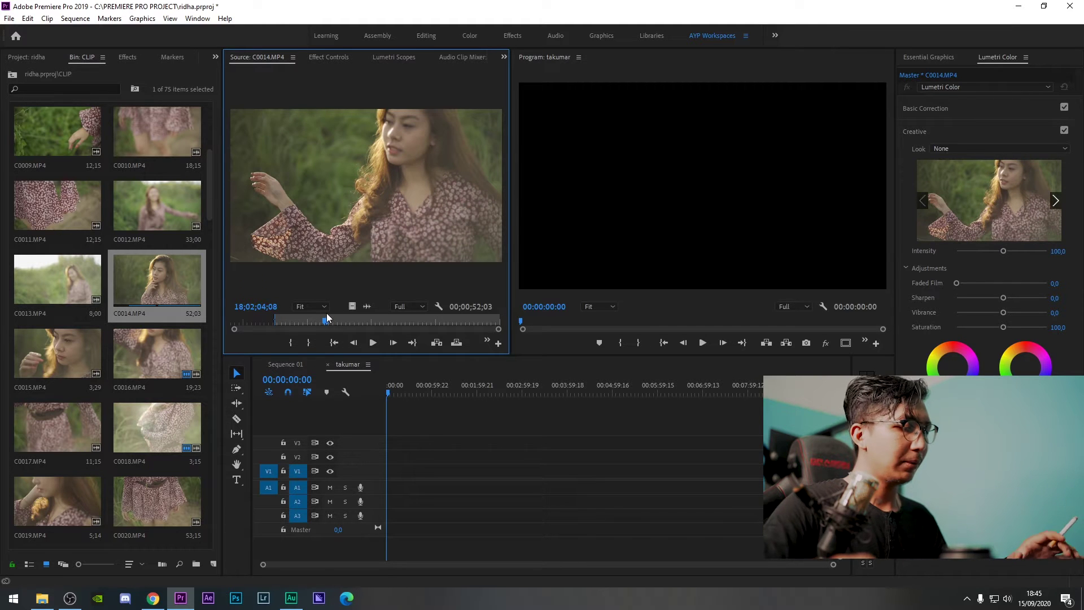
{"action": "key", "text": "i"}
{"action": "key", "text": "space"}
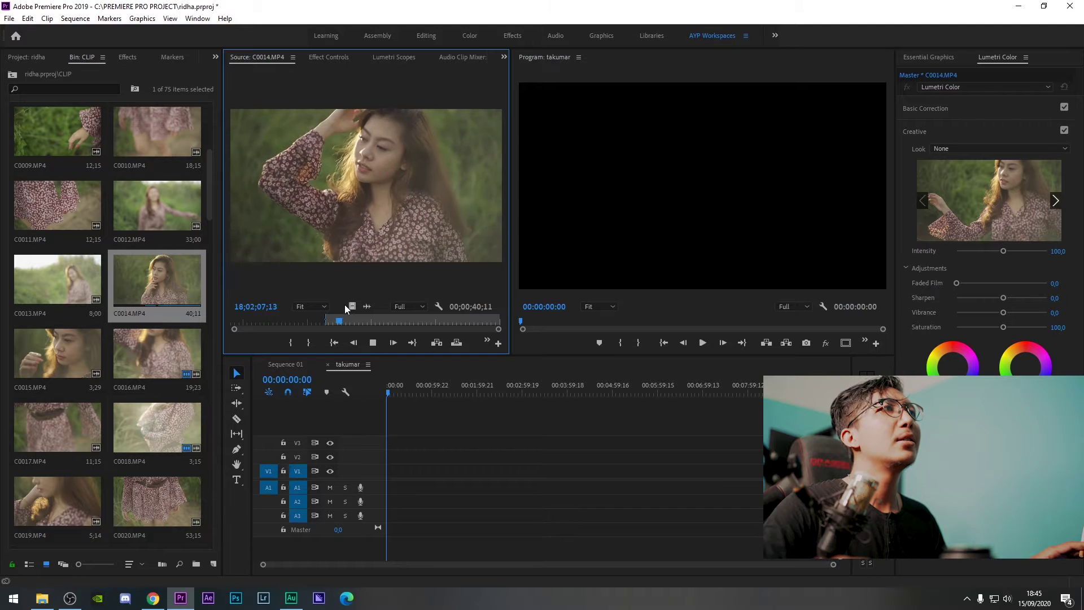
{"action": "key", "text": "space"}
{"action": "key", "text": "o"}
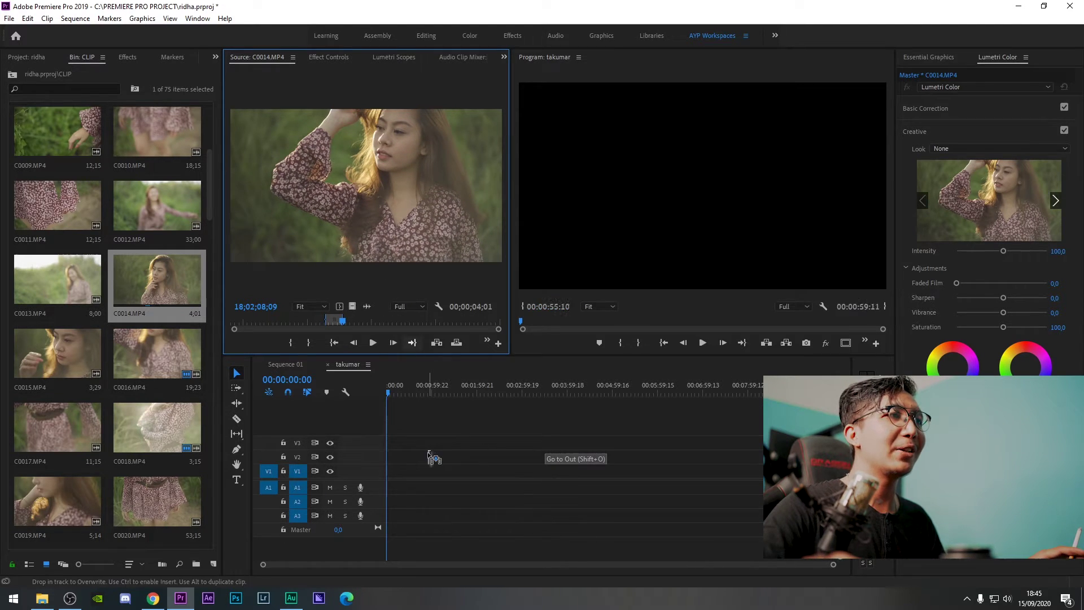
Place the marked C0014.MP4 video on track V1 about 37 seconds into the takumar sequence, keeping the existing sequence settings.
{"action": "left_click_drag", "start_coordinate": [423, 474], "coordinate": [422, 474]}
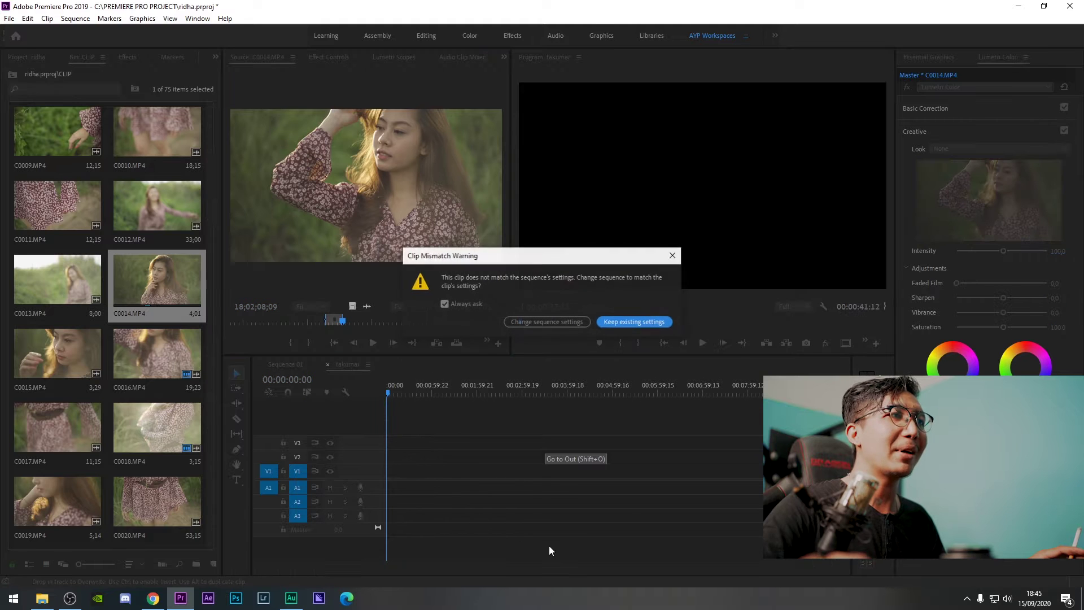
{"action": "left_click", "coordinate": [632, 330]}
{"action": "key", "text": "Down"}
Play back the placed C0014.MP4 clip on V1 and find it in the wider timeline.
{"action": "key", "text": "="}
{"action": "key", "text": "="}
{"action": "key", "text": "="}
{"action": "key", "text": "="}
{"action": "key", "text": "="}
{"action": "key", "text": "="}
{"action": "left_click", "coordinate": [711, 388]}
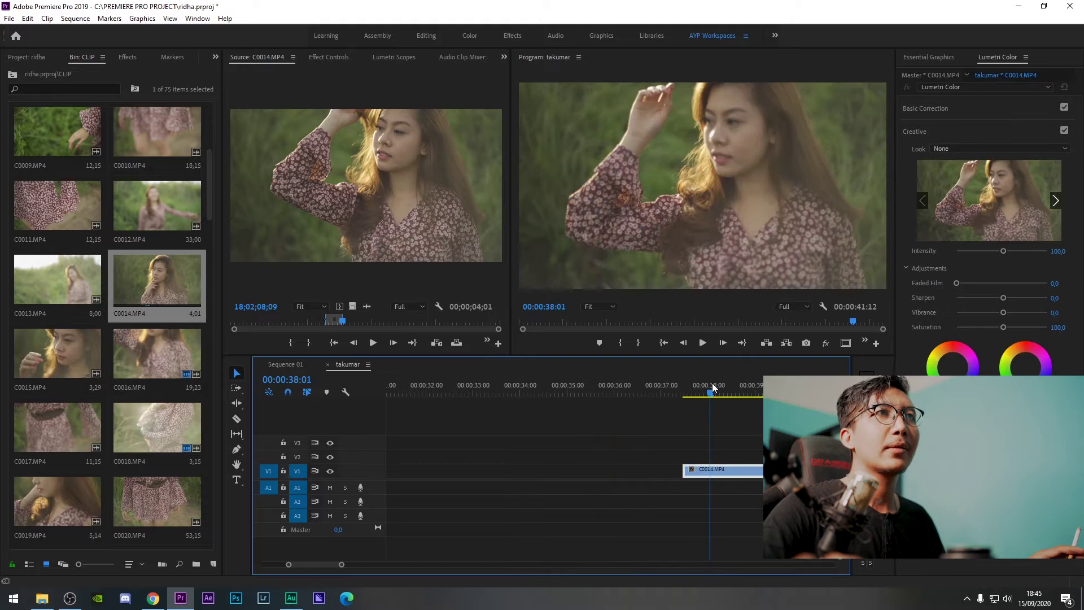
{"action": "scroll", "coordinate": [720, 428], "scroll_direction": "right", "scroll_amount": 4}
{"action": "key", "text": "space"}
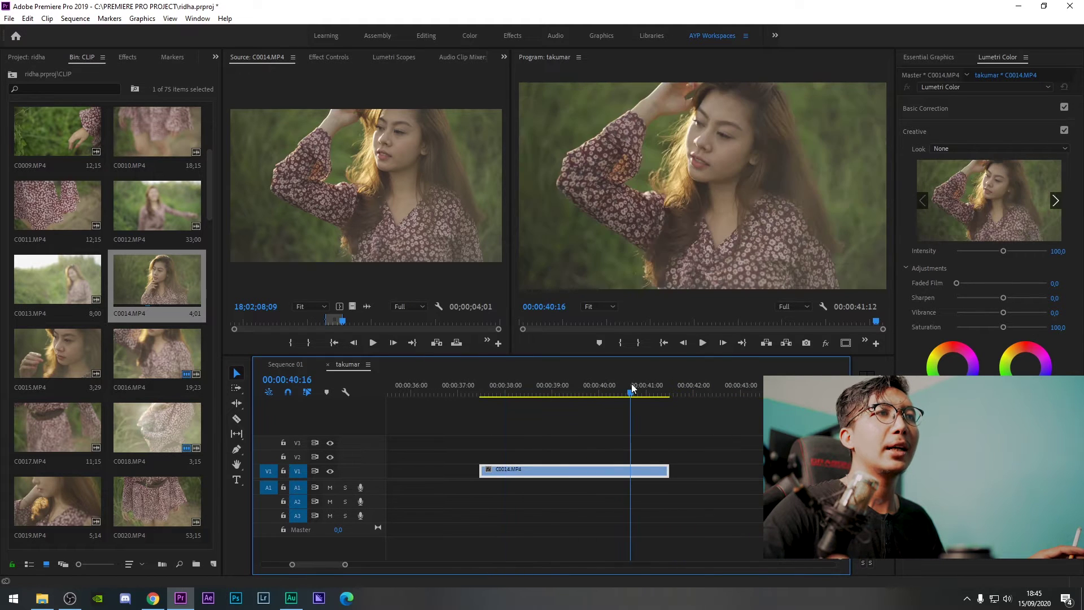
{"action": "key", "text": "Home"}
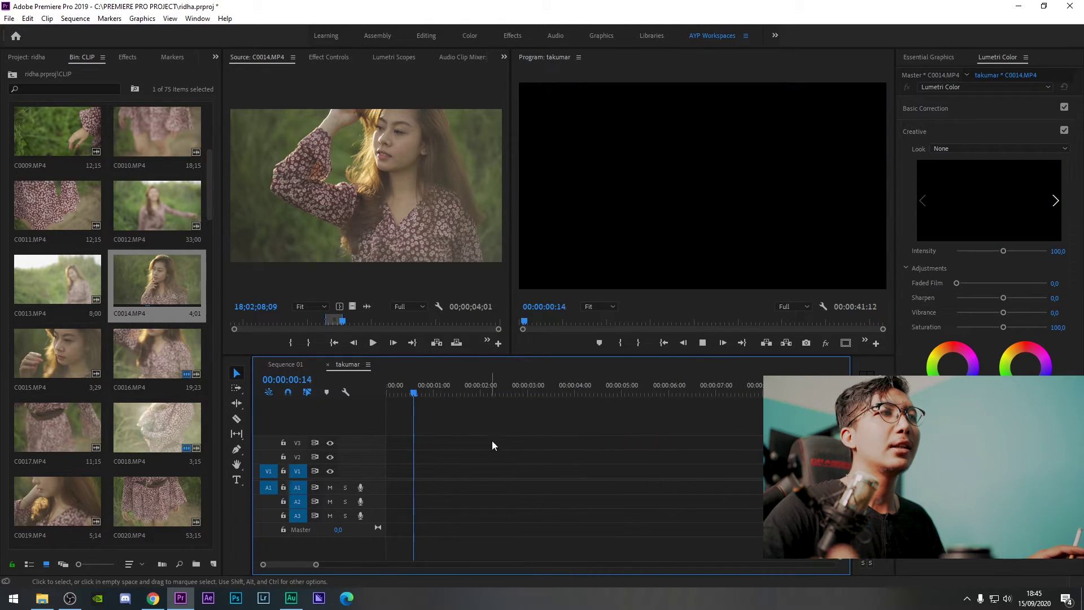
{"action": "left_click_drag", "start_coordinate": [320, 567], "coordinate": [435, 568]}
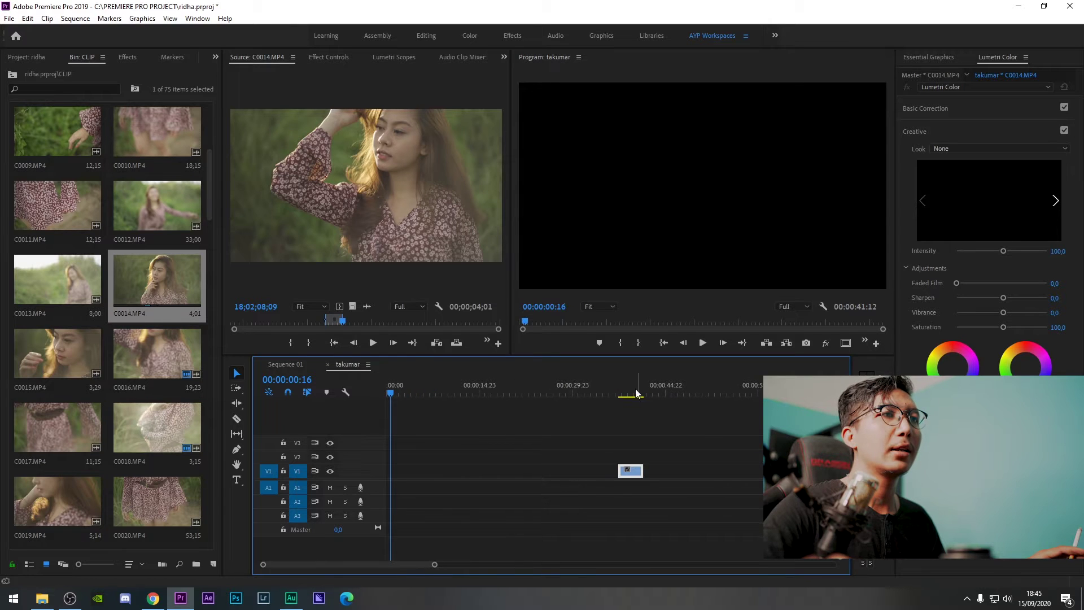
{"action": "left_click", "coordinate": [626, 392]}
Mark a second range of 5;08 in C0014.MP4 ending at 18;02;17;12 and place its video on V2 right after the first clip.
{"action": "left_click_drag", "start_coordinate": [346, 321], "coordinate": [362, 322]}
{"action": "key", "text": "i"}
{"action": "key", "text": "space"}
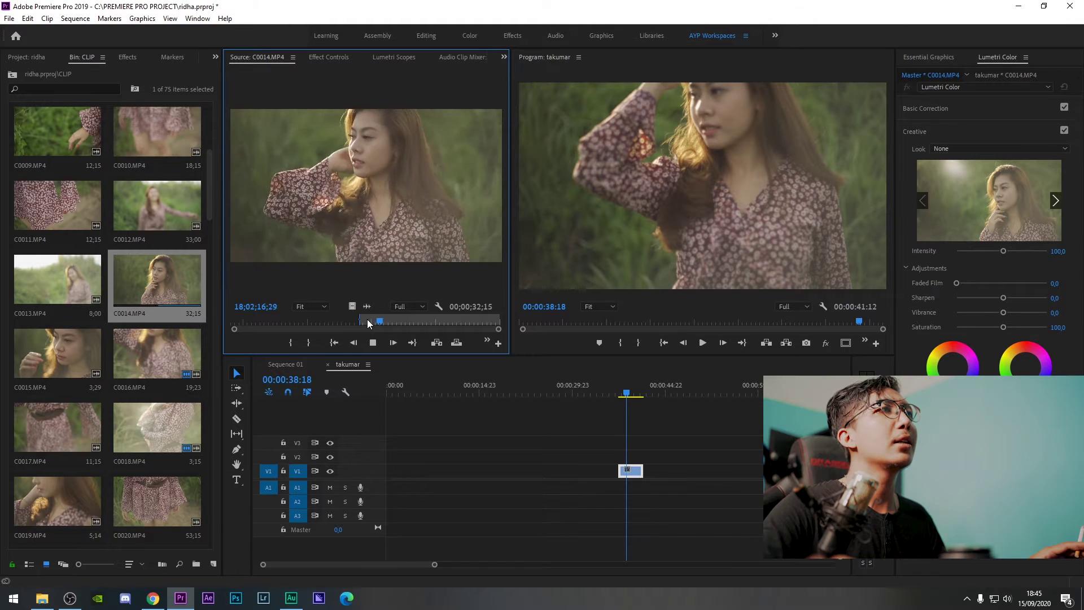
{"action": "key", "text": "o"}
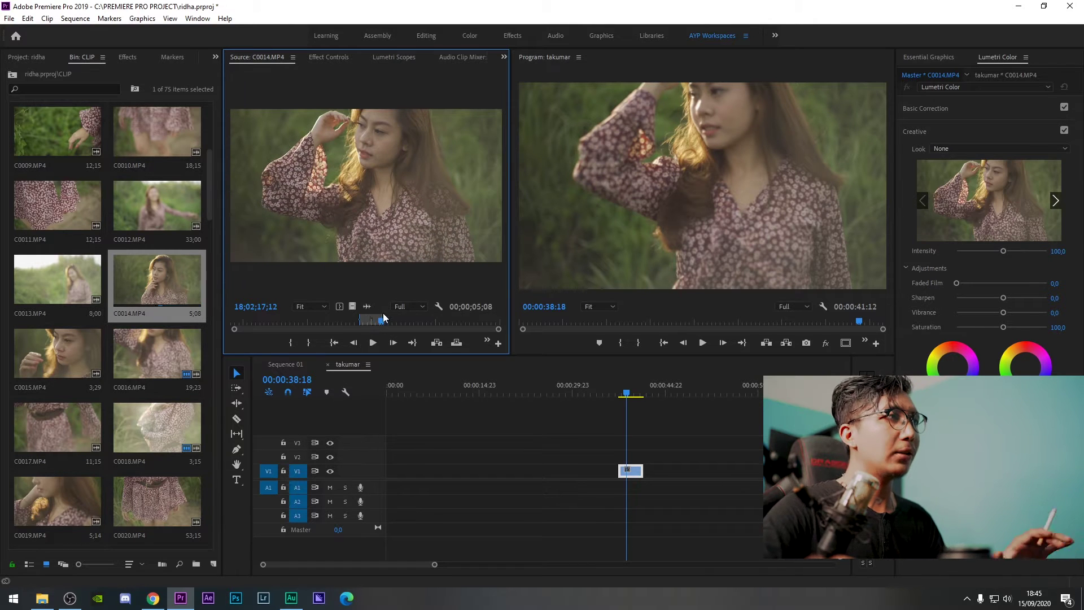
{"action": "left_click_drag", "start_coordinate": [360, 311], "coordinate": [649, 455]}
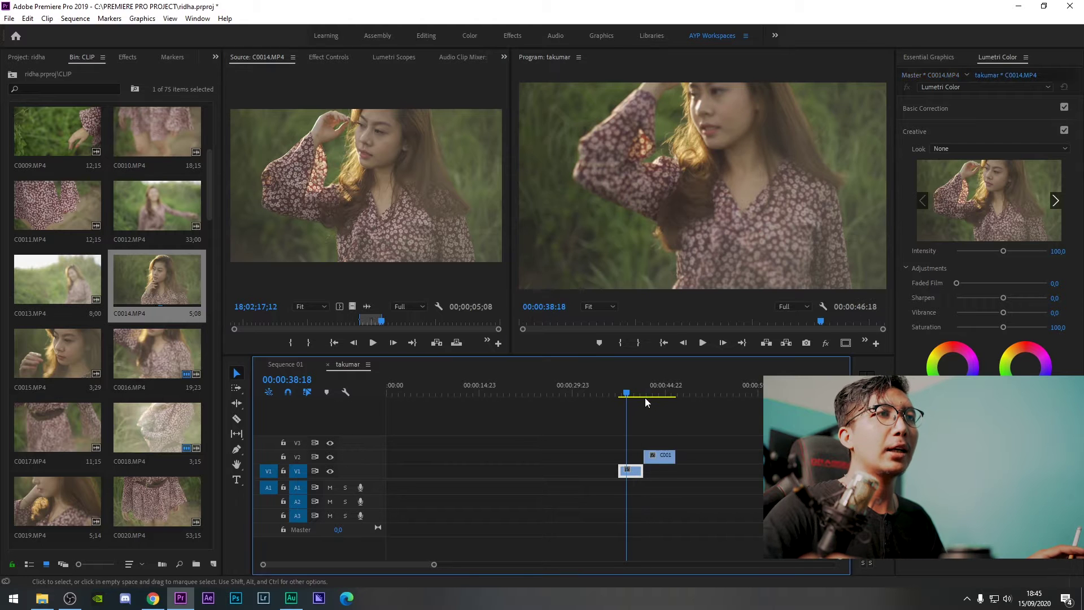
Preview the second C0014.MP4 clip on V2 from its start in full screen.
{"action": "left_click", "coordinate": [648, 386]}
{"action": "left_click_drag", "start_coordinate": [648, 385], "coordinate": [645, 388]}
{"action": "key", "text": "space"}
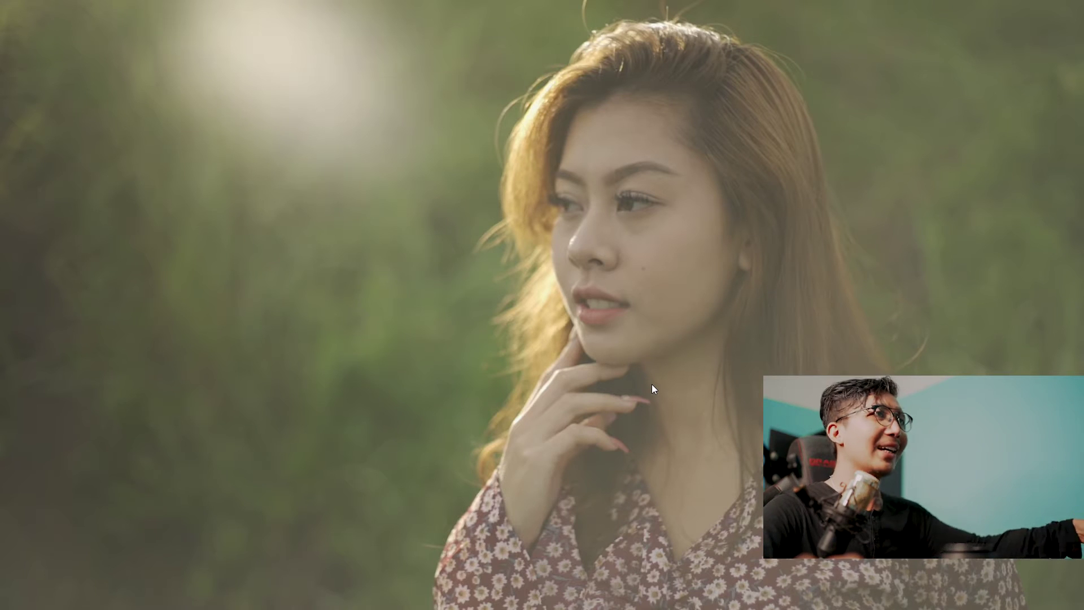
{"action": "key", "text": "Escape"}
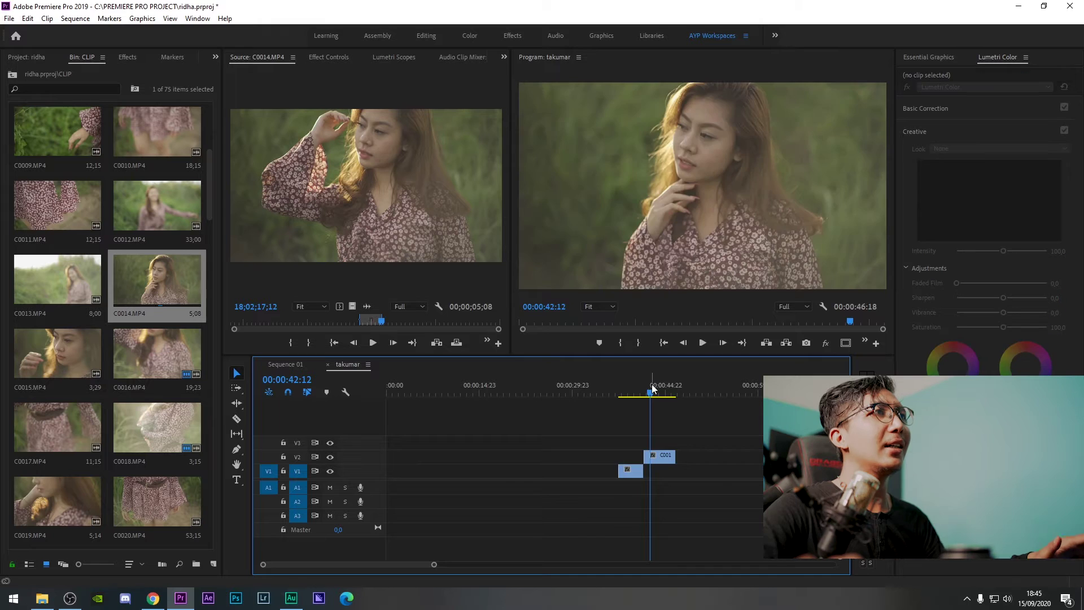
Slow the C0014.MP4 clip on V2 to 26.87% with Rate Stretch, extending its duration to 00:00:19:13.
{"action": "key", "text": "space"}
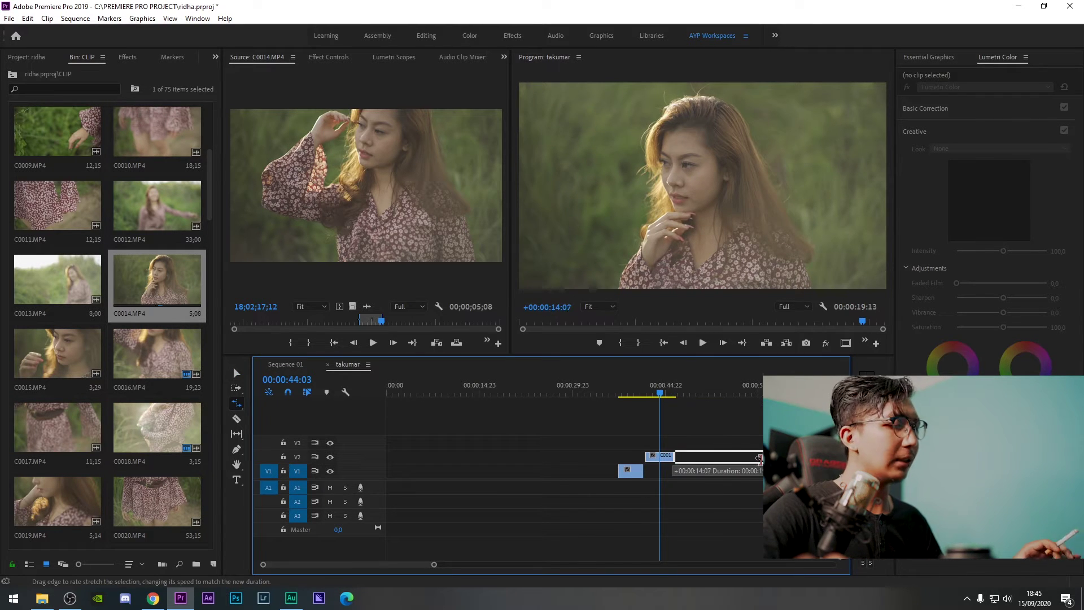
{"action": "left_click_drag", "start_coordinate": [760, 458], "coordinate": [762, 458]}
{"action": "key", "text": "v"}
Review the slowed C0014.MP4 clip on V2 in full screen and at several points, examining the light flare and haze.
{"action": "left_click", "coordinate": [654, 387]}
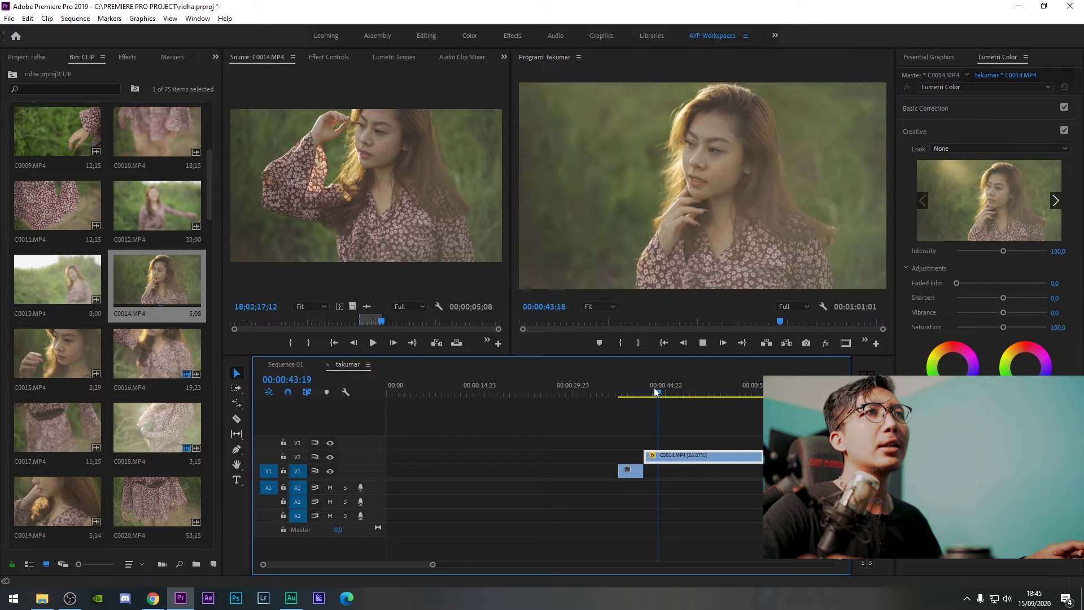
{"action": "key", "text": "ctrl+grave"}
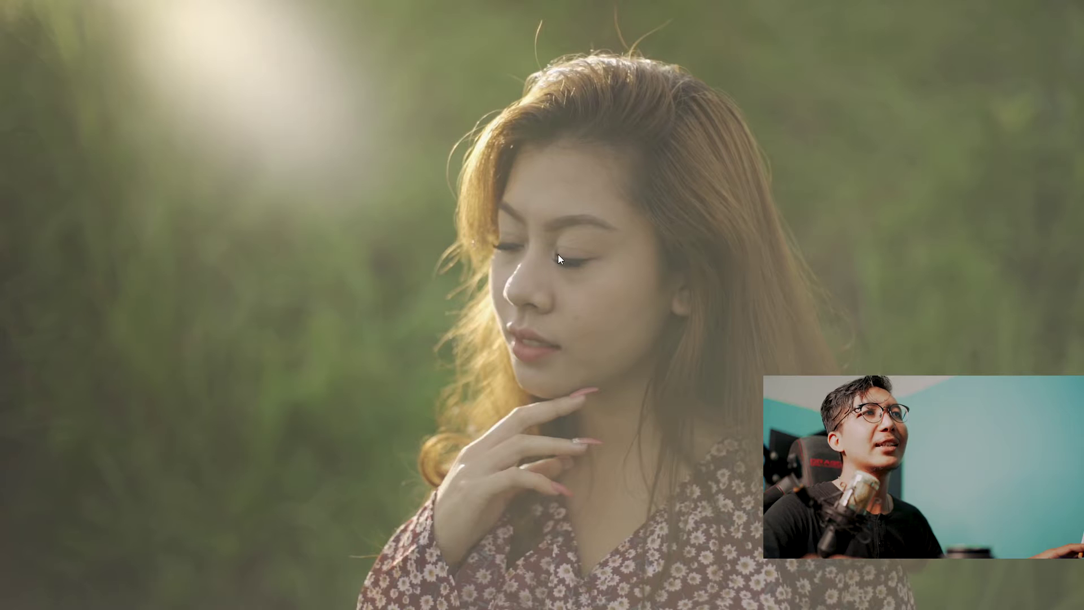
{"action": "key", "text": "Escape"}
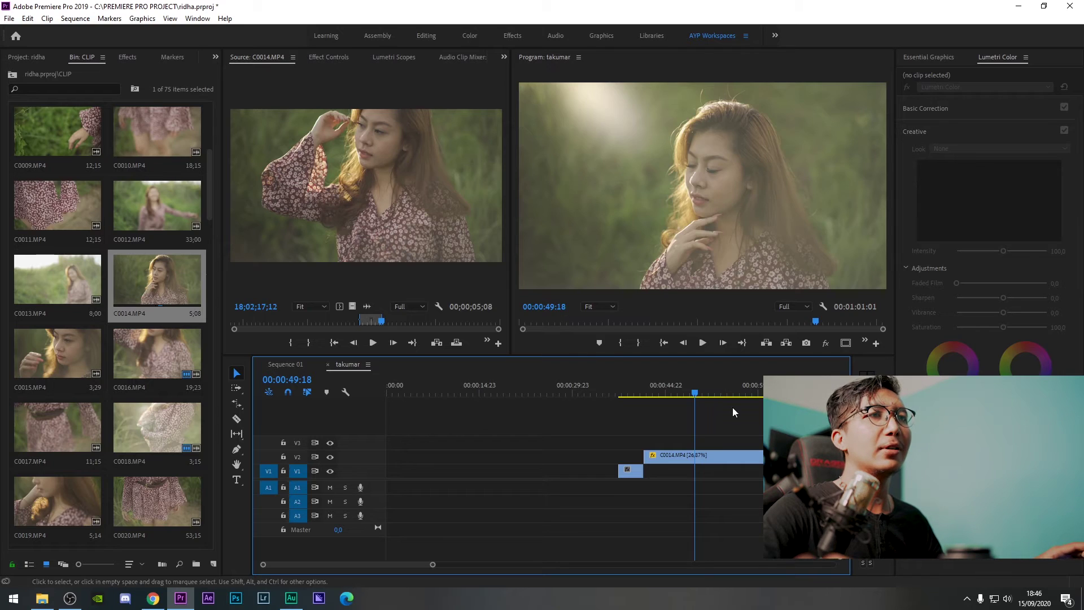
{"action": "left_click", "coordinate": [686, 389]}
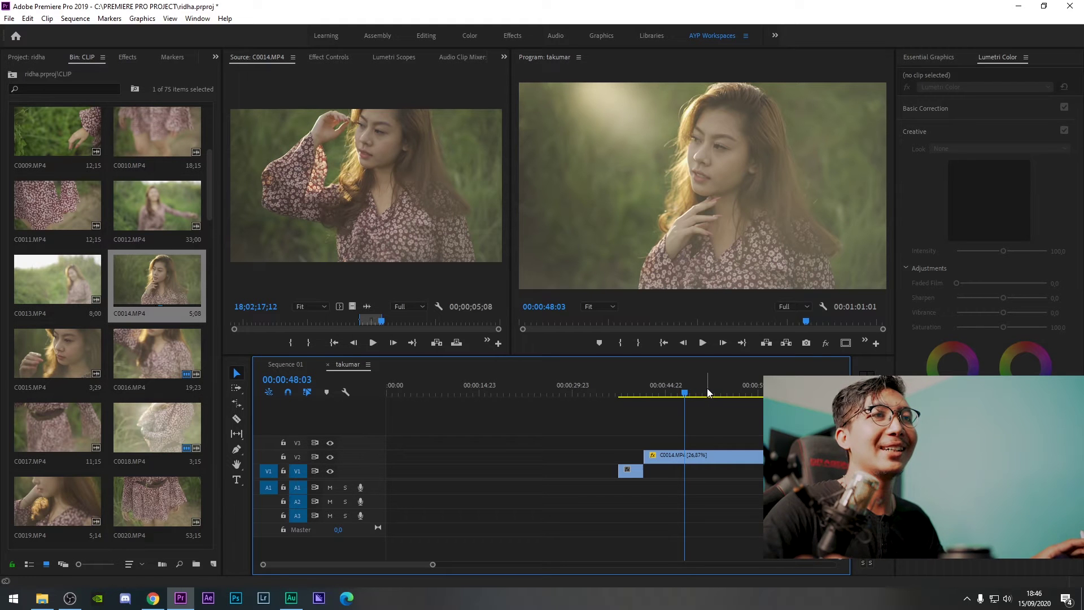
{"action": "left_click", "coordinate": [714, 390]}
{"action": "key", "text": "space"}
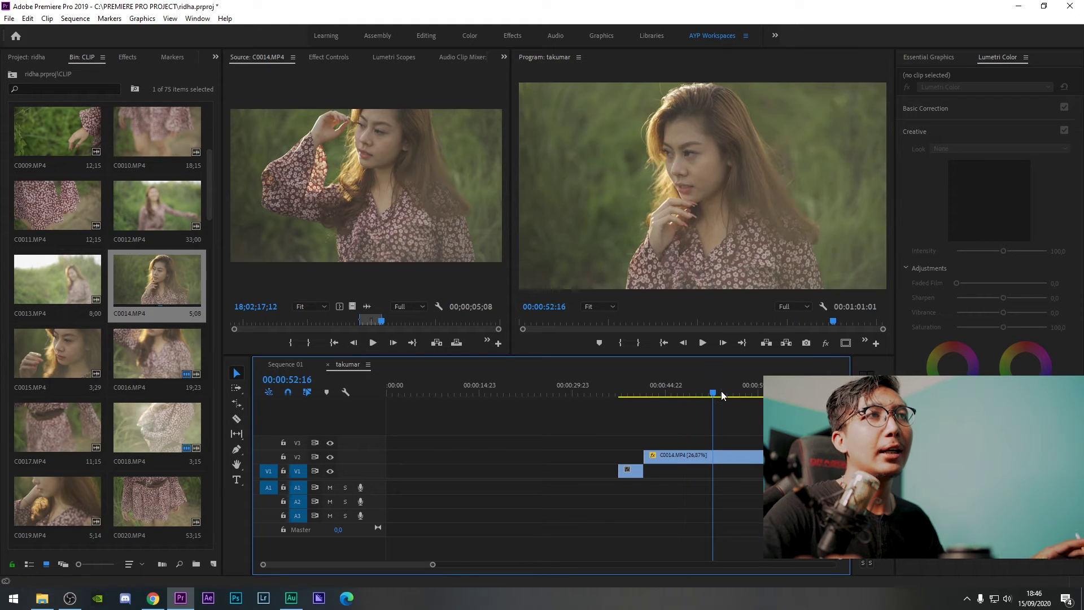
{"action": "key", "text": "space"}
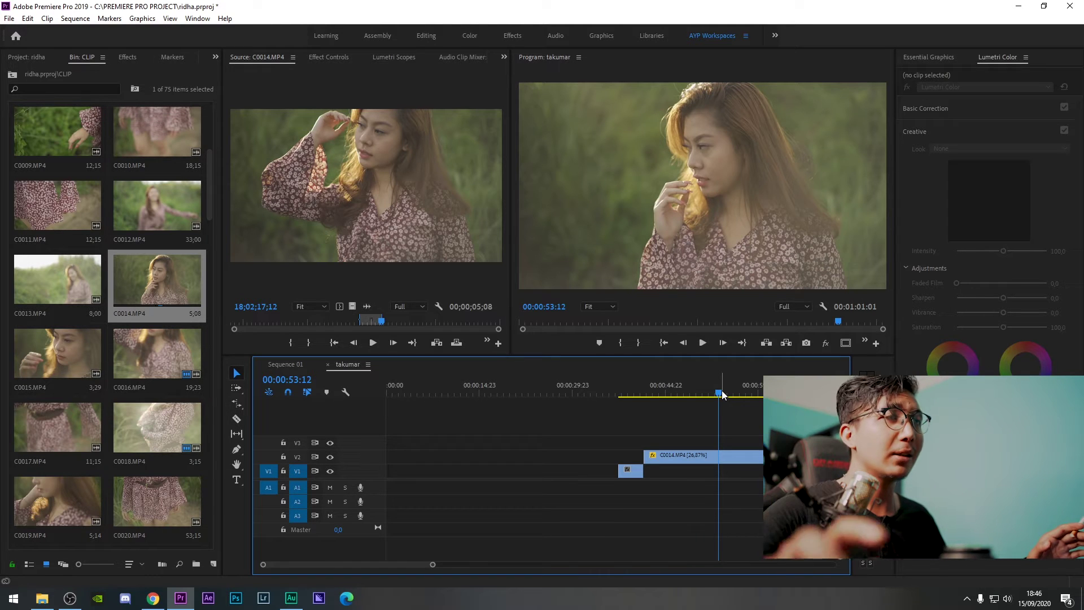
{"action": "left_click", "coordinate": [734, 392]}
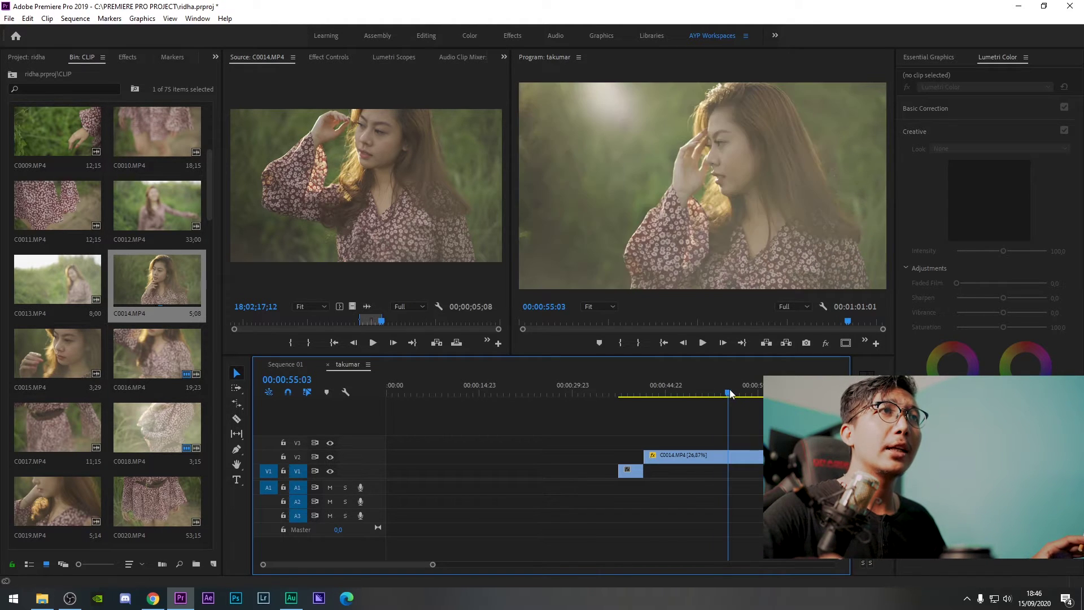
{"action": "key", "text": "Left"}
{"action": "key", "text": "Left"}
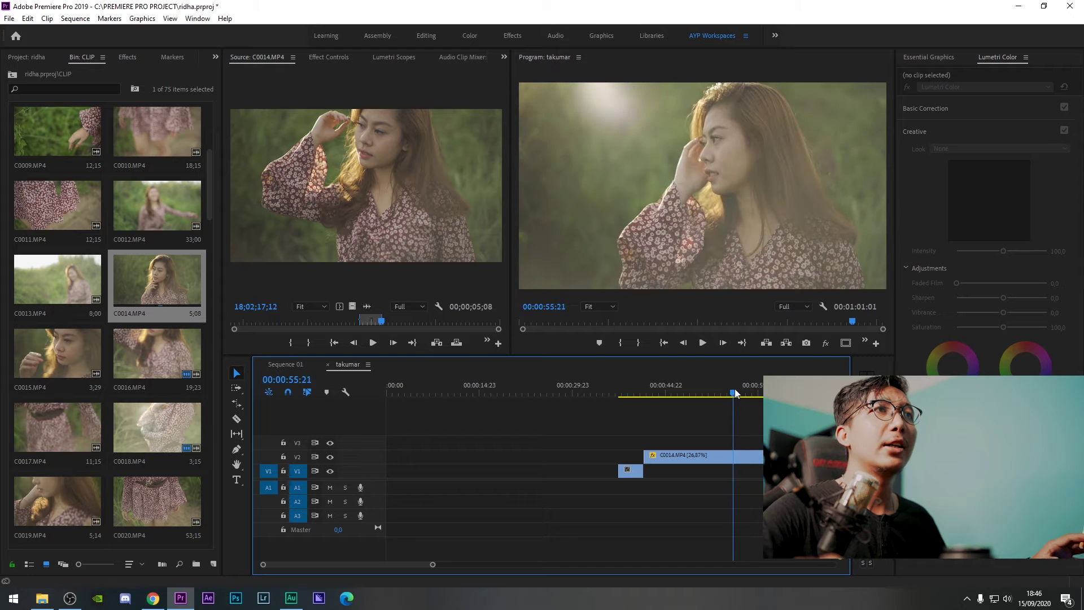
{"action": "key", "text": "ctrl+grave"}
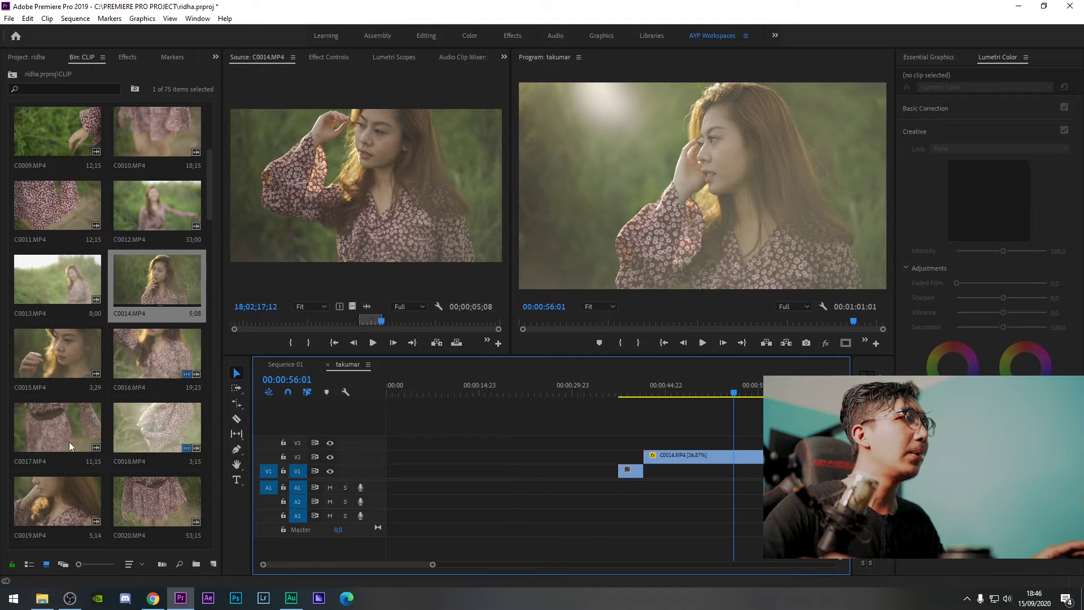
Open C0018.MP4 and place the video of its marked range on V1 right after the slowed clip, moving the playhead onto it.
{"action": "double_click", "coordinate": [162, 421]}
{"action": "left_click_drag", "start_coordinate": [364, 320], "coordinate": [307, 320]}
{"action": "scroll", "coordinate": [585, 490], "scroll_direction": "down", "scroll_amount": 3}
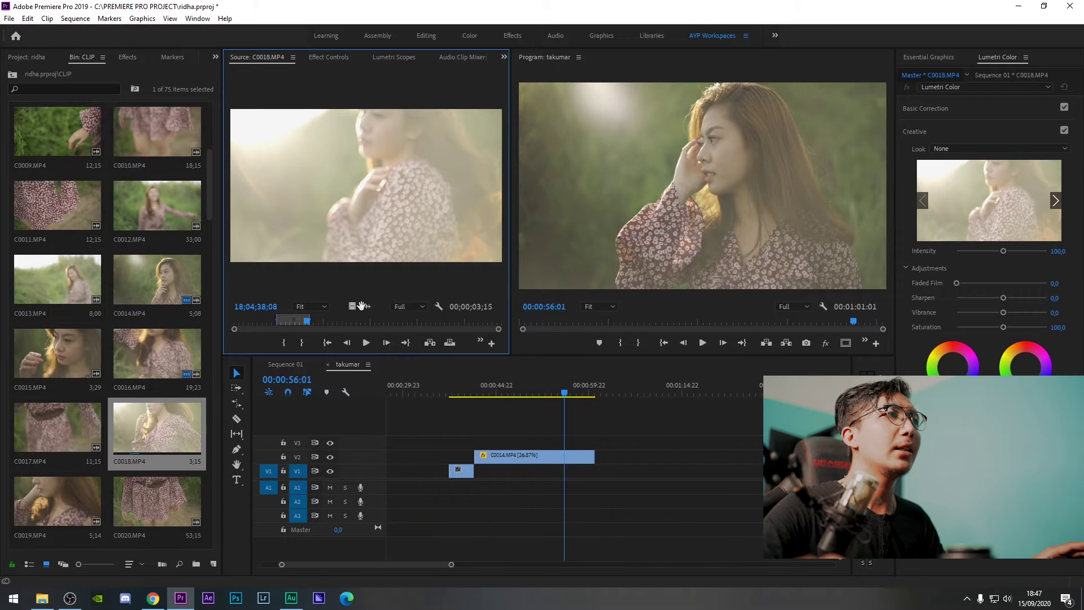
{"action": "left_click_drag", "start_coordinate": [352, 308], "coordinate": [606, 472]}
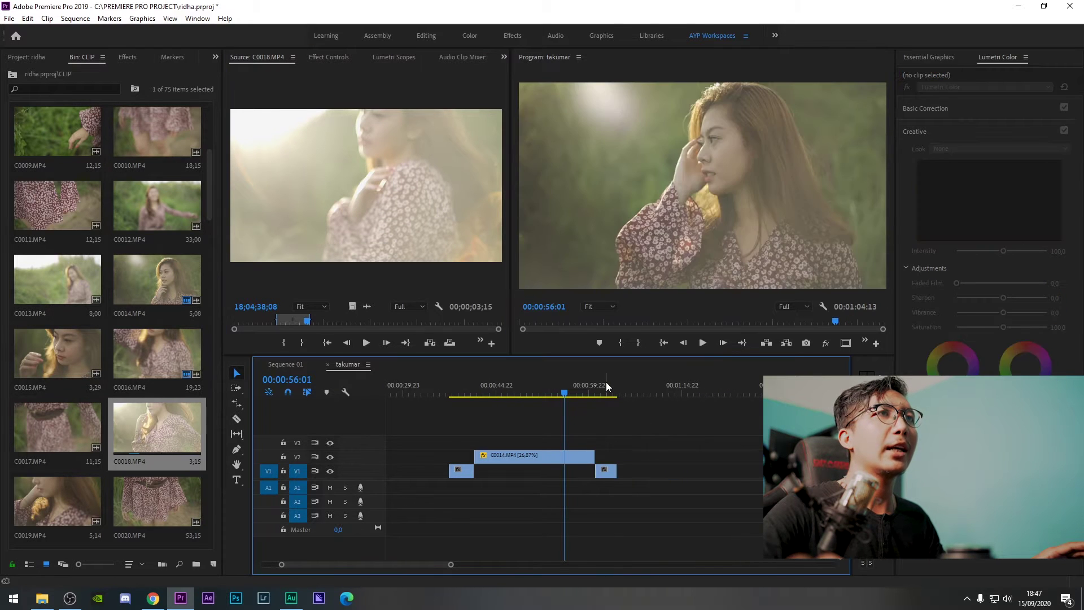
{"action": "left_click", "coordinate": [606, 386]}
{"action": "left_click", "coordinate": [604, 384]}
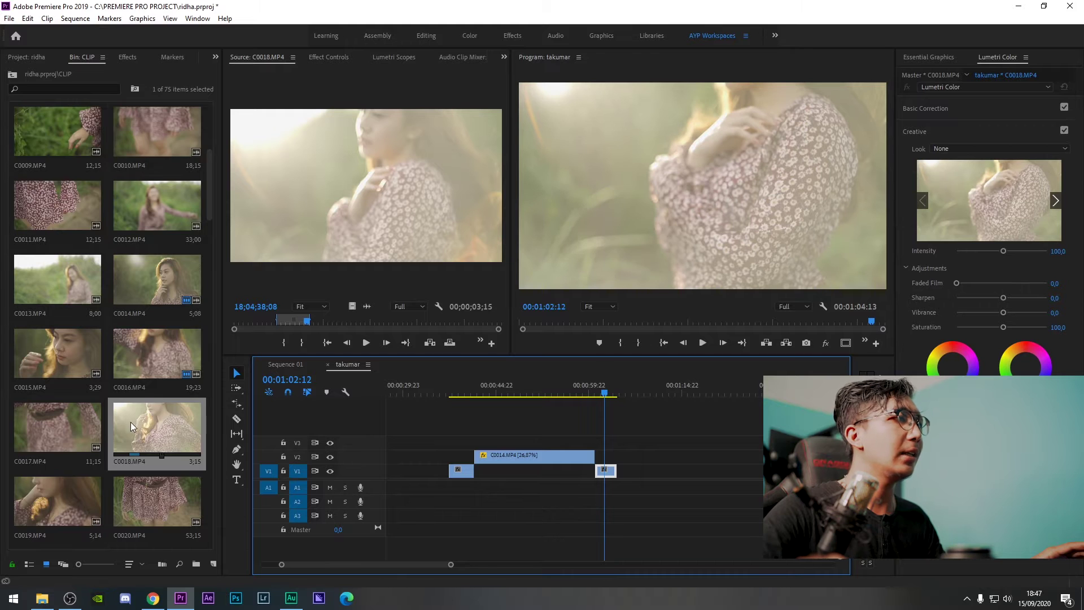
Open C0020.MP4 in the source monitor, mark an In point at 18;07;49;14, and preview the footage in full screen.
{"action": "scroll", "coordinate": [130, 422], "scroll_direction": "down", "scroll_amount": 1}
{"action": "left_click", "coordinate": [148, 416]}
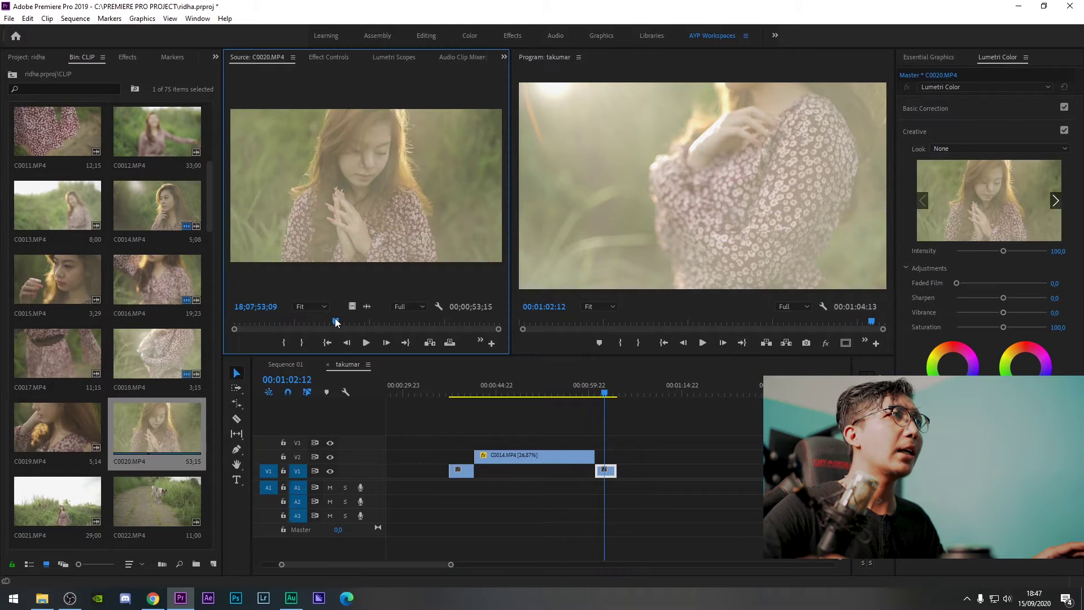
{"action": "mouse_move", "coordinate": [330, 322]}
{"action": "left_mouse_down"}
{"action": "mouse_move", "coordinate": [300, 321]}
{"action": "mouse_move", "coordinate": [317, 323]}
{"action": "left_mouse_up"}
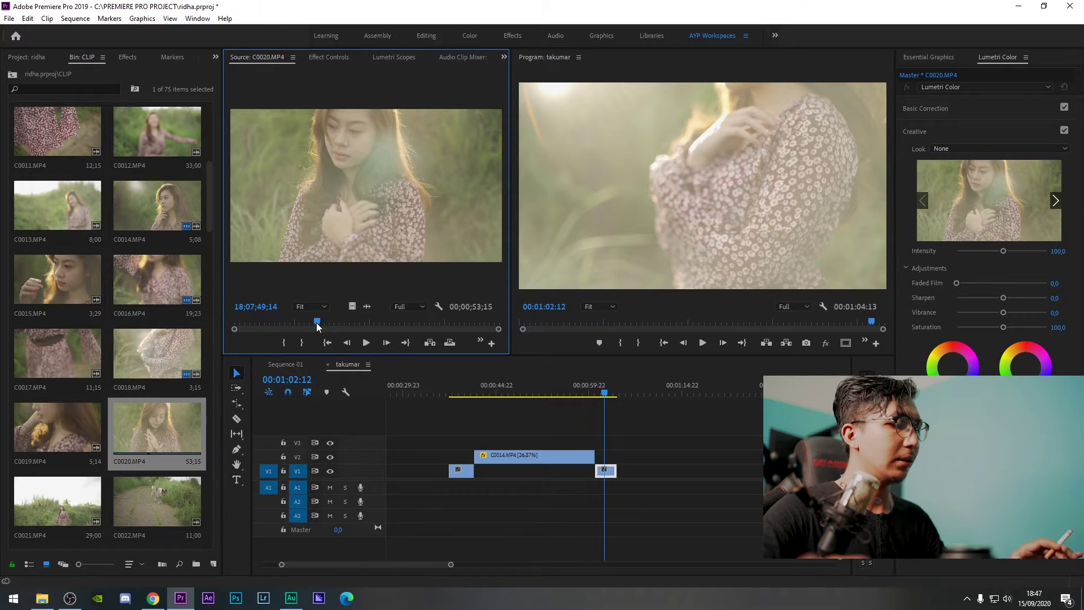
{"action": "key", "text": "i"}
{"action": "key", "text": "ctrl+grave"}
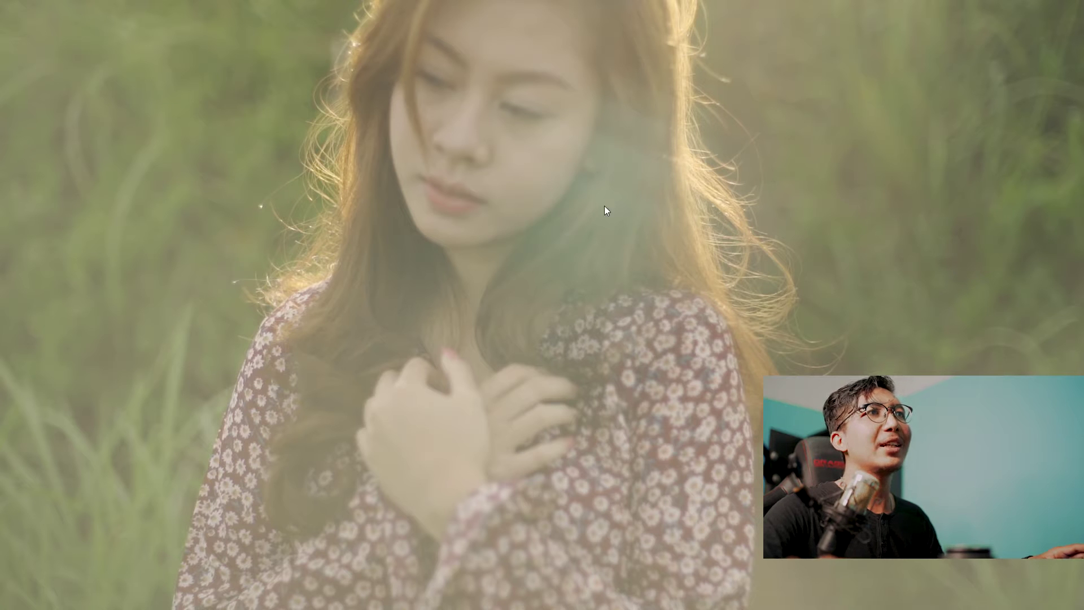
{"action": "key", "text": "ctrl+grave"}
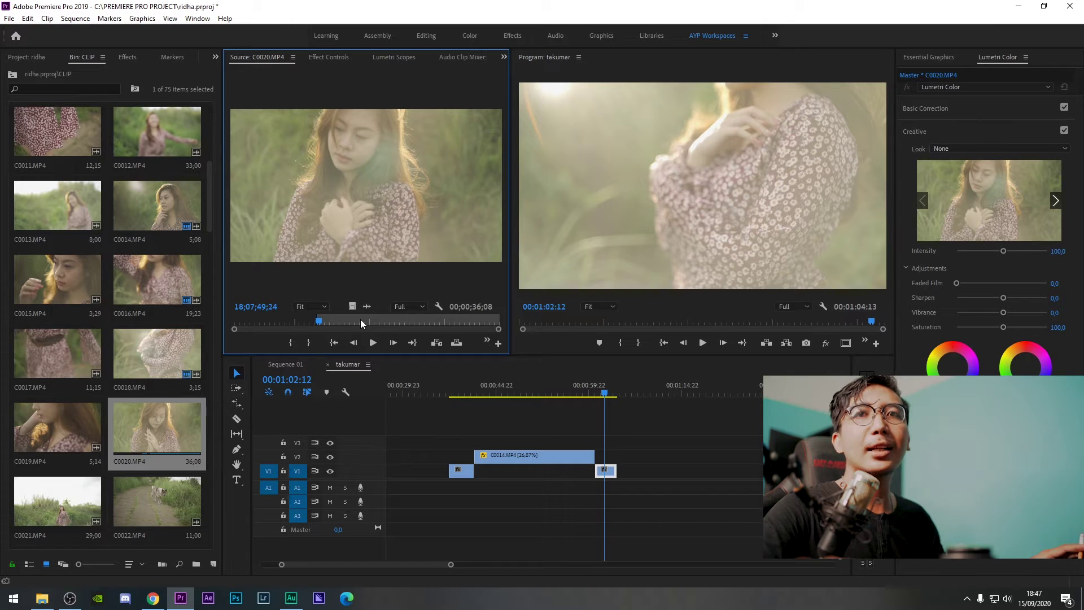
Mark an Out point at 18;08;09;01 in C0020.MP4 and place the range's video on V2 right after the C0018.MP4 clip.
{"action": "key", "text": "space"}
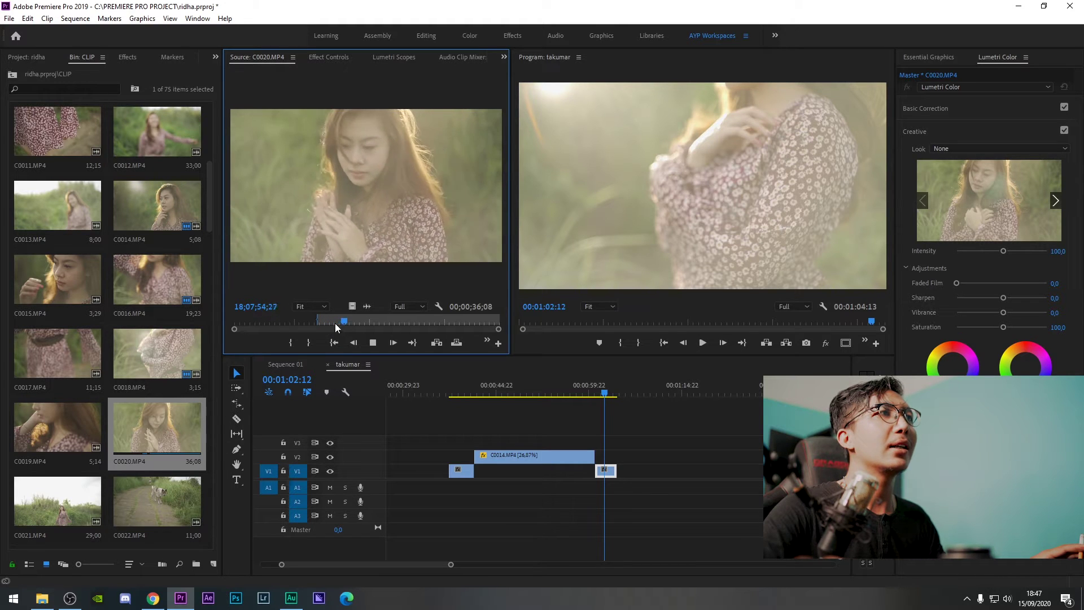
{"action": "left_click_drag", "start_coordinate": [346, 317], "coordinate": [416, 323]}
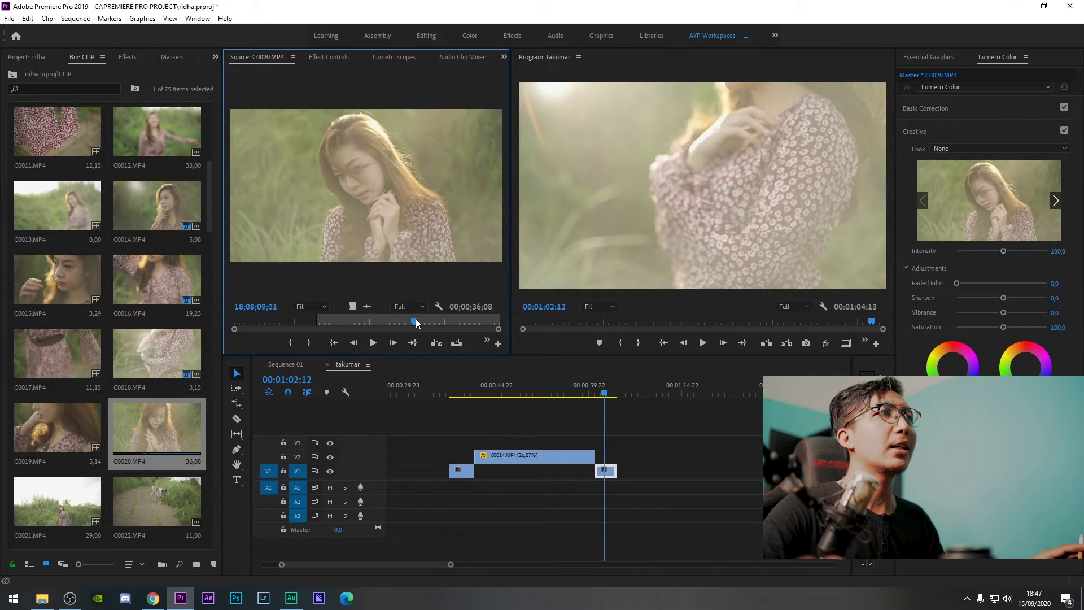
{"action": "left_click_drag", "start_coordinate": [351, 306], "coordinate": [621, 456]}
Play and scrub the C0020.MP4 clip in the sequence up to 00:01:20:17, examining the rendering of the portrait.
{"action": "left_click", "coordinate": [645, 384]}
{"action": "key", "text": "space"}
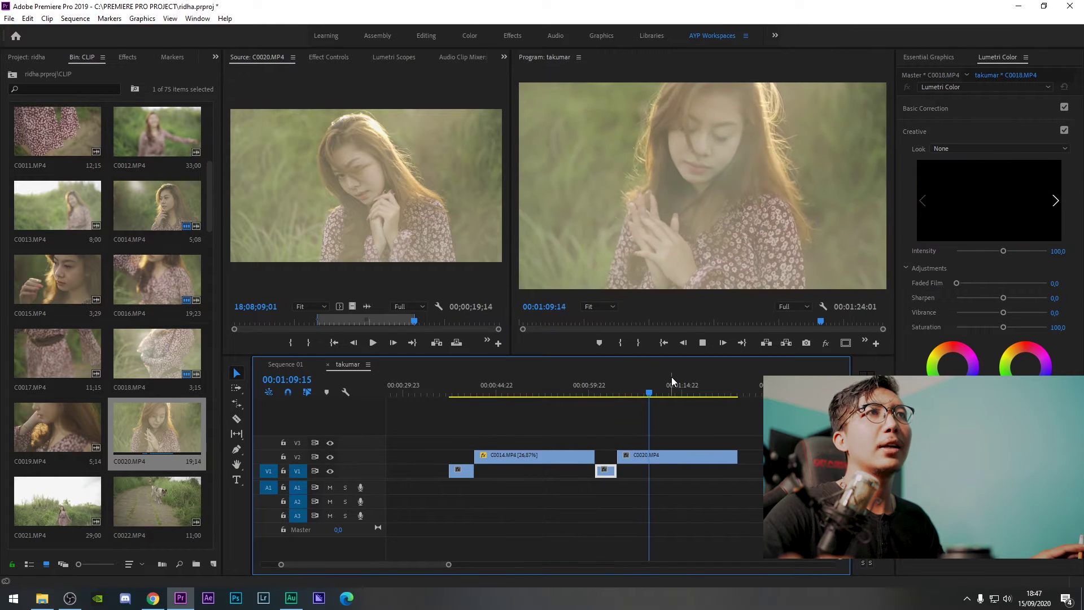
{"action": "key", "text": "space"}
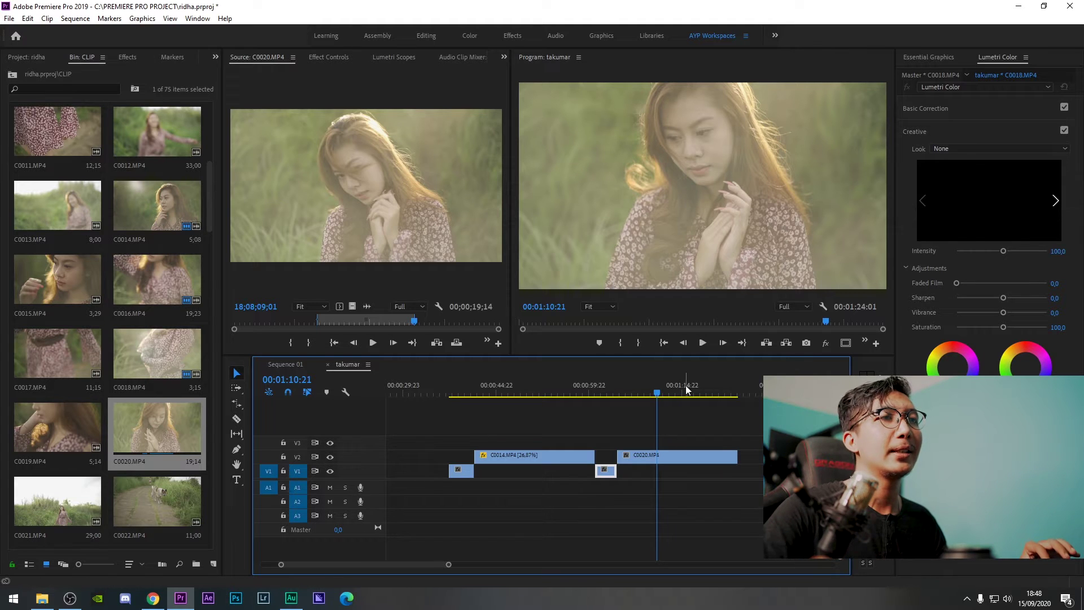
{"action": "left_click_drag", "start_coordinate": [673, 394], "coordinate": [718, 393]}
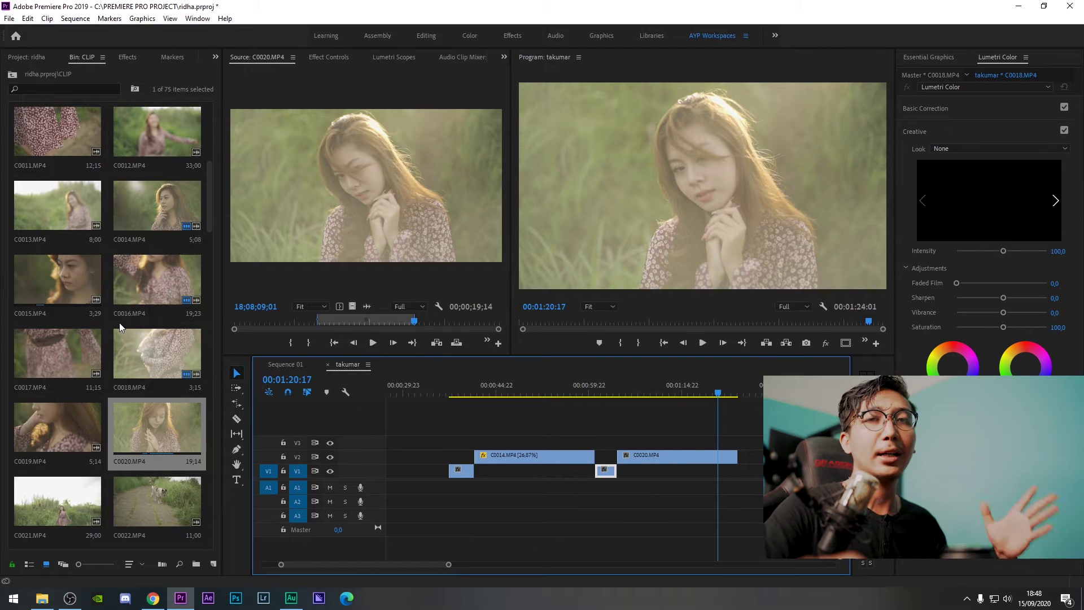
Mark a 3;14 range ending at 18;04;29;12 in C0017.MP4 and place its video on V2 right after the C0020.MP4 clip.
{"action": "double_click", "coordinate": [56, 348]}
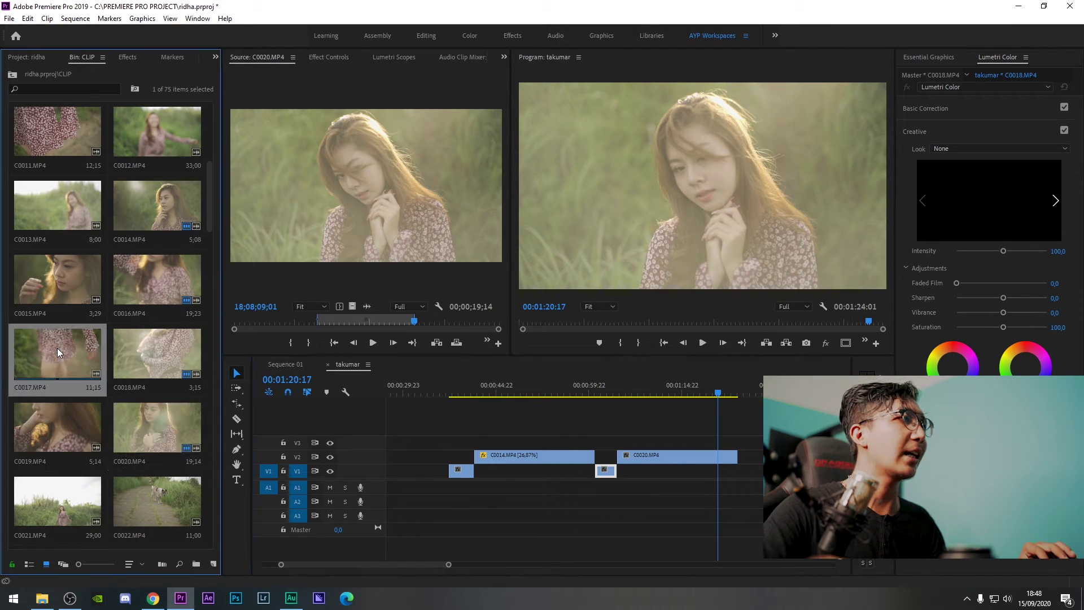
{"action": "left_click_drag", "start_coordinate": [362, 321], "coordinate": [394, 321]}
{"action": "key", "text": "i"}
{"action": "key", "text": "space"}
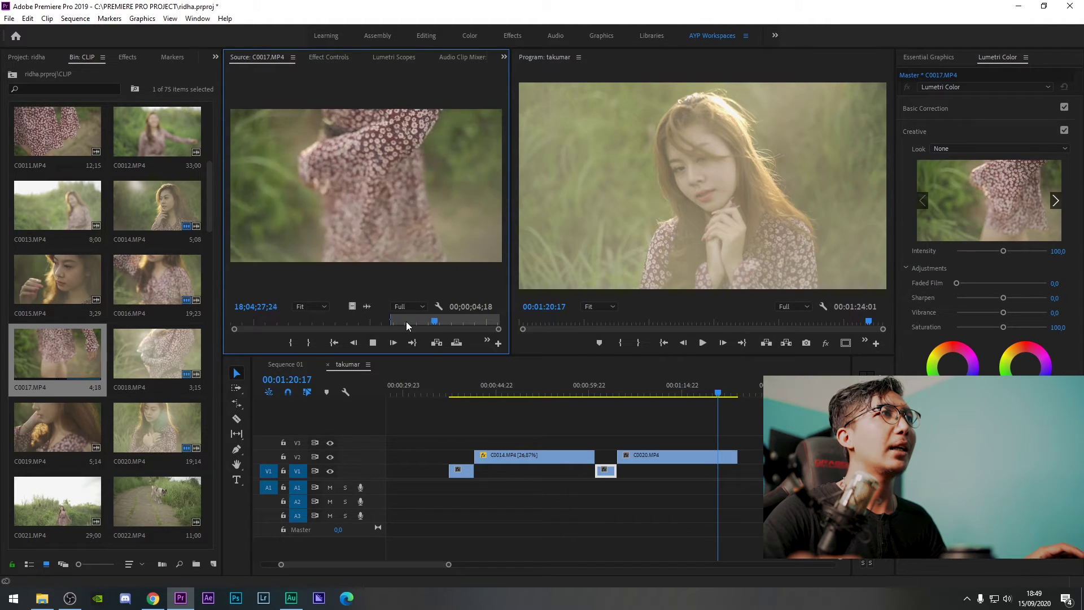
{"action": "key", "text": "space"}
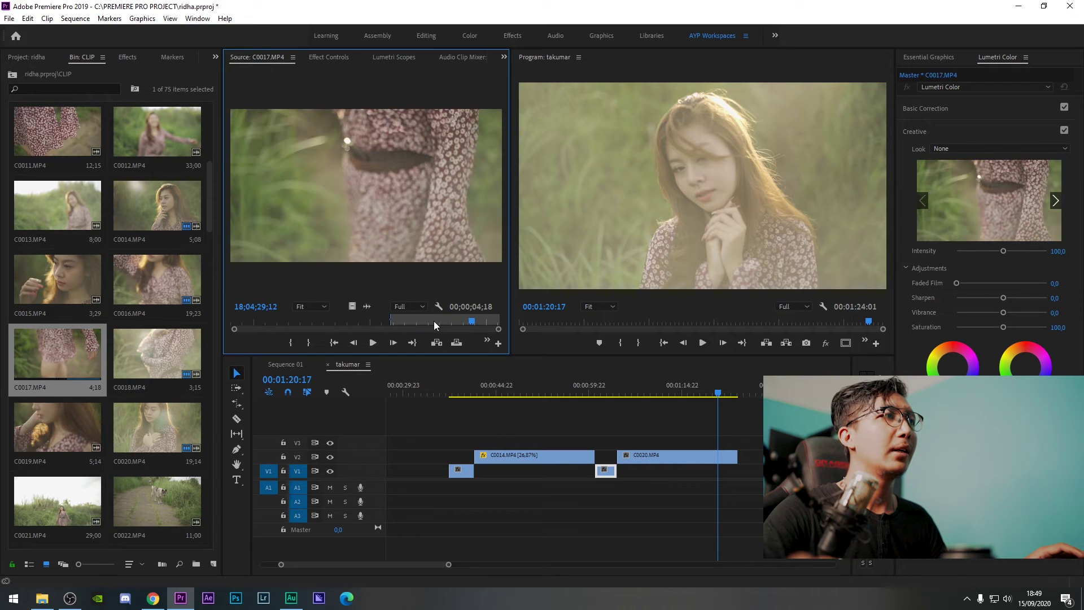
{"action": "left_click_drag", "start_coordinate": [736, 437], "coordinate": [744, 466]}
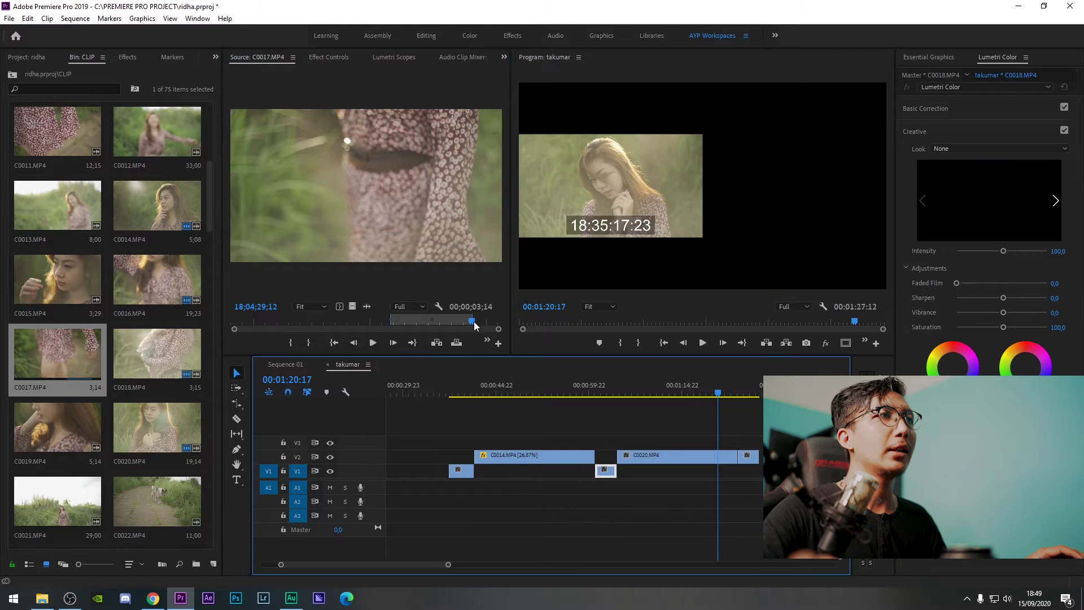
{"action": "left_click", "coordinate": [486, 321]}
{"action": "left_click_drag", "start_coordinate": [486, 321], "coordinate": [459, 323]}
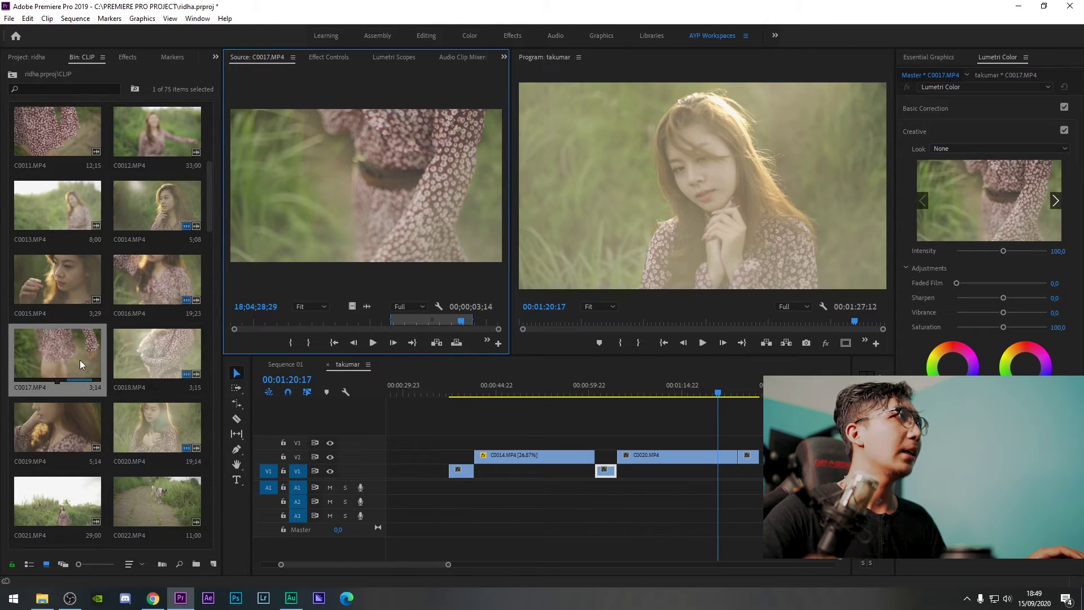
Mark a 2;23 range ending at 18;02;49;13 in C0015.MP4 and place its video on V2 right after the C0017.MP4 clip.
{"action": "scroll", "coordinate": [77, 361], "scroll_direction": "up", "scroll_amount": 2}
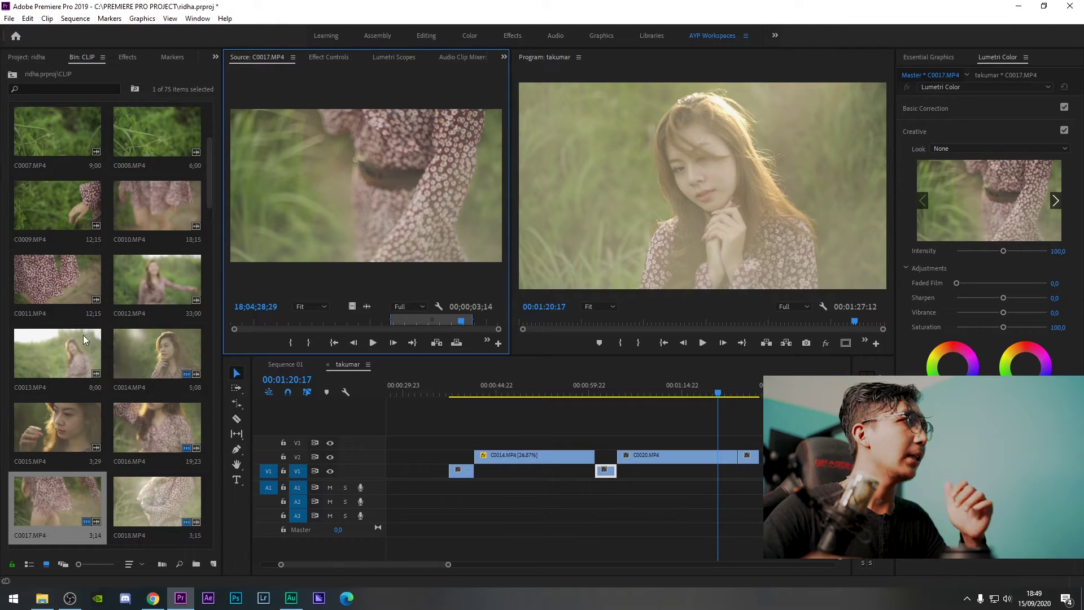
{"action": "double_click", "coordinate": [49, 430]}
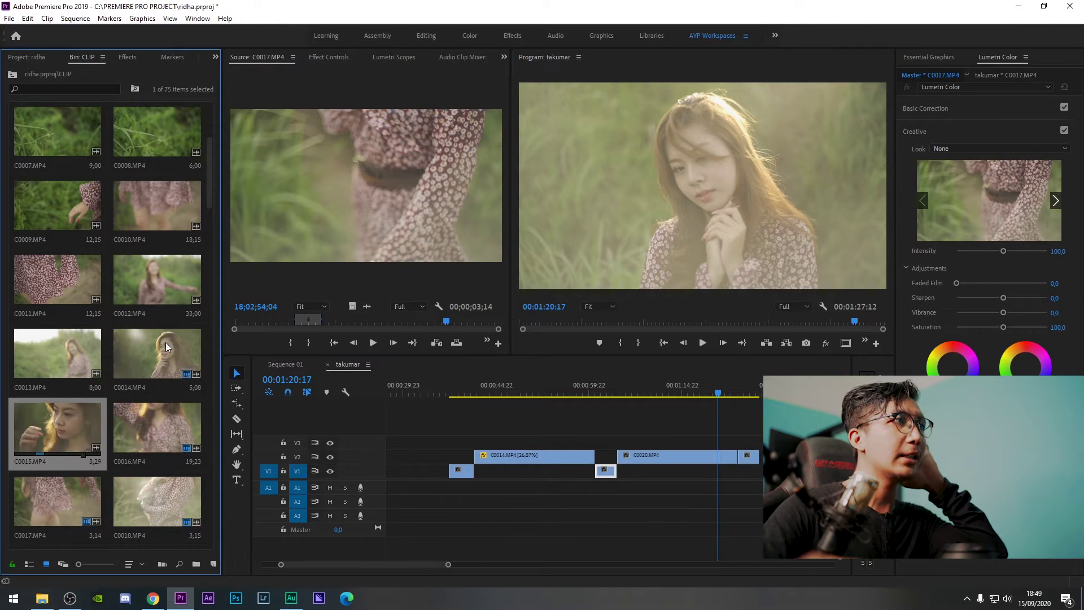
{"action": "left_click", "coordinate": [236, 327]}
{"action": "mouse_move", "coordinate": [235, 327]}
{"action": "left_mouse_down"}
{"action": "mouse_move", "coordinate": [264, 324]}
{"action": "mouse_move", "coordinate": [246, 319]}
{"action": "left_mouse_up"}
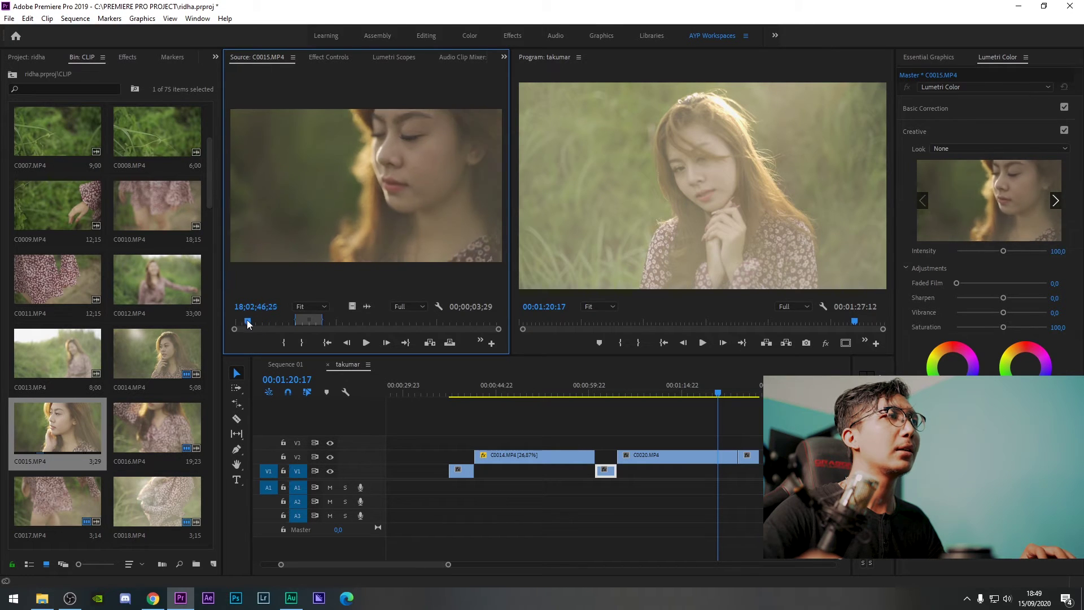
{"action": "key", "text": "i"}
{"action": "key", "text": "space"}
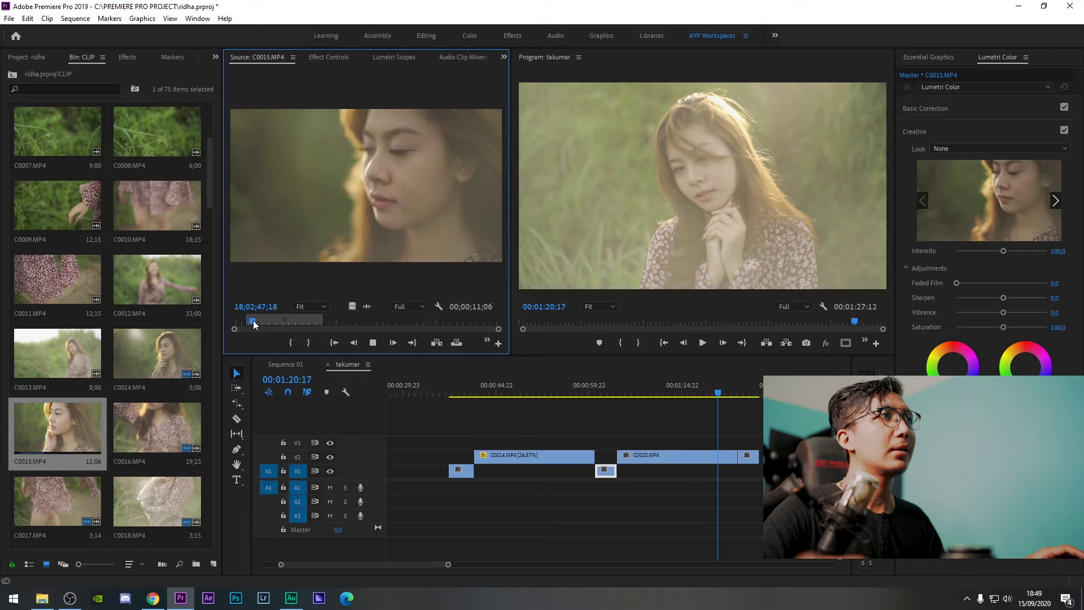
{"action": "key", "text": "space"}
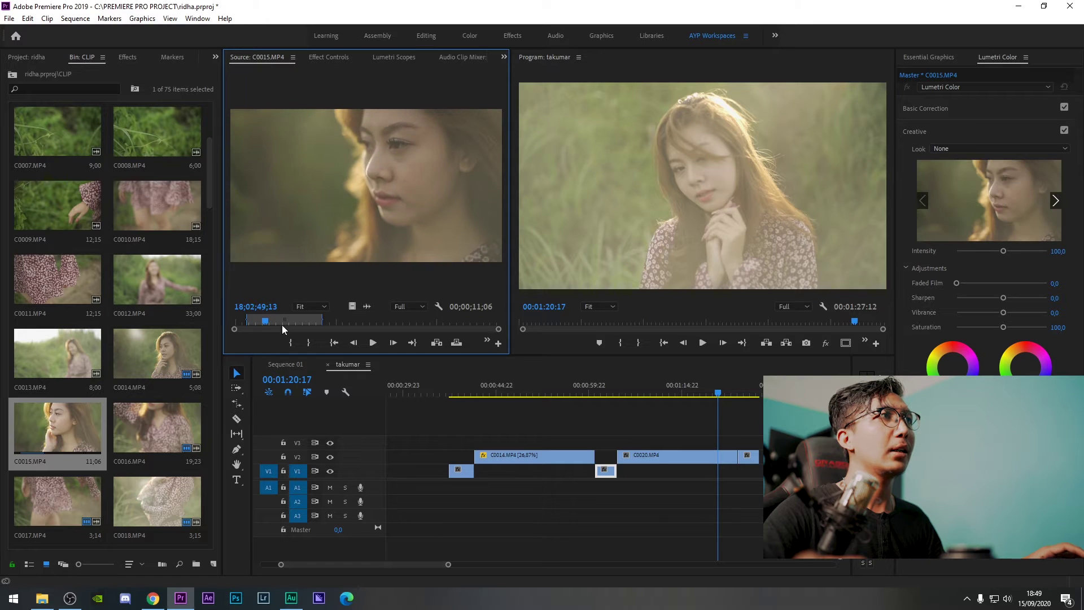
{"action": "left_click", "coordinate": [308, 342]}
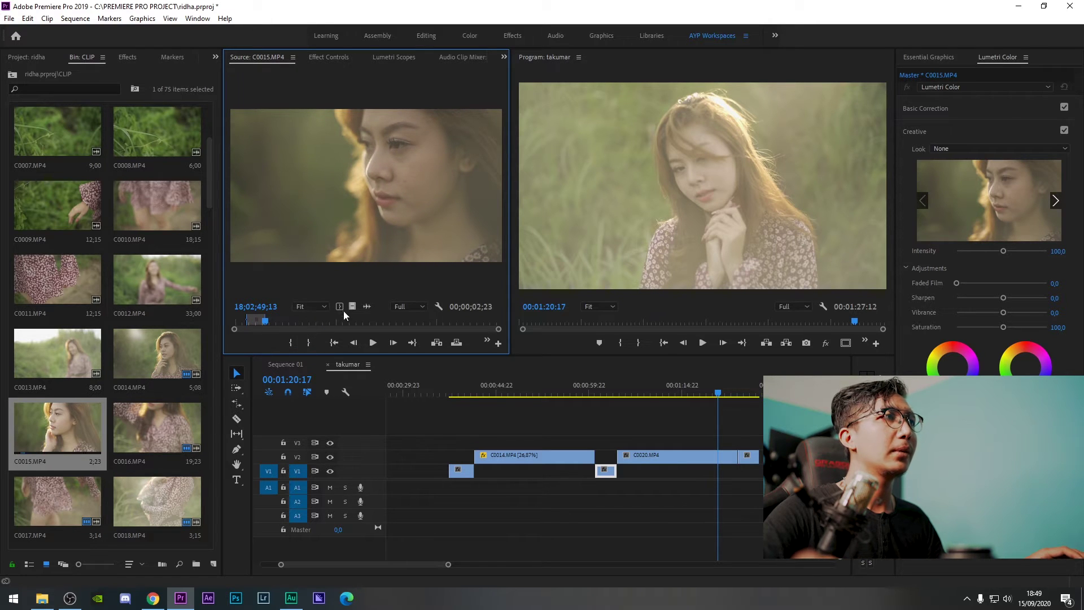
{"action": "left_click_drag", "start_coordinate": [351, 309], "coordinate": [730, 445]}
Open C0028.MP4 from the CLIP bin and scrub through its footage to the end.
{"action": "scroll", "coordinate": [157, 452], "scroll_direction": "down", "scroll_amount": 5}
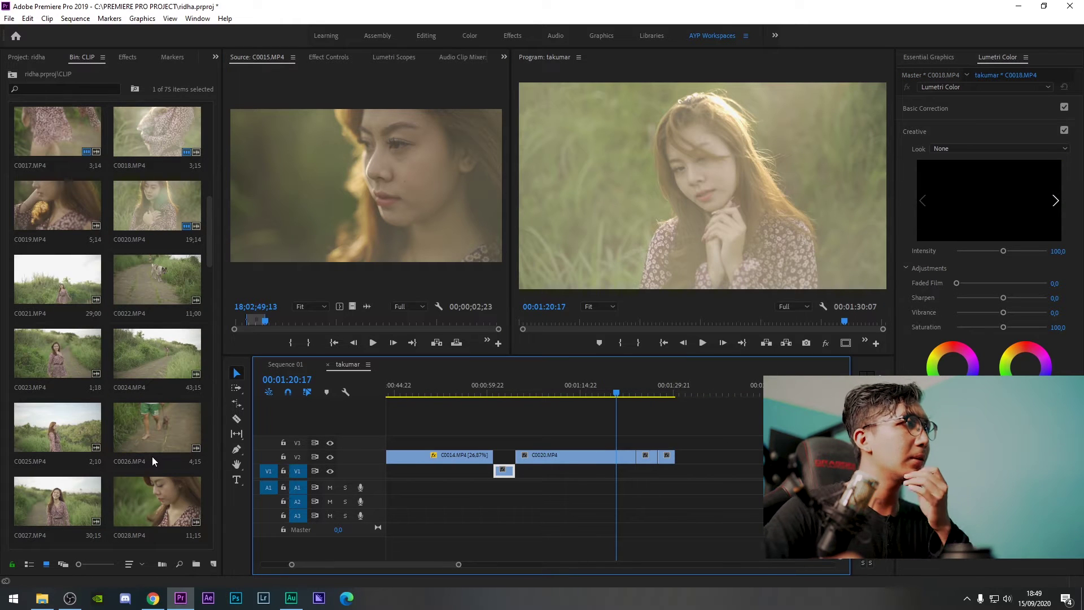
{"action": "scroll", "coordinate": [151, 456], "scroll_direction": "down", "scroll_amount": 2}
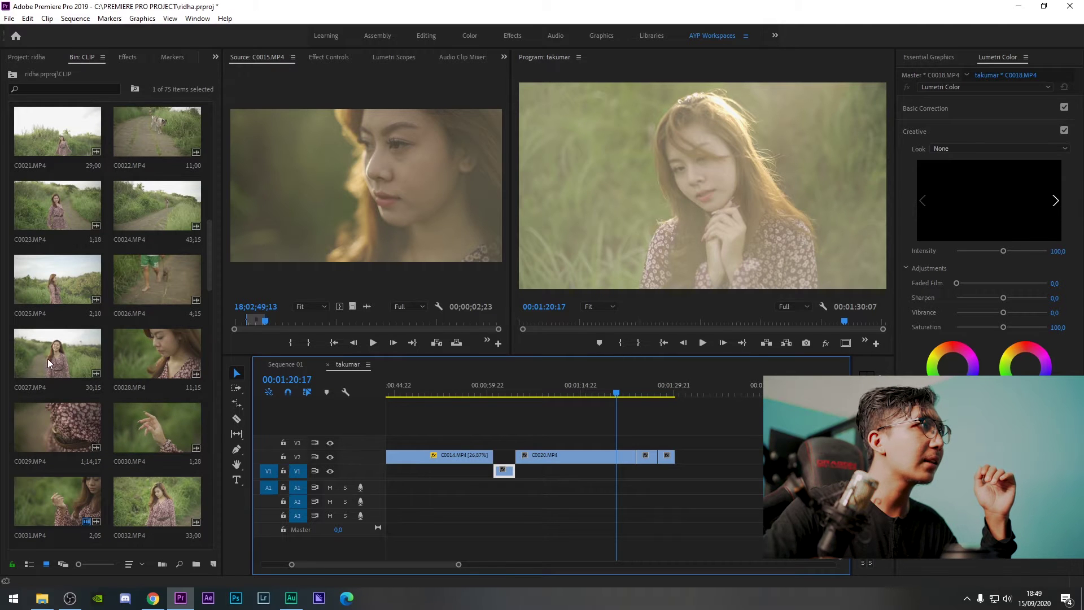
{"action": "double_click", "coordinate": [157, 349]}
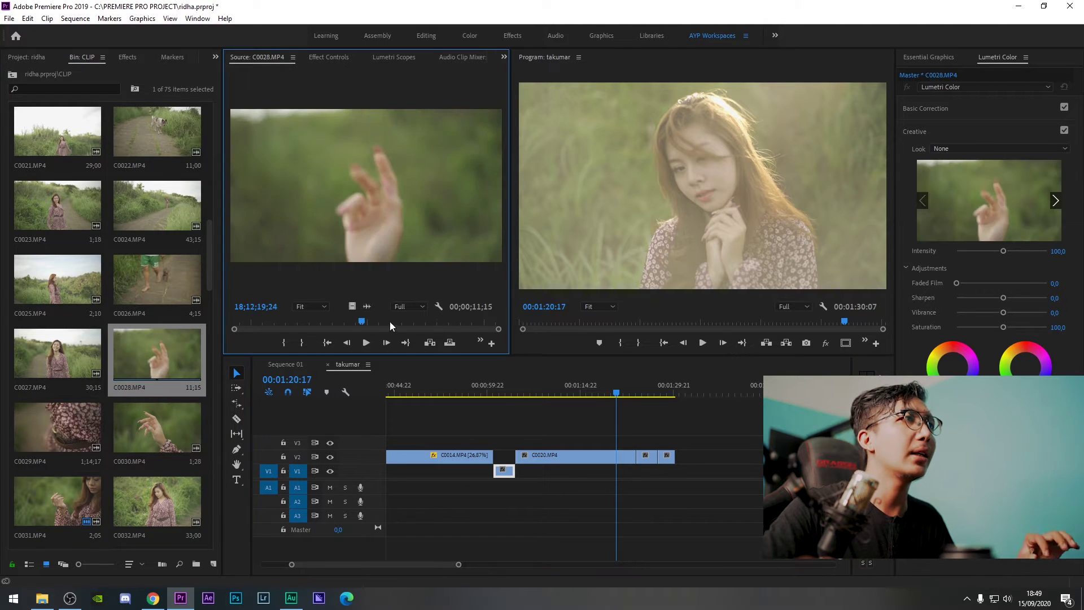
{"action": "left_click_drag", "start_coordinate": [360, 321], "coordinate": [496, 322]}
Find C0064.MP4 further down the CLIP bin, open it in the source monitor and scrub through its marked range.
{"action": "scroll", "coordinate": [143, 474], "scroll_direction": "down", "scroll_amount": 2}
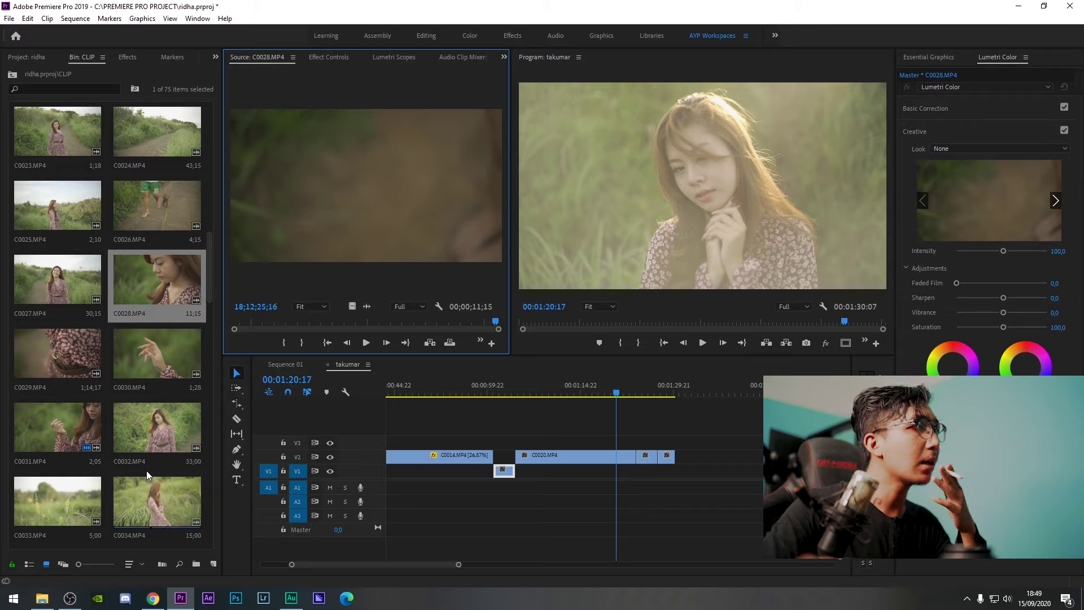
{"action": "scroll", "coordinate": [104, 463], "scroll_direction": "down", "scroll_amount": 1}
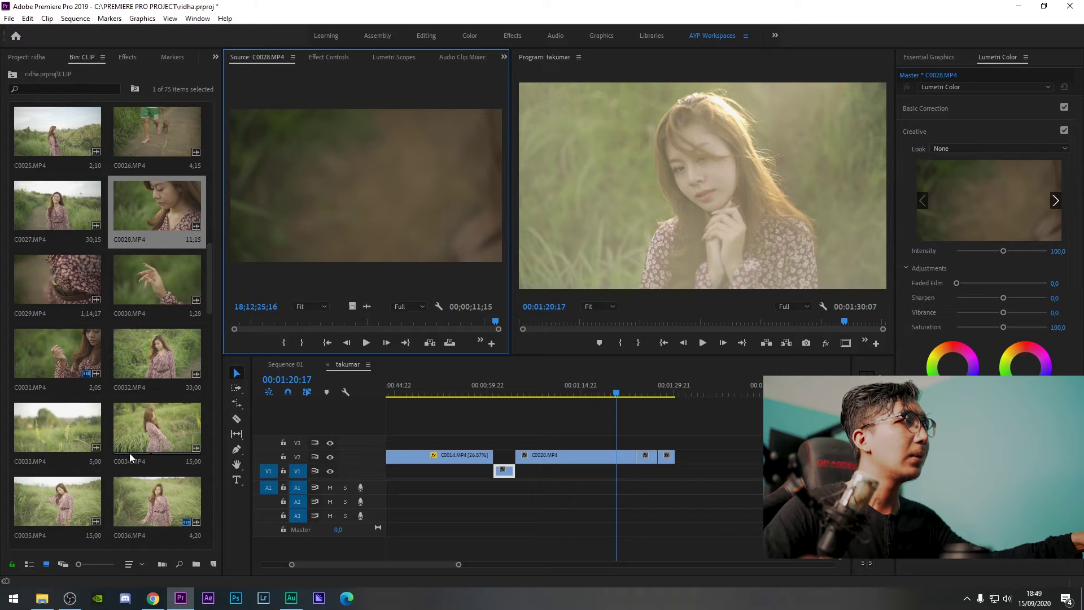
{"action": "scroll", "coordinate": [83, 426], "scroll_direction": "down", "scroll_amount": 4}
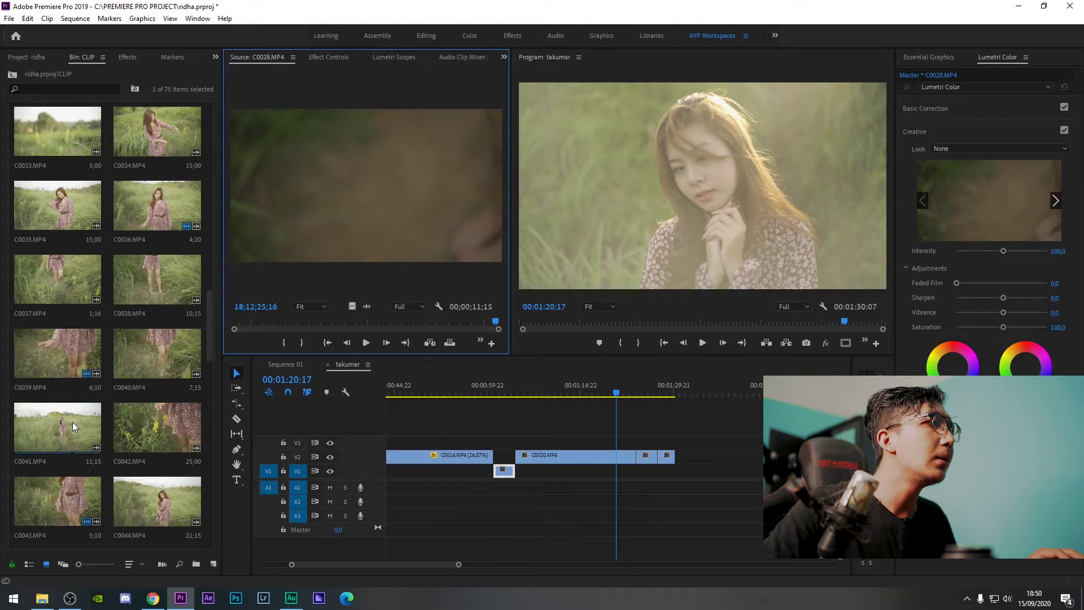
{"action": "scroll", "coordinate": [72, 422], "scroll_direction": "down", "scroll_amount": 3}
{"action": "scroll", "coordinate": [72, 422], "scroll_direction": "down", "scroll_amount": 2}
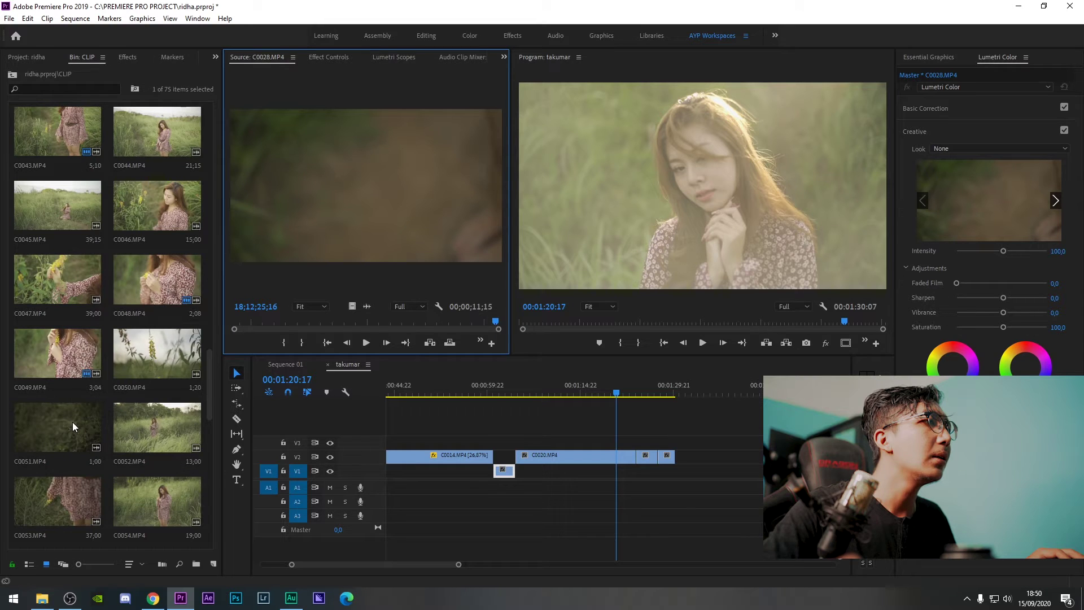
{"action": "scroll", "coordinate": [73, 422], "scroll_direction": "down", "scroll_amount": 2}
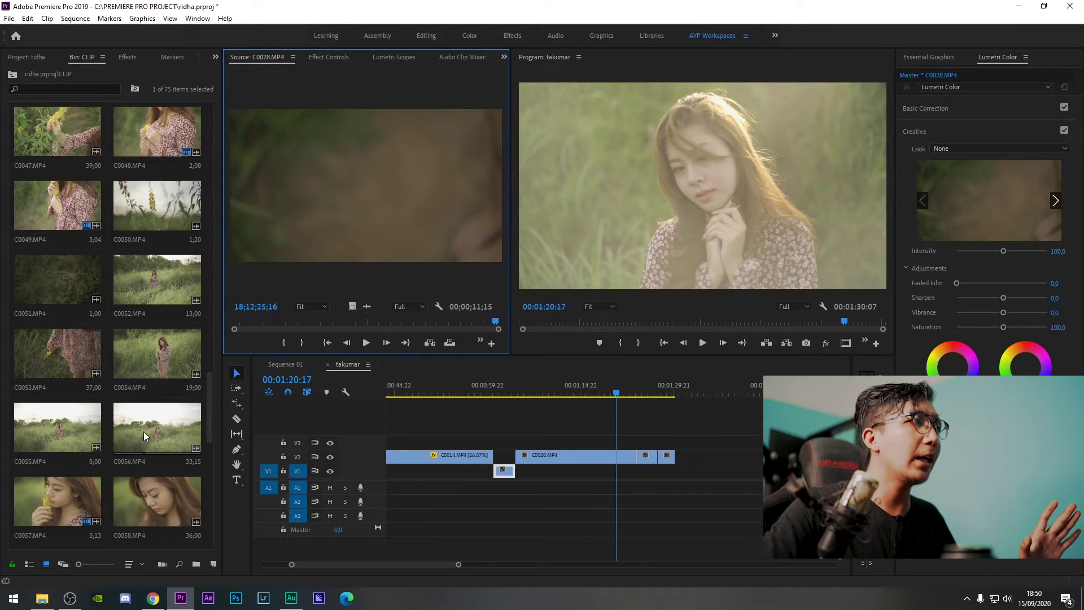
{"action": "scroll", "coordinate": [143, 431], "scroll_direction": "down", "scroll_amount": 3}
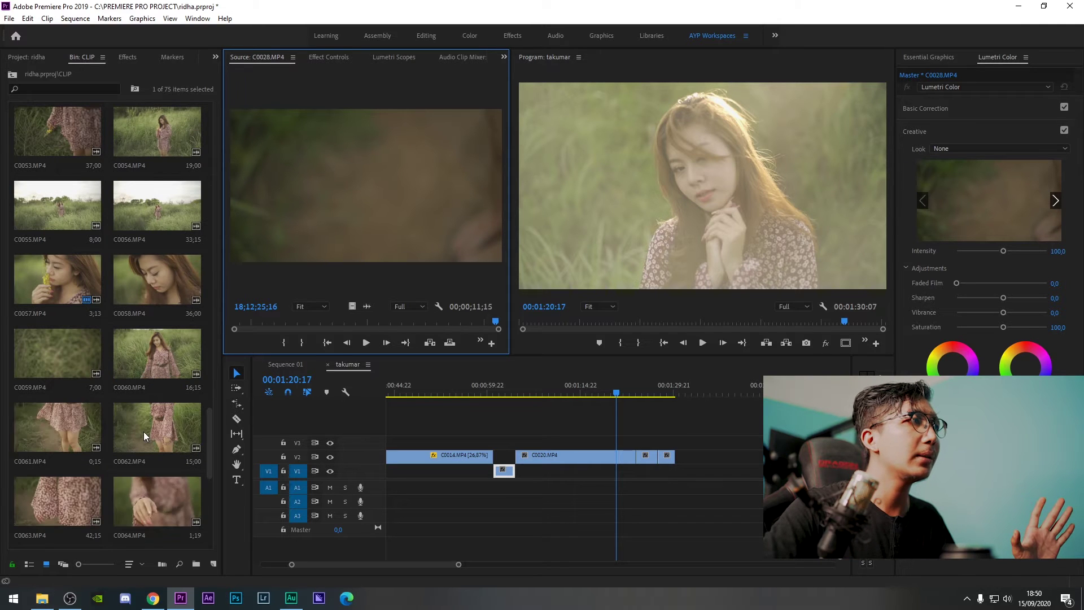
{"action": "scroll", "coordinate": [143, 432], "scroll_direction": "down", "scroll_amount": 2}
{"action": "double_click", "coordinate": [151, 360]}
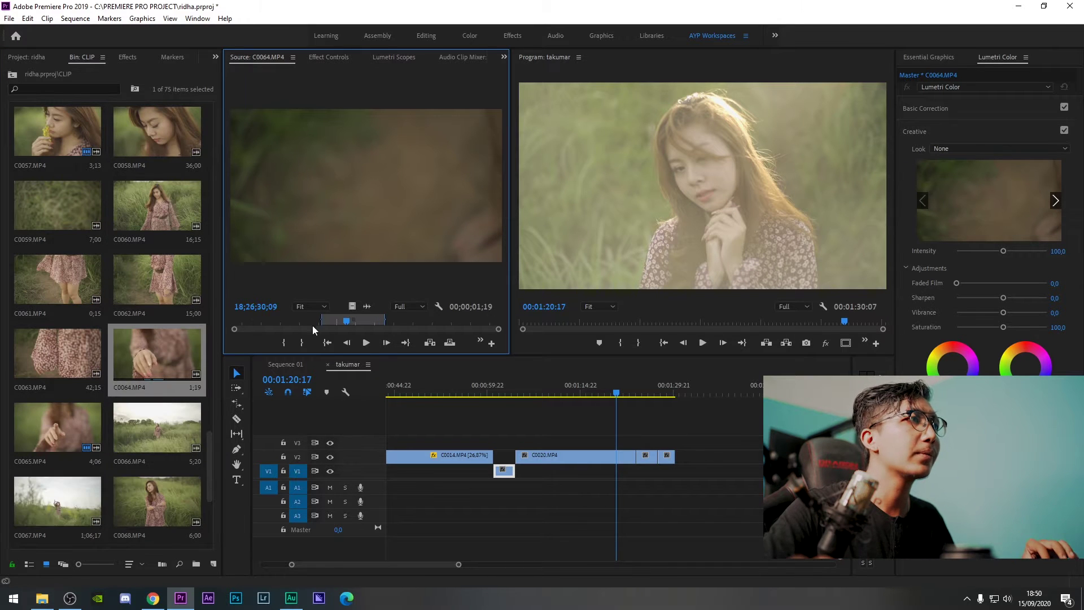
{"action": "left_click_drag", "start_coordinate": [315, 321], "coordinate": [404, 321]}
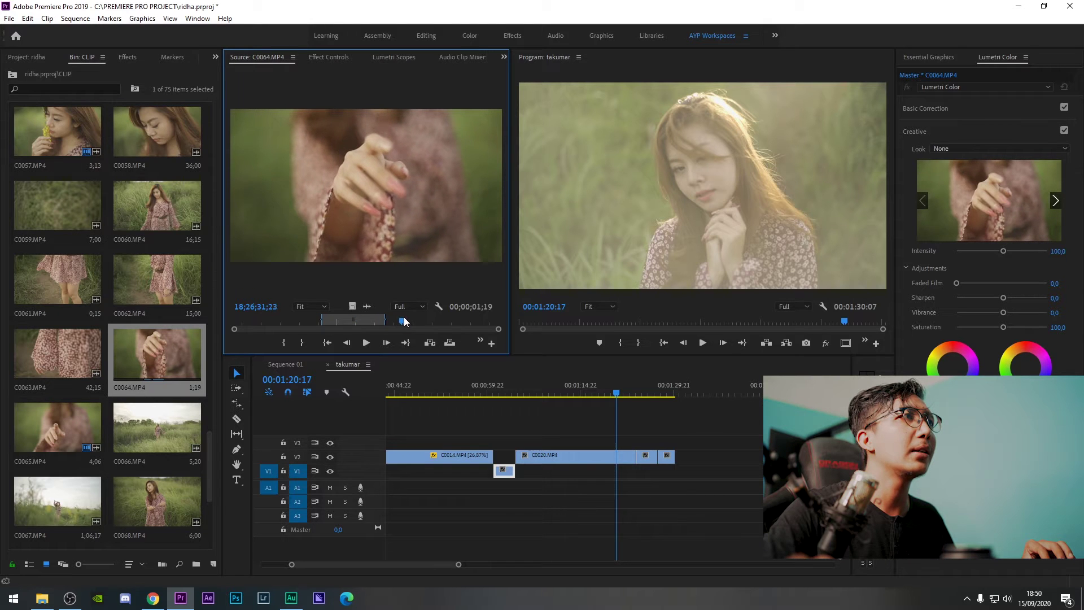
{"action": "left_click_drag", "start_coordinate": [330, 322], "coordinate": [324, 323]}
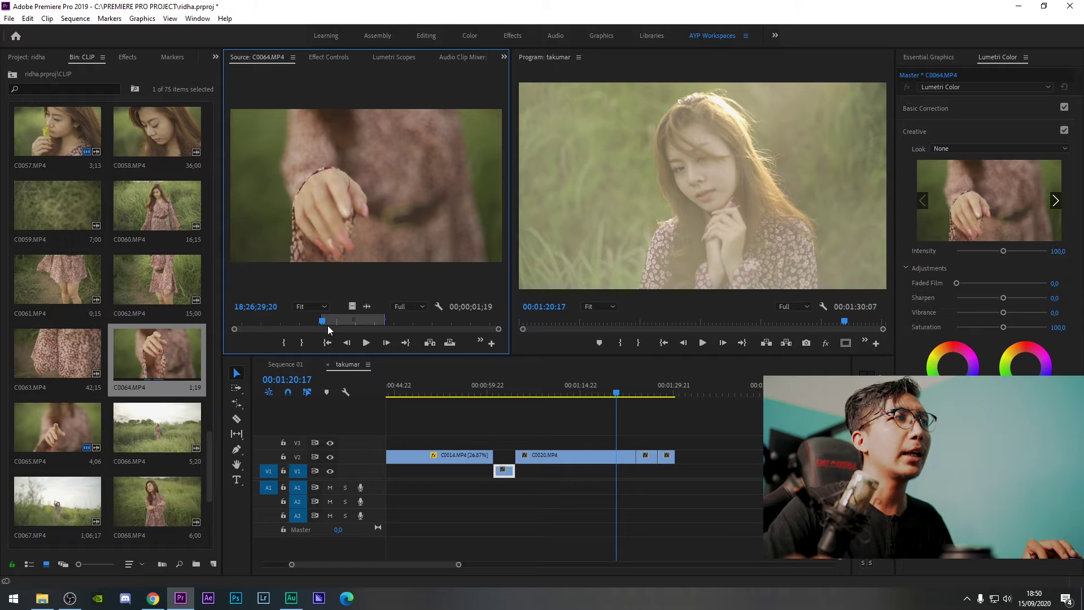
Place the video of C0064.MP4's marked range on V1 right after the C0015.MP4 clip and move the playhead to 00:01:31:13.
{"action": "left_click_drag", "start_coordinate": [319, 321], "coordinate": [679, 472]}
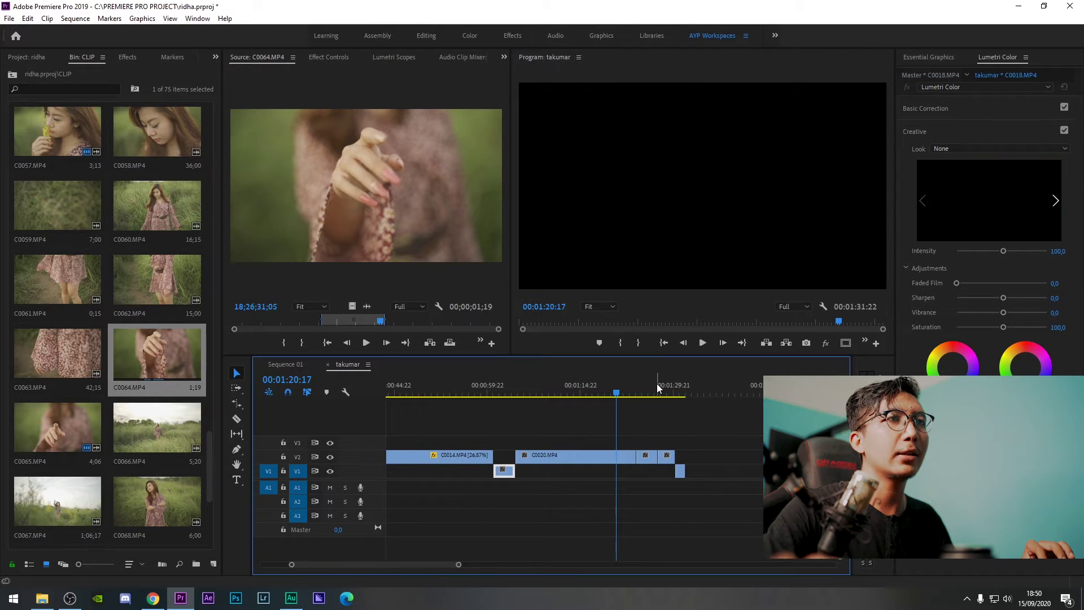
{"action": "left_click", "coordinate": [680, 391]}
{"action": "left_click_drag", "start_coordinate": [680, 391], "coordinate": [684, 391]}
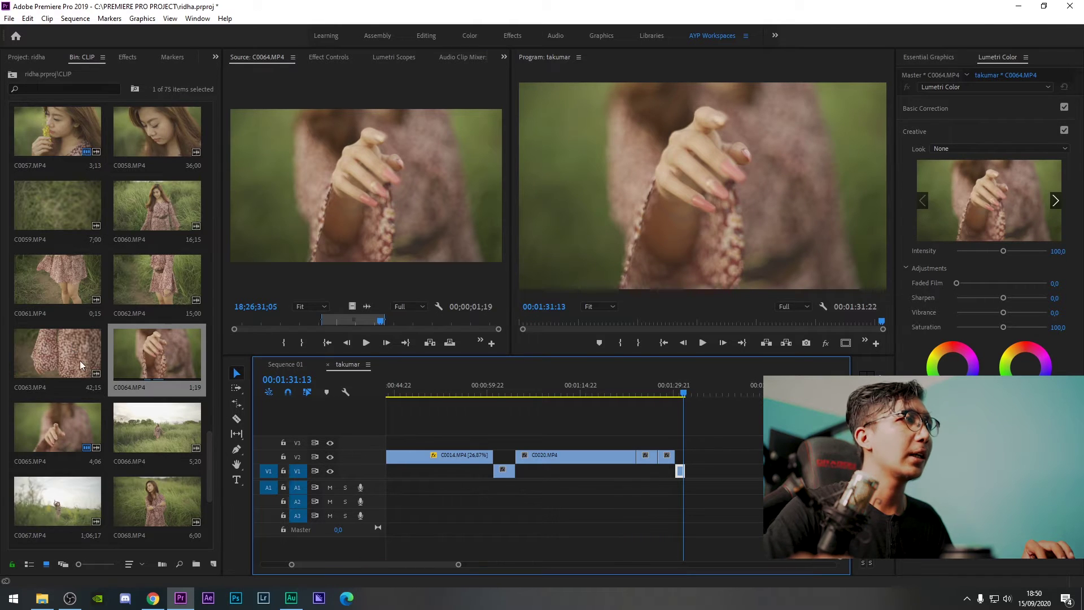
Mark a 1;29 range ending at 18;29;32;20 in C0068.MP4 and place its video on V2 right after the C0064.MP4 clip.
{"action": "scroll", "coordinate": [79, 360], "scroll_direction": "down", "scroll_amount": 1}
{"action": "double_click", "coordinate": [164, 412]}
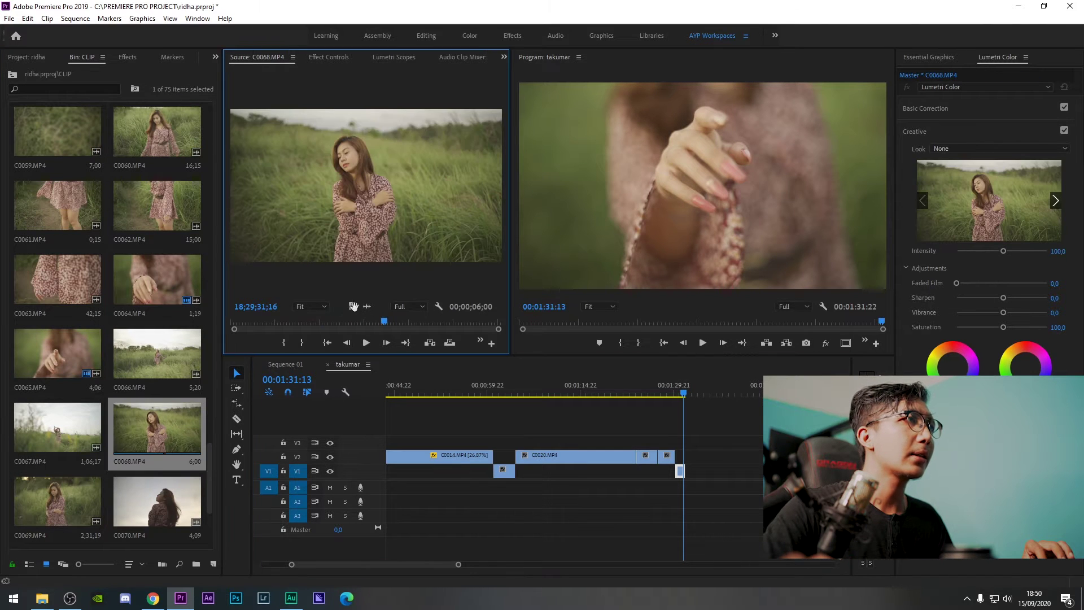
{"action": "left_click_drag", "start_coordinate": [388, 321], "coordinate": [438, 318]}
{"action": "key", "text": "i"}
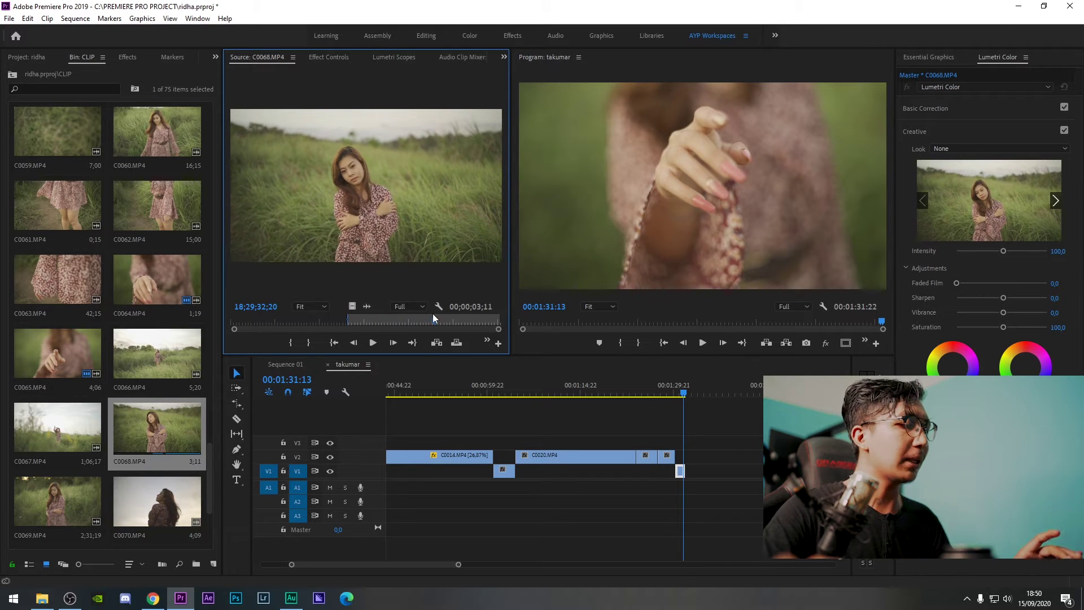
{"action": "key", "text": "o"}
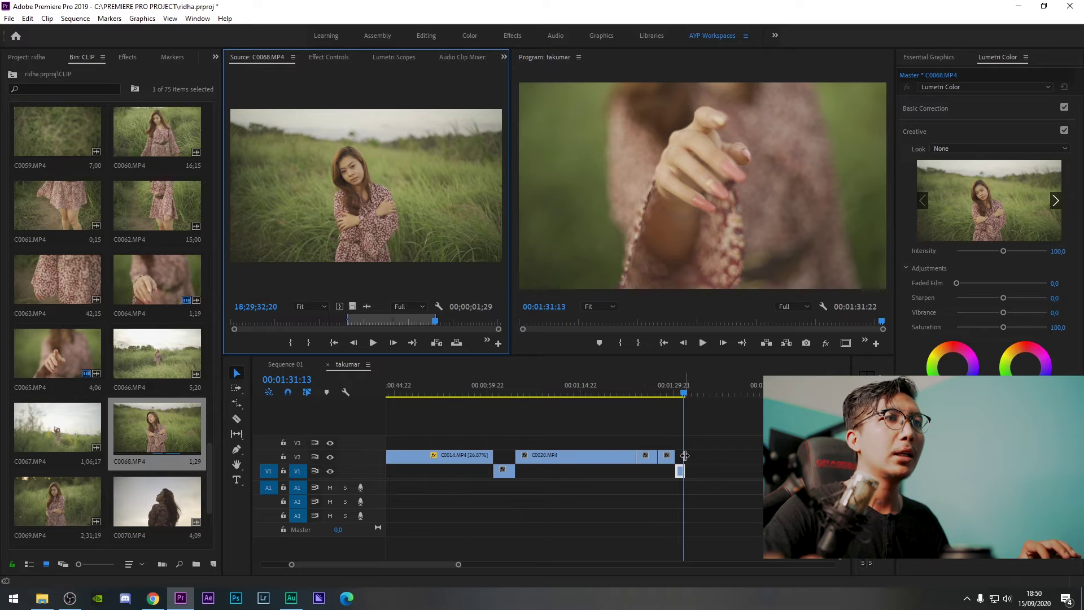
{"action": "scroll", "coordinate": [567, 406], "scroll_direction": "right", "scroll_amount": 2}
{"action": "left_click_drag", "start_coordinate": [351, 308], "coordinate": [623, 455]}
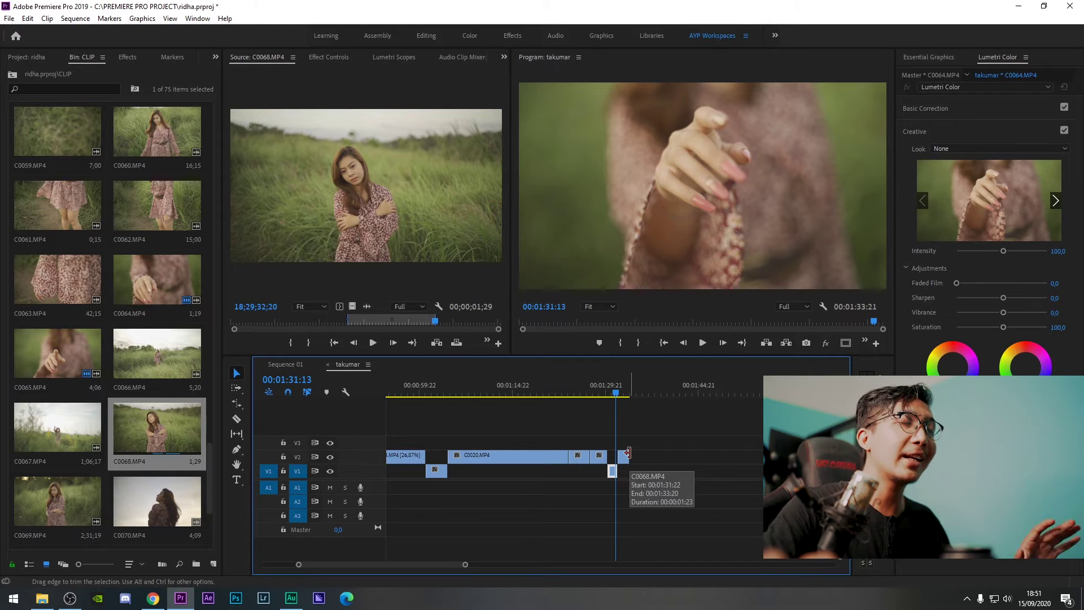
Open C0070.MP4 from the CLIP bin and place its marked 4;09 range on V1 right after the C0068.MP4 clip.
{"action": "scroll", "coordinate": [144, 400], "scroll_direction": "down", "scroll_amount": 1}
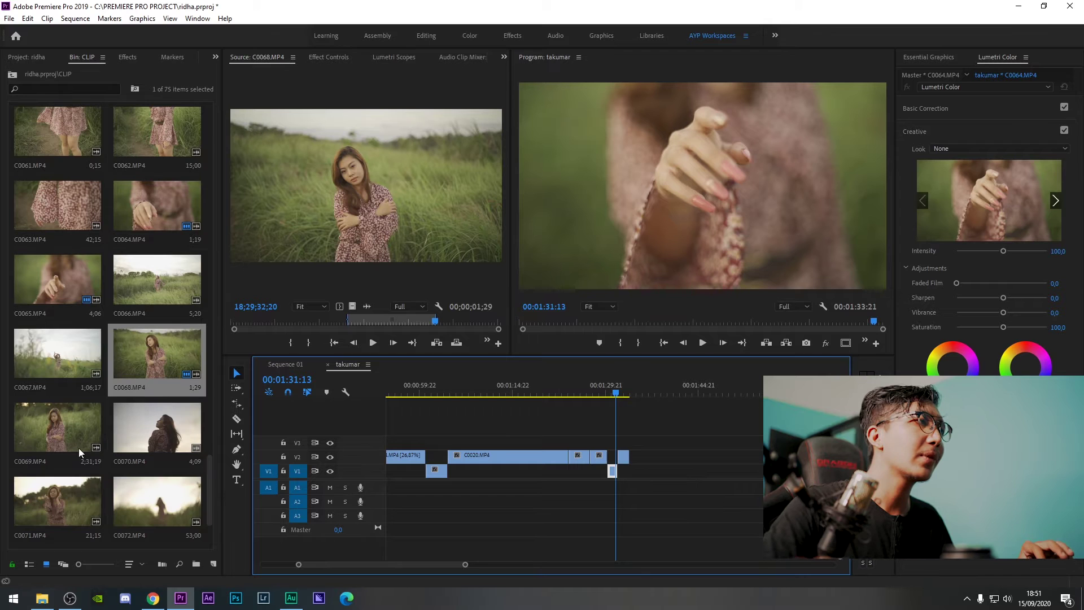
{"action": "double_click", "coordinate": [146, 424]}
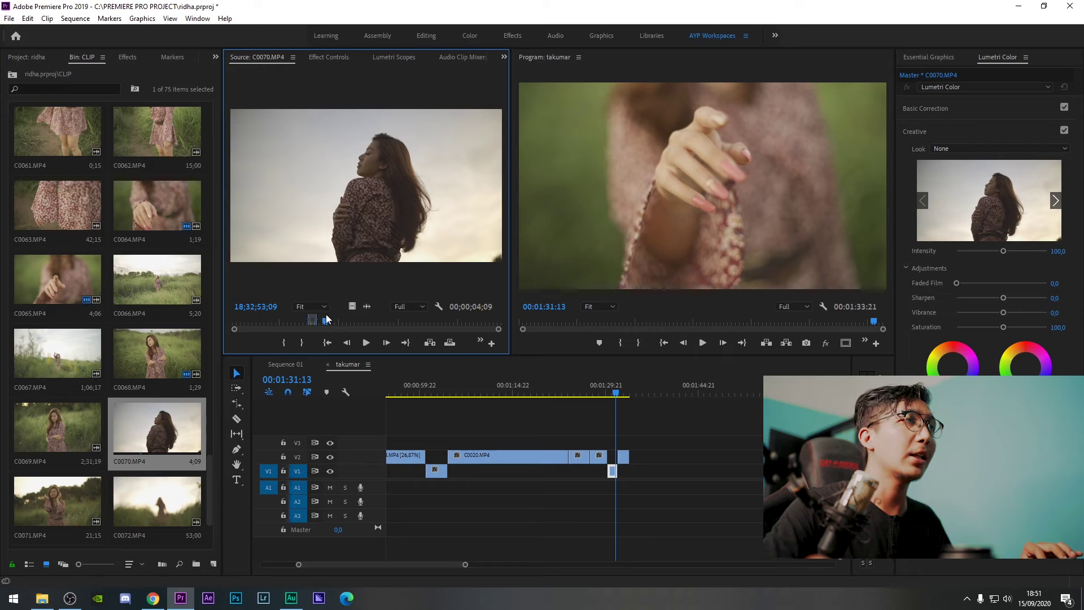
{"action": "left_click_drag", "start_coordinate": [324, 321], "coordinate": [309, 320]}
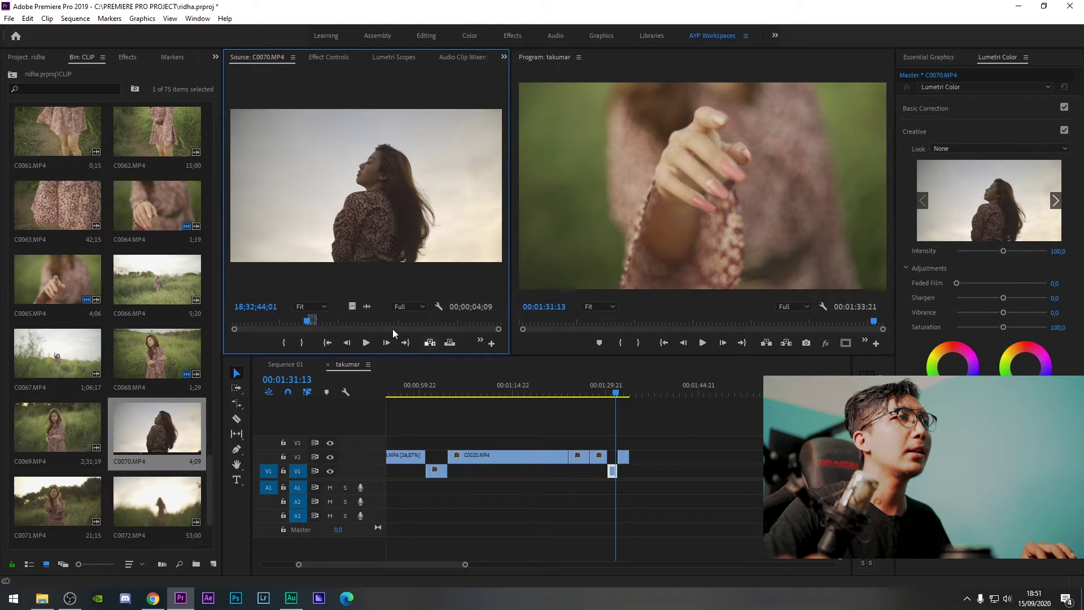
{"action": "left_click_drag", "start_coordinate": [498, 368], "coordinate": [633, 471]}
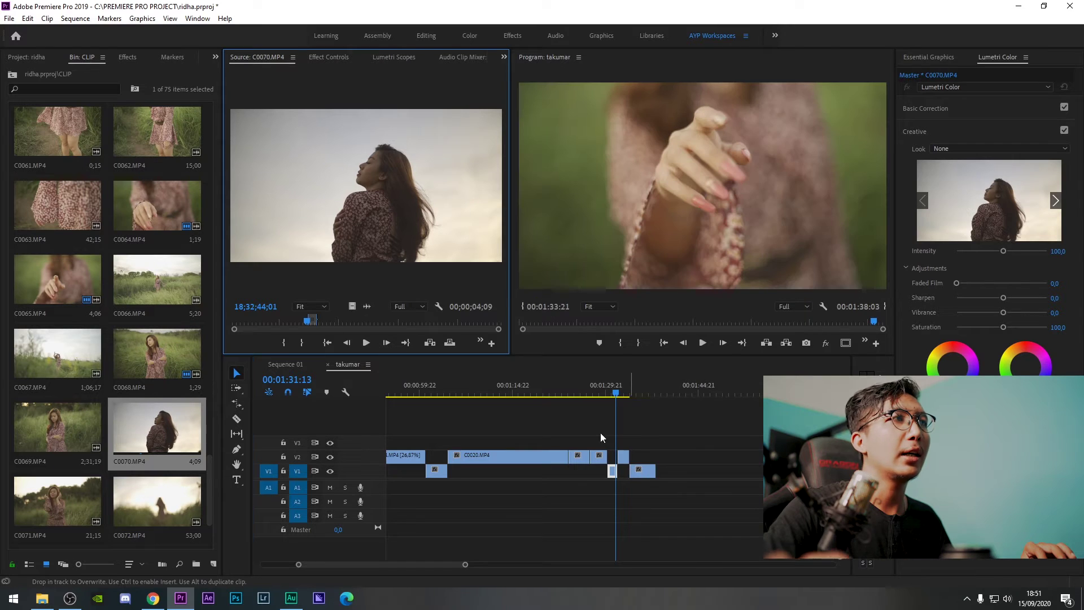
Mark a 4;25 range ending at 18;33;36;01 in C0070.MP4 and place its video on V2 right after the first C0070.MP4 clip.
{"action": "left_click_drag", "start_coordinate": [308, 322], "coordinate": [411, 323]}
{"action": "key", "text": "i"}
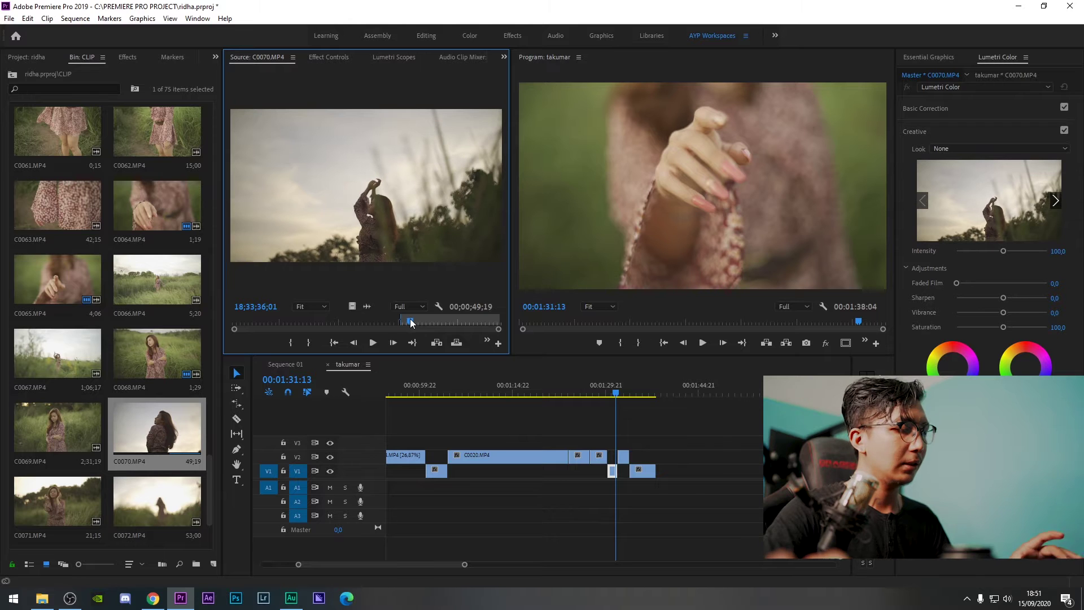
{"action": "key", "text": "o"}
{"action": "left_click_drag", "start_coordinate": [352, 306], "coordinate": [665, 456]}
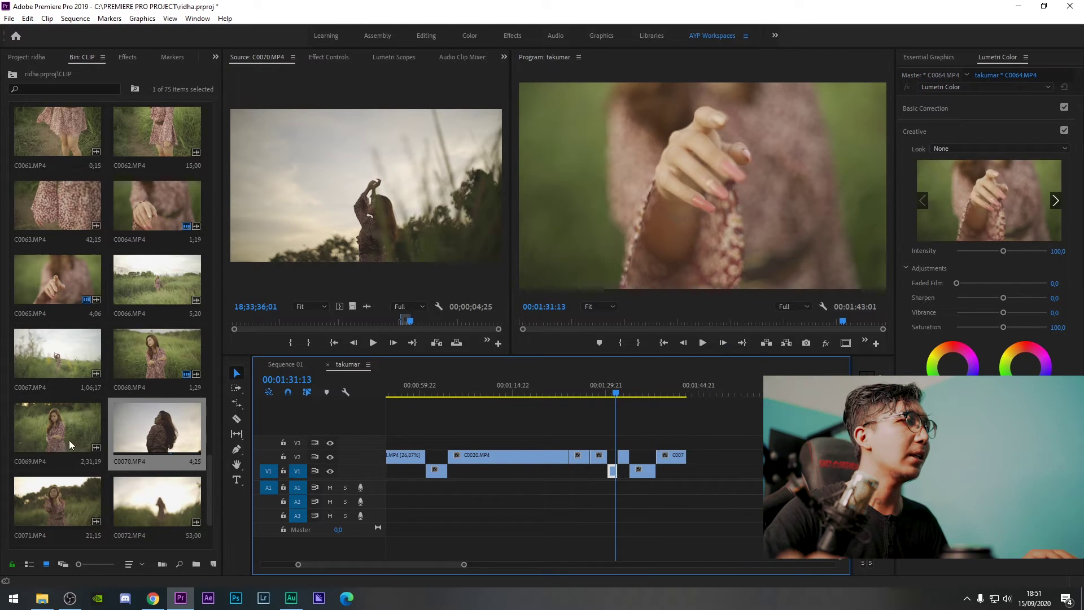
Open C0072.MP4 from the CLIP bin and scrub through its footage to 18;35;07;16.
{"action": "double_click", "coordinate": [131, 478]}
{"action": "scroll", "coordinate": [164, 429], "scroll_direction": "down", "scroll_amount": 1}
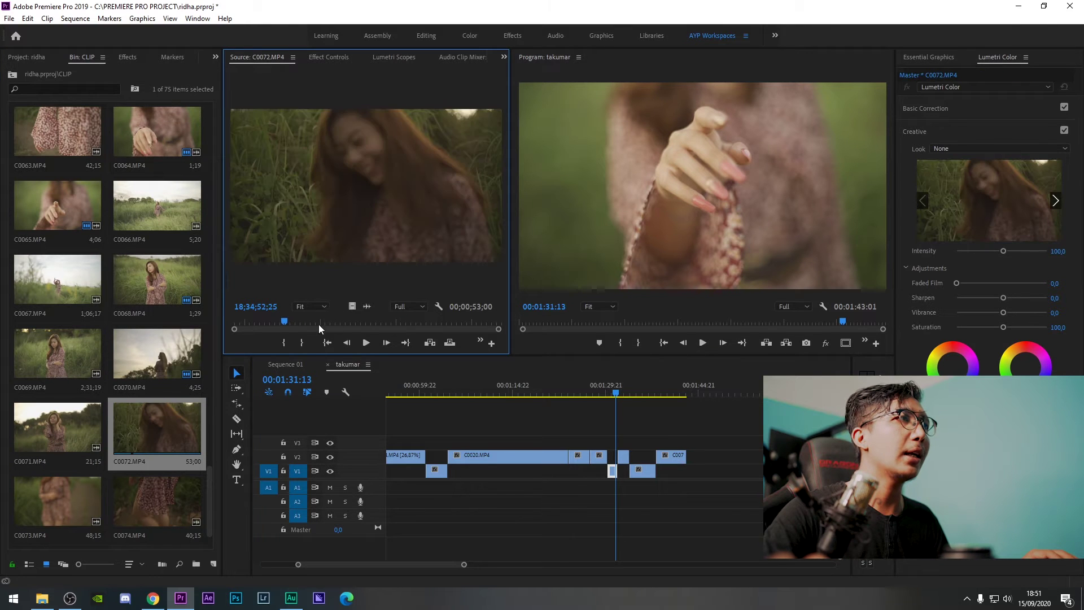
{"action": "left_click_drag", "start_coordinate": [284, 323], "coordinate": [358, 320]}
Find C0027.MP4 further up the CLIP bin, open it in the source monitor and play through its footage.
{"action": "scroll", "coordinate": [56, 399], "scroll_direction": "up", "scroll_amount": 2}
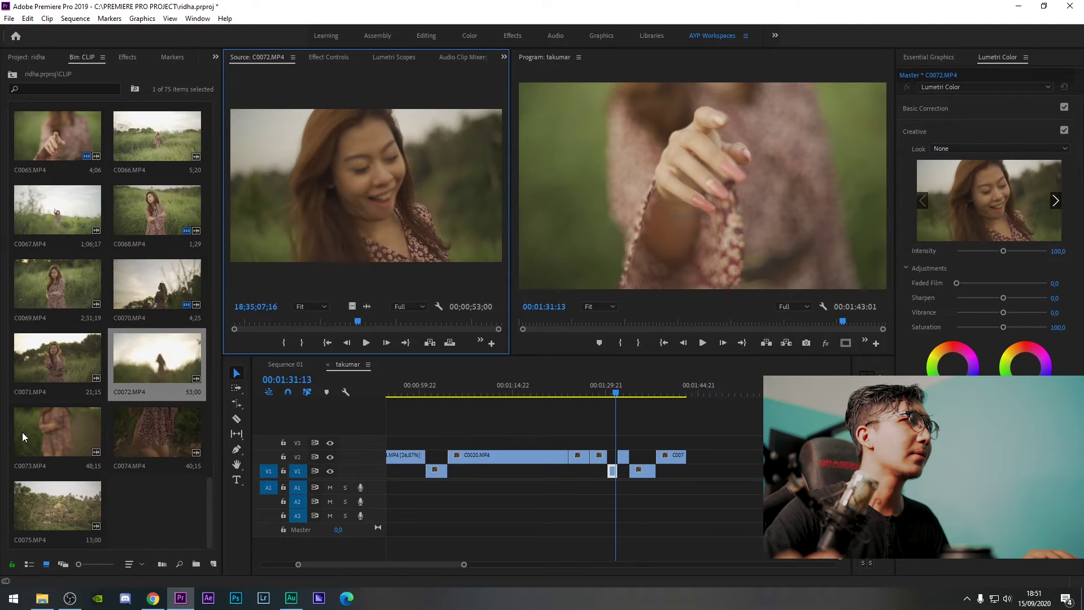
{"action": "scroll", "coordinate": [45, 393], "scroll_direction": "up", "scroll_amount": 5}
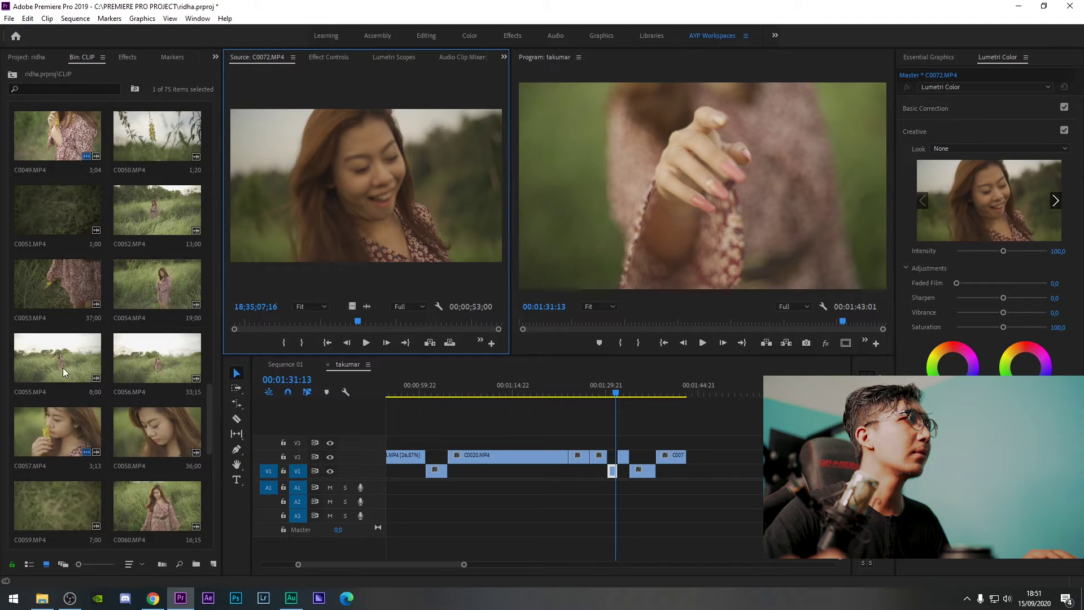
{"action": "scroll", "coordinate": [56, 355], "scroll_direction": "up", "scroll_amount": 3}
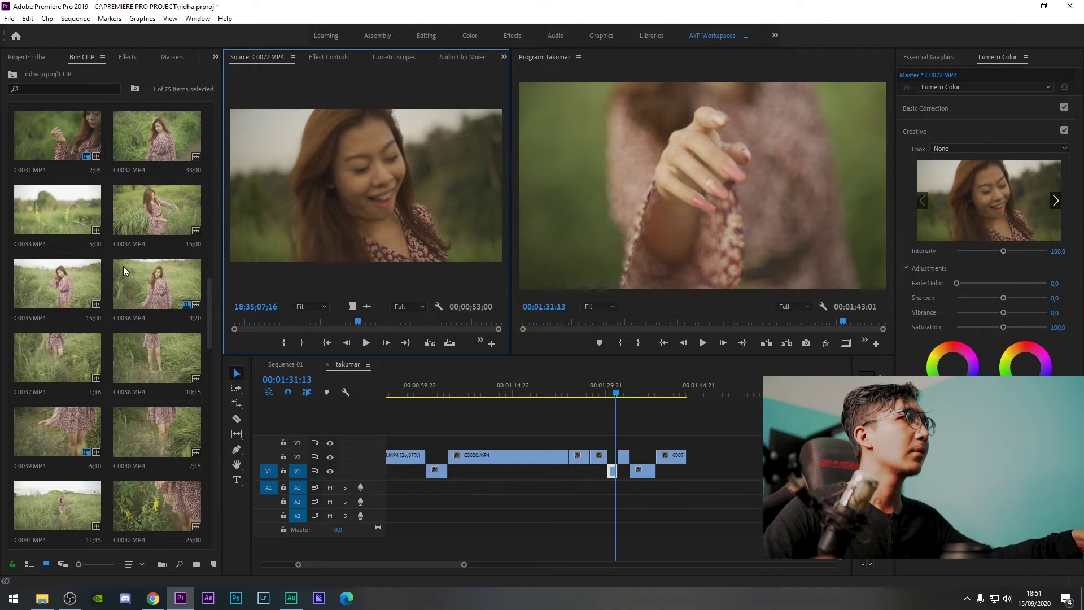
{"action": "scroll", "coordinate": [148, 270], "scroll_direction": "up", "scroll_amount": 2}
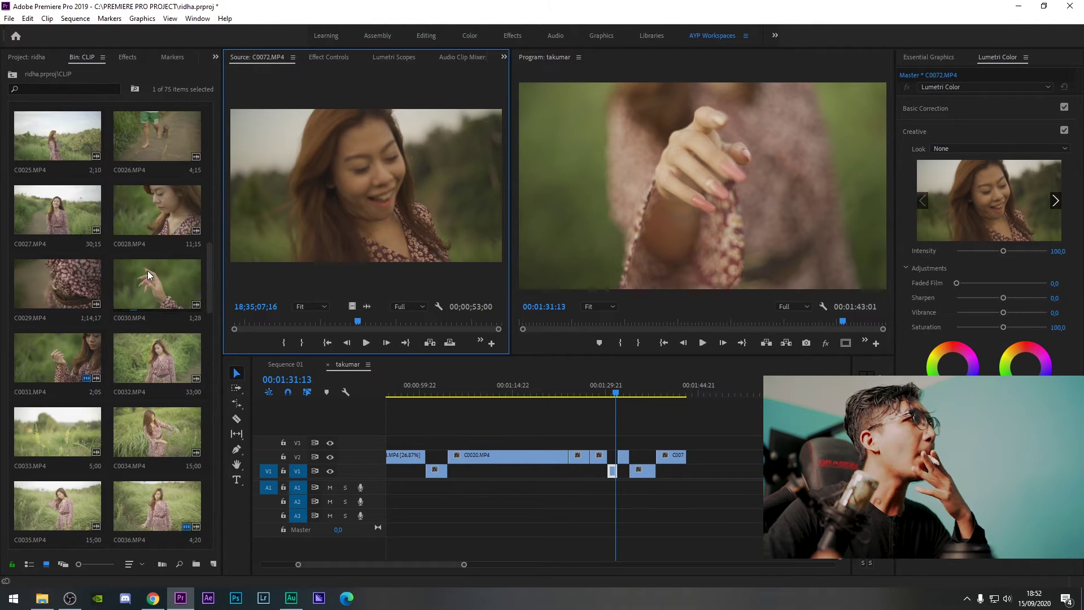
{"action": "double_click", "coordinate": [66, 217]}
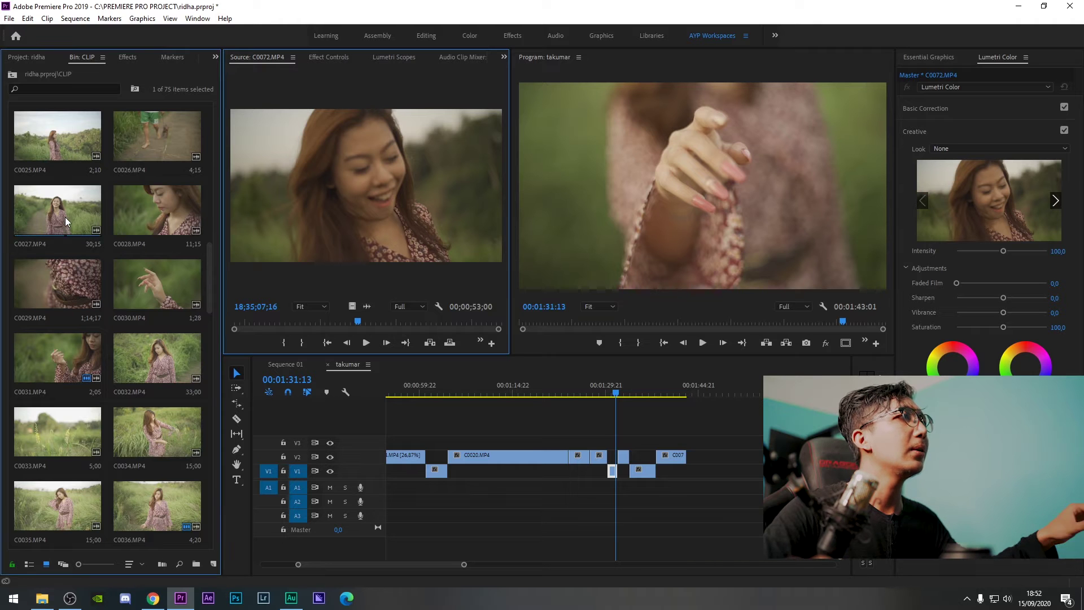
{"action": "key", "text": "space"}
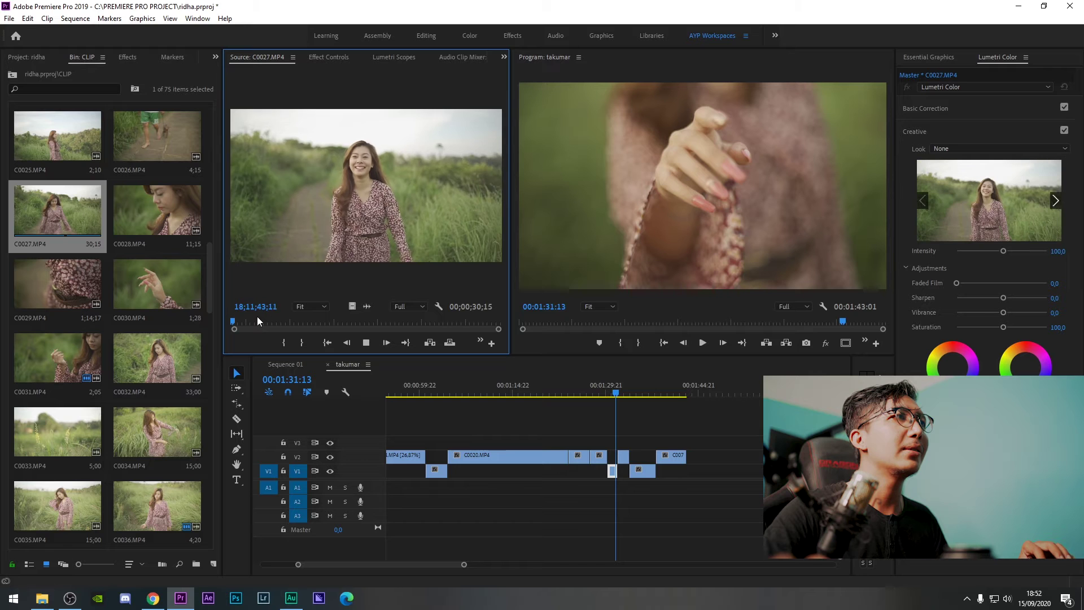
{"action": "left_click", "coordinate": [288, 321]}
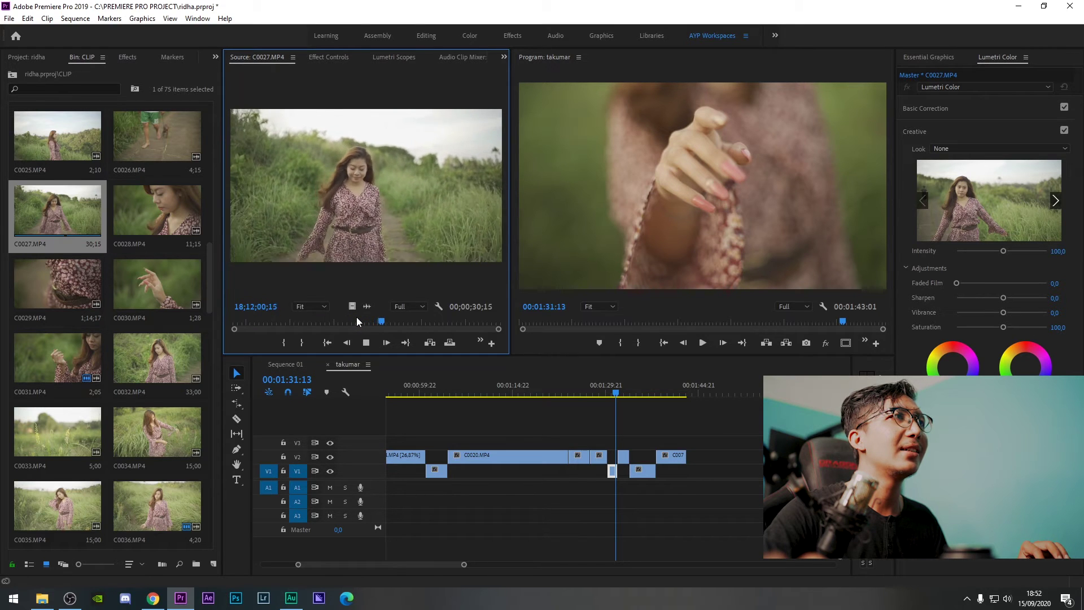
{"action": "key", "text": "space"}
Mark a 12;27 range ending at 18;12;12;00 in C0027.MP4 and place its video on V1 right after the second C0070.MP4 clip.
{"action": "left_click_drag", "start_coordinate": [390, 322], "coordinate": [366, 319]}
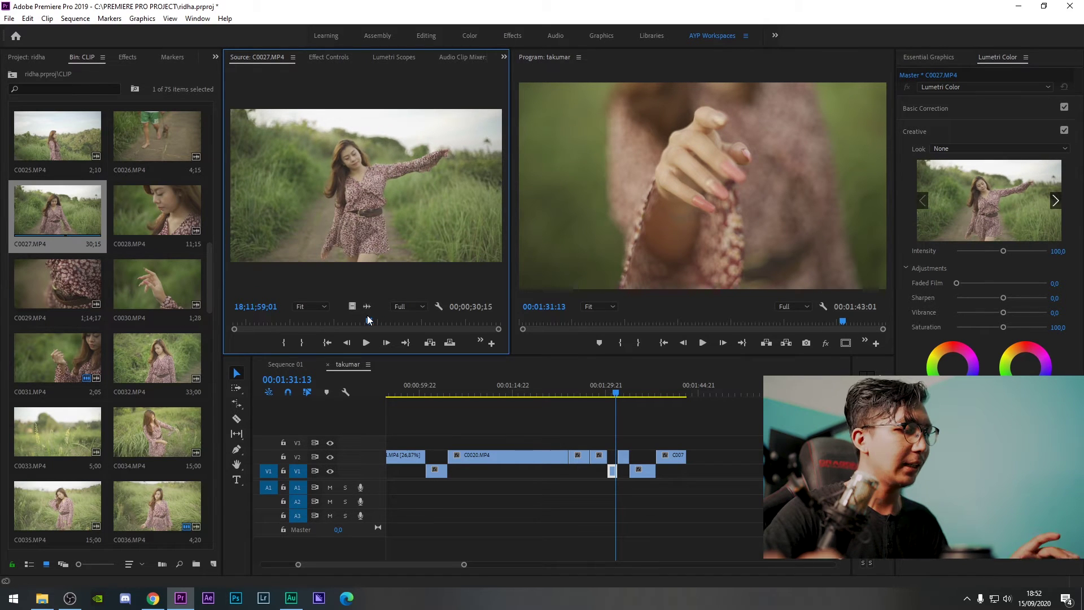
{"action": "key", "text": "i"}
{"action": "key", "text": "space"}
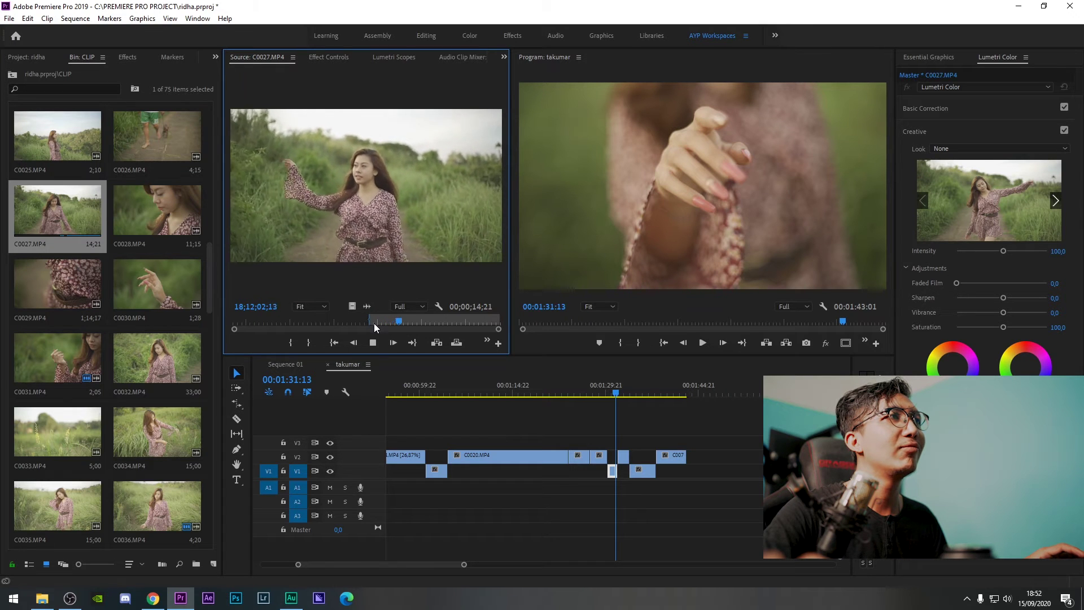
{"action": "left_click_drag", "start_coordinate": [416, 320], "coordinate": [483, 321]}
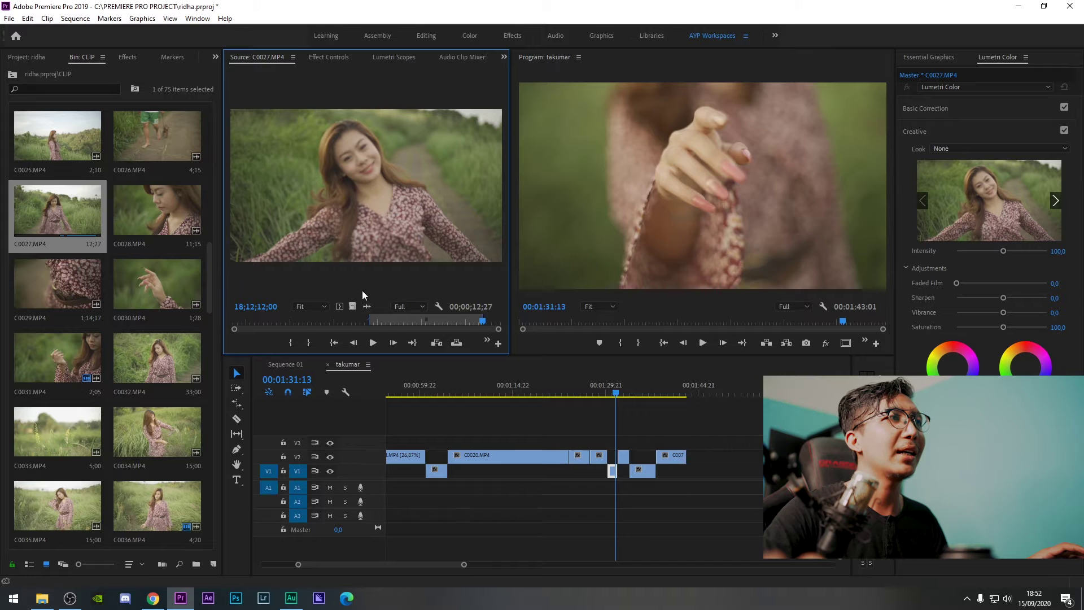
{"action": "left_click_drag", "start_coordinate": [353, 306], "coordinate": [716, 499]}
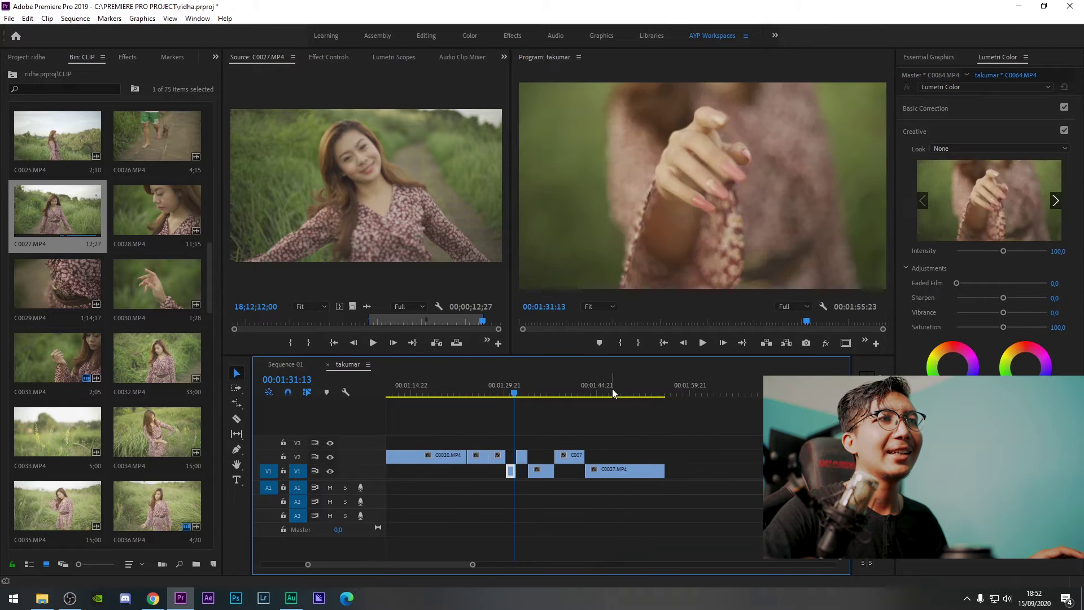
Preview the C0027.MP4 clip in the sequence and slow it to 23,77% speed with the Rate Stretch tool.
{"action": "left_click", "coordinate": [597, 388]}
{"action": "key", "text": "space"}
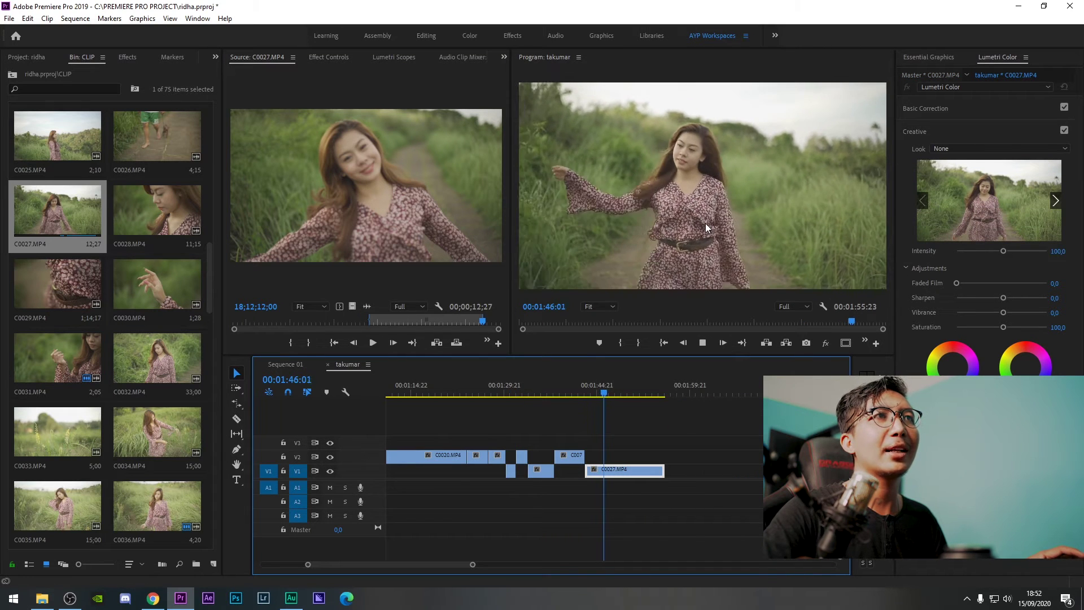
{"action": "scroll", "coordinate": [587, 550], "scroll_direction": "down", "scroll_amount": 3}
{"action": "key", "text": "r"}
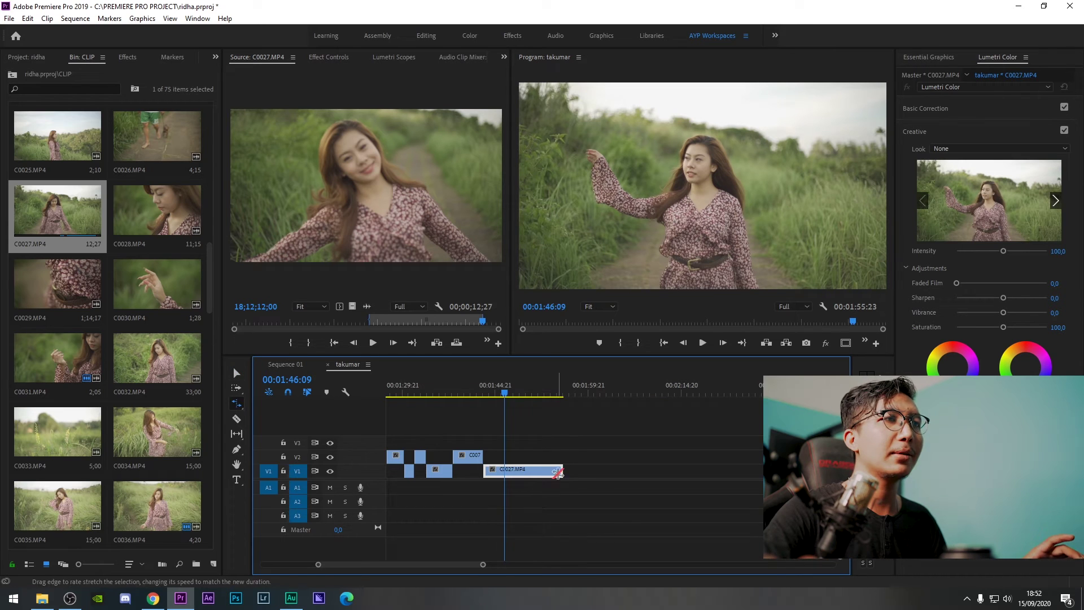
{"action": "left_click_drag", "start_coordinate": [589, 476], "coordinate": [818, 476]}
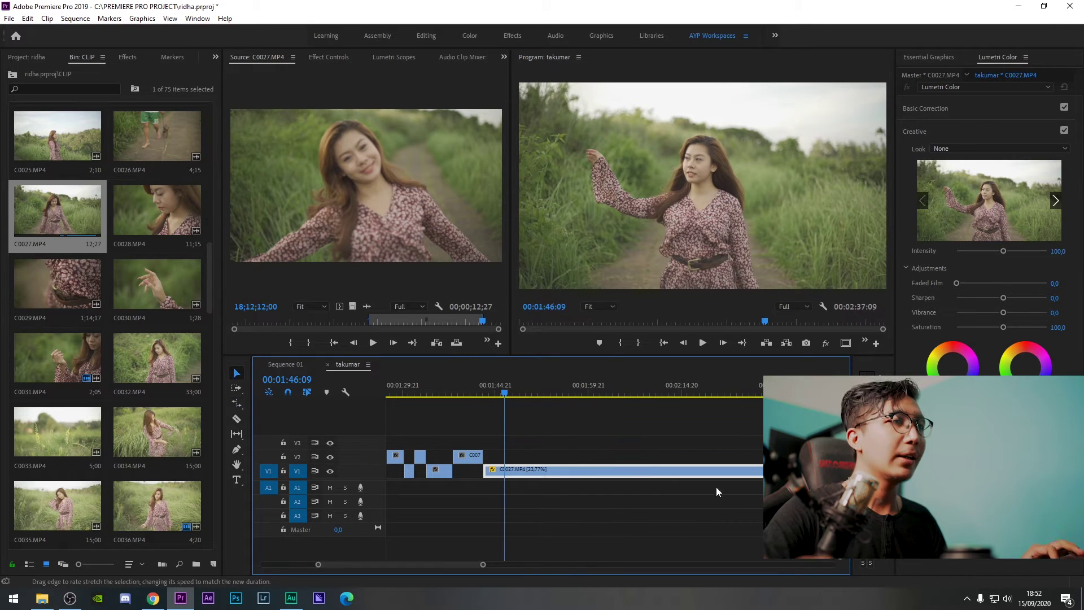
{"action": "key", "text": "v"}
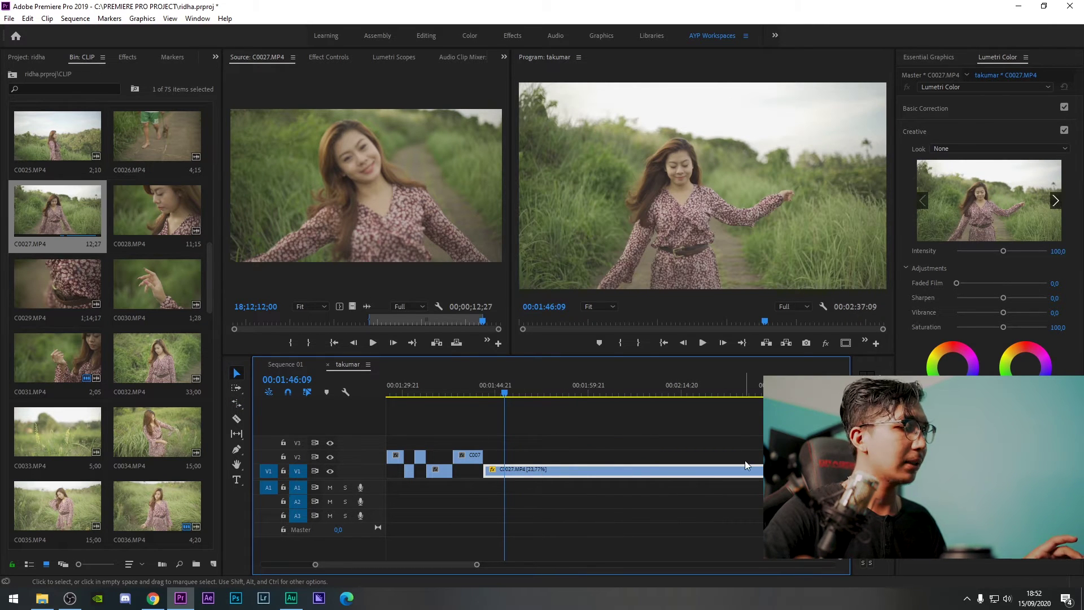
Play parts of the slowed C0027.MP4 clip to check its motion, stopping at 00:01:56:04.
{"action": "key", "text": "space"}
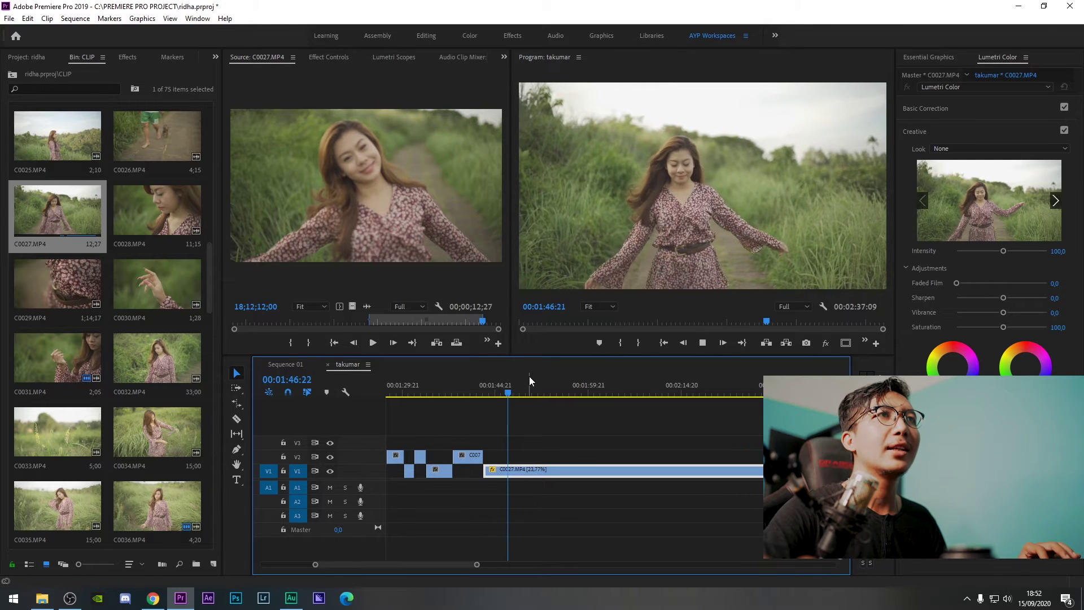
{"action": "left_click_drag", "start_coordinate": [519, 393], "coordinate": [555, 390]}
{"action": "key", "text": "space"}
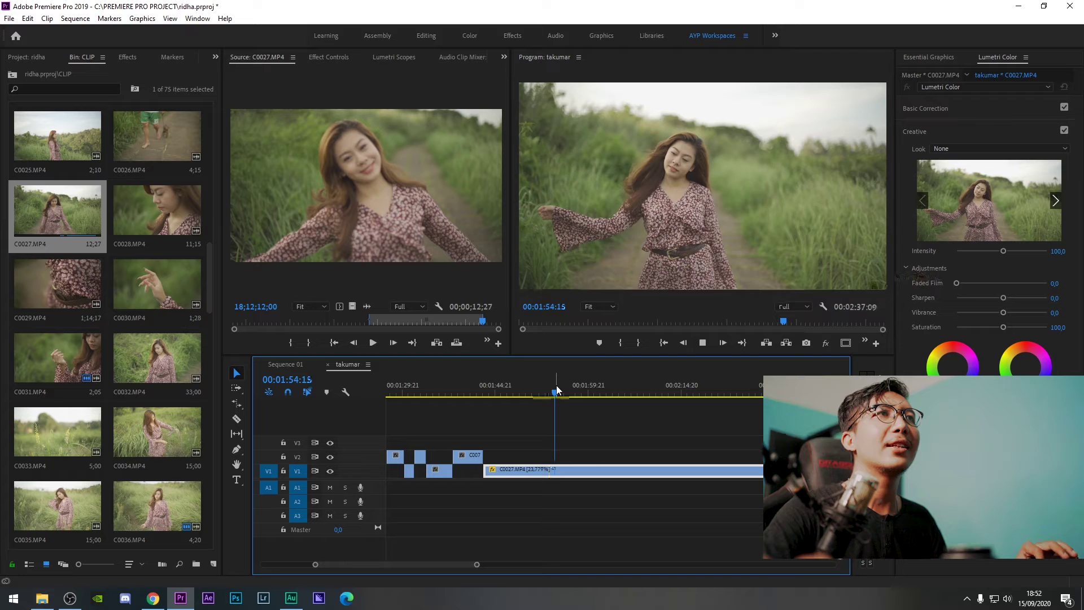
{"action": "key", "text": "space"}
Ripple delete the empty gap before the first clip of the takumar sequence and return the playhead to 00:00:00:00.
{"action": "scroll", "coordinate": [587, 438], "scroll_direction": "up", "scroll_amount": 10}
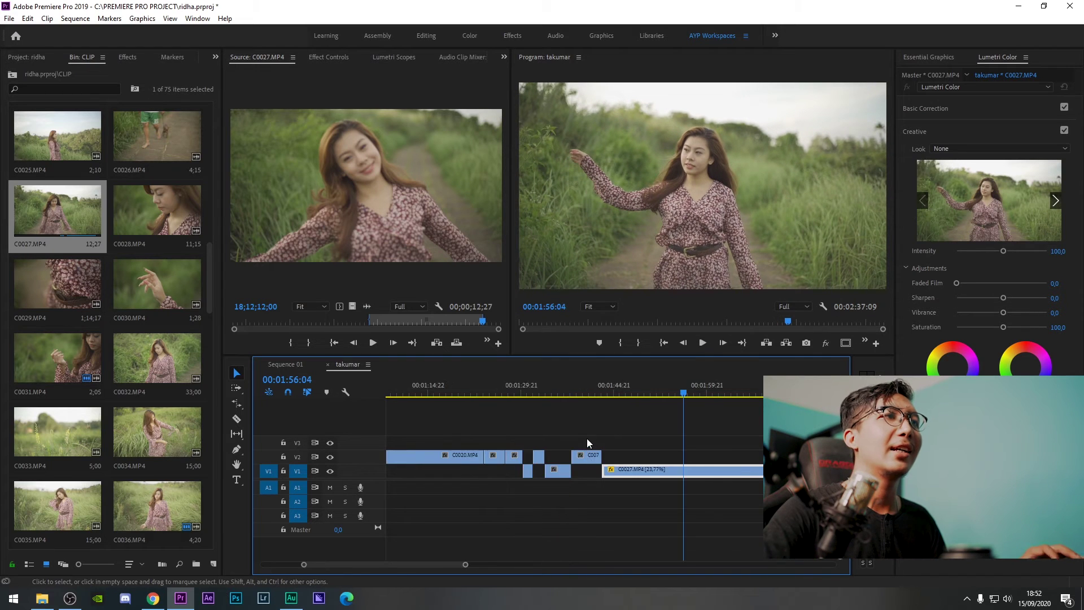
{"action": "scroll", "coordinate": [536, 480], "scroll_direction": "down", "scroll_amount": 2}
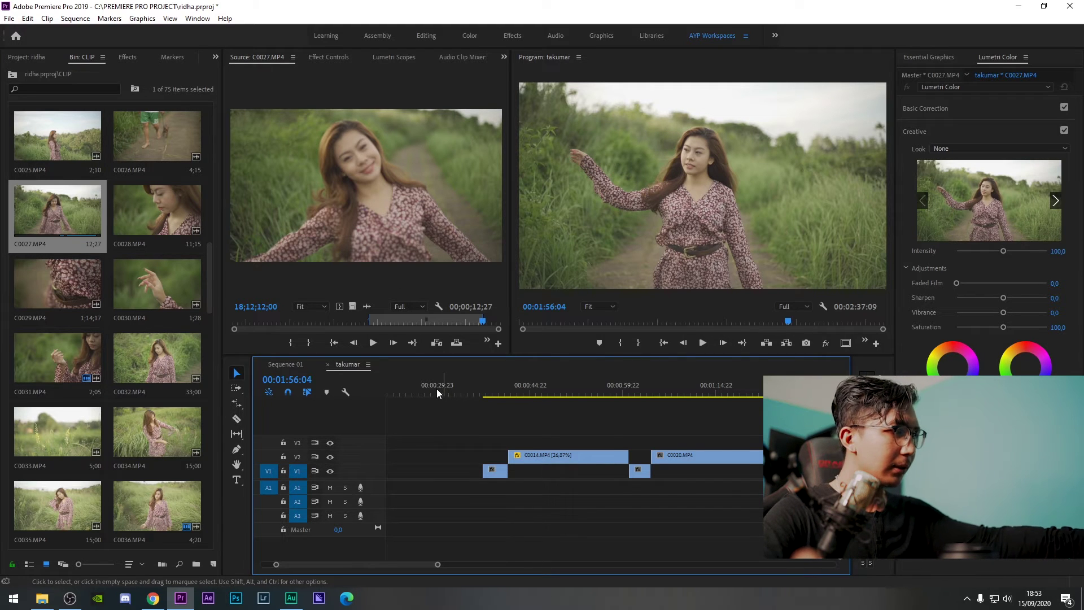
{"action": "scroll", "coordinate": [437, 392], "scroll_direction": "up", "scroll_amount": 3}
{"action": "left_click", "coordinate": [448, 472]}
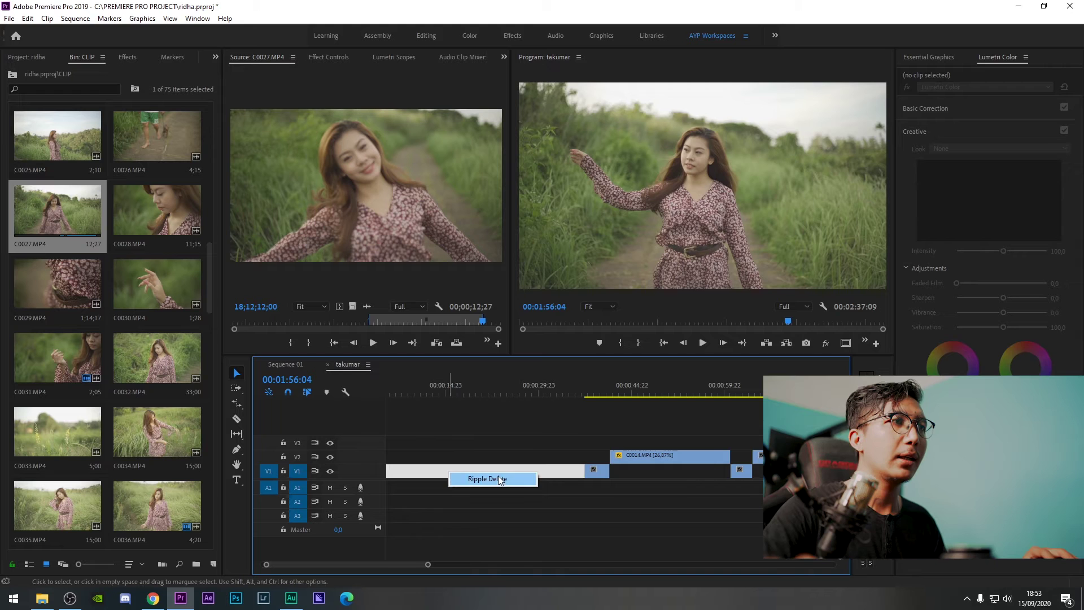
{"action": "key", "text": "Delete"}
{"action": "key", "text": "Home"}
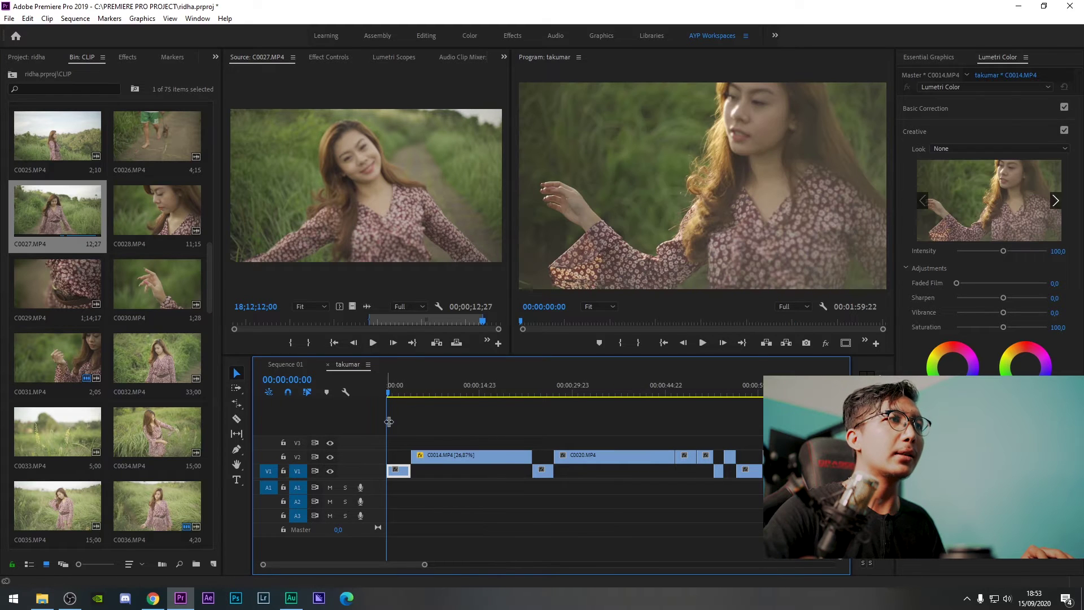
Place the project's Adjustment Layer on V4 from the sequence start and extend it past the end of the C0027.MP4 clip.
{"action": "left_click", "coordinate": [31, 57]}
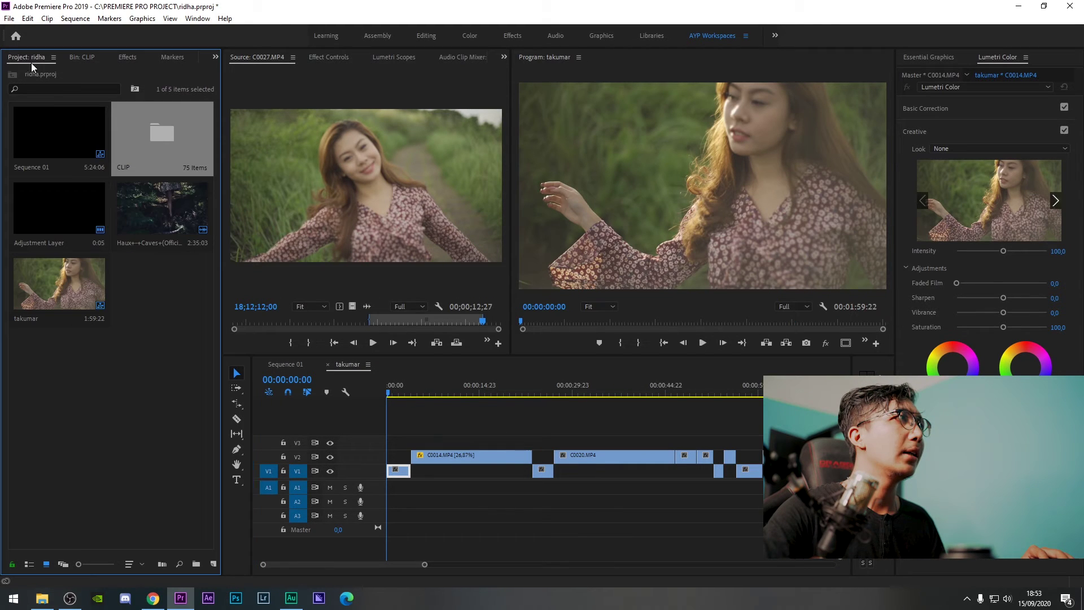
{"action": "left_click_drag", "start_coordinate": [56, 218], "coordinate": [734, 429]}
{"action": "scroll", "coordinate": [747, 456], "scroll_direction": "down", "scroll_amount": 5}
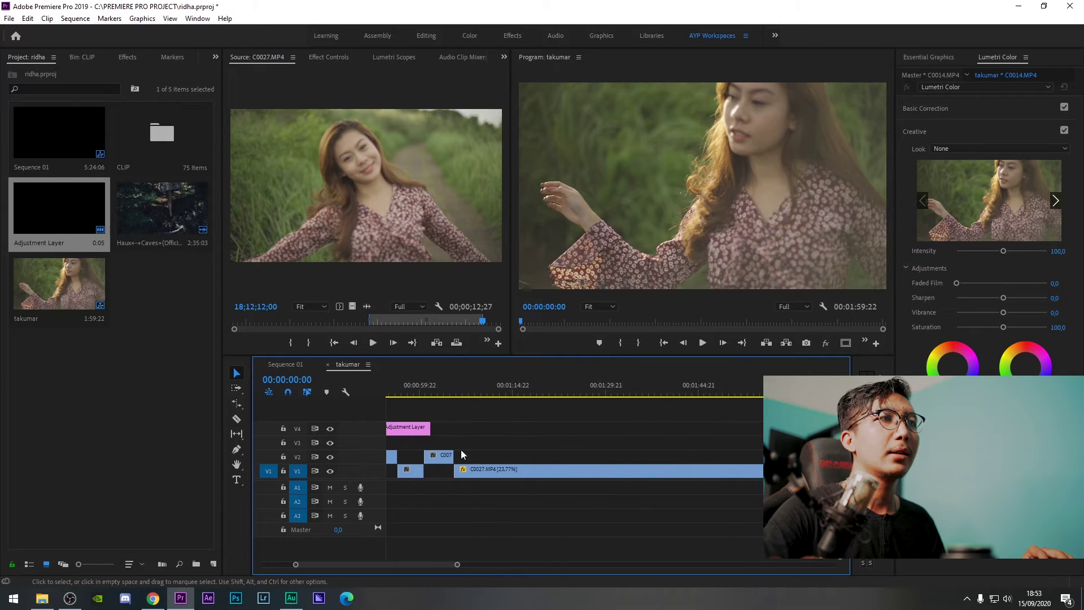
{"action": "left_click_drag", "start_coordinate": [437, 426], "coordinate": [757, 428]}
{"action": "scroll", "coordinate": [713, 466], "scroll_direction": "up", "scroll_amount": 5}
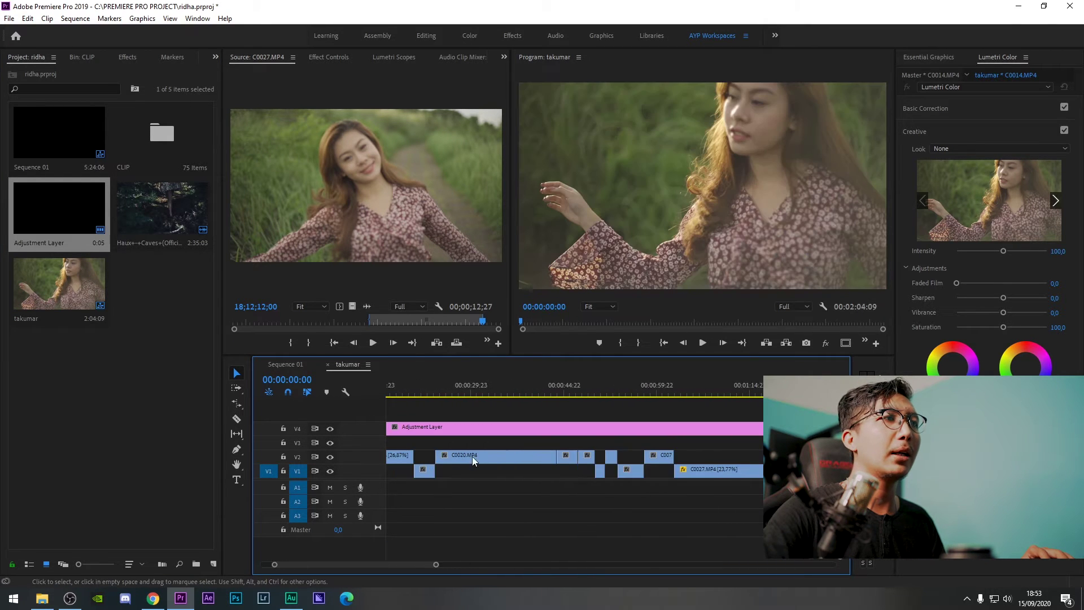
Apply the Couple Greenery.CUBE look from the Color test folder on drive F: to the V4 adjustment layer.
{"action": "left_click", "coordinate": [442, 434]}
{"action": "left_click", "coordinate": [982, 148]}
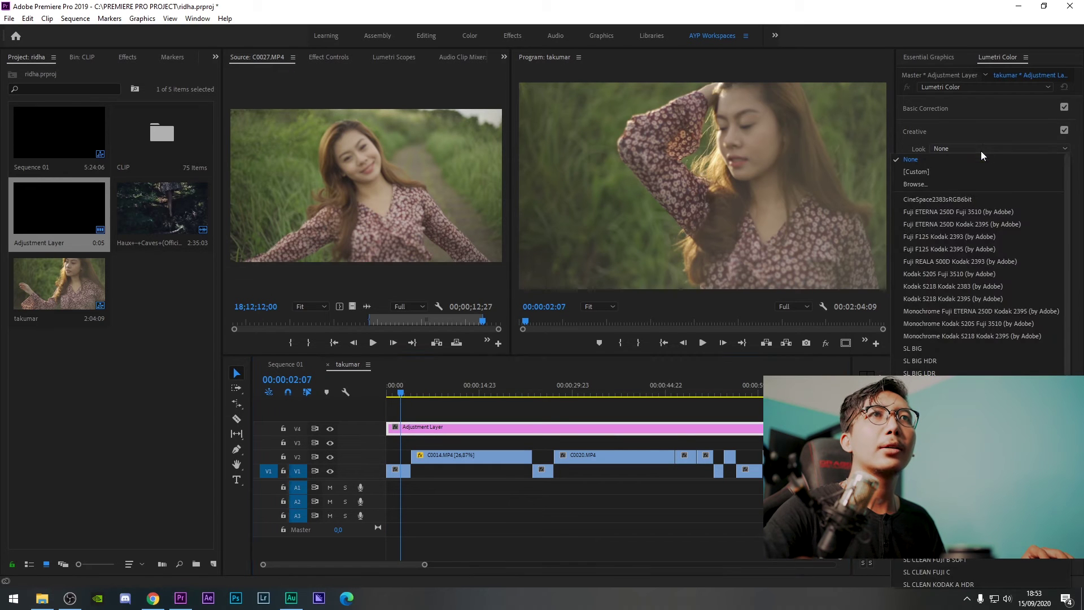
{"action": "left_click", "coordinate": [933, 183]}
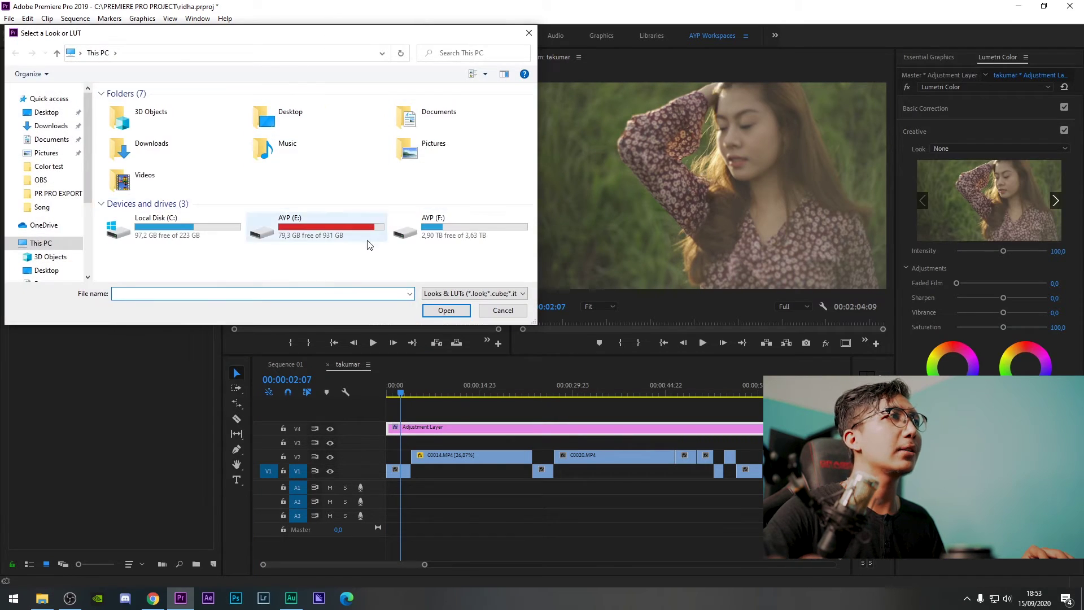
{"action": "double_click", "coordinate": [445, 224]}
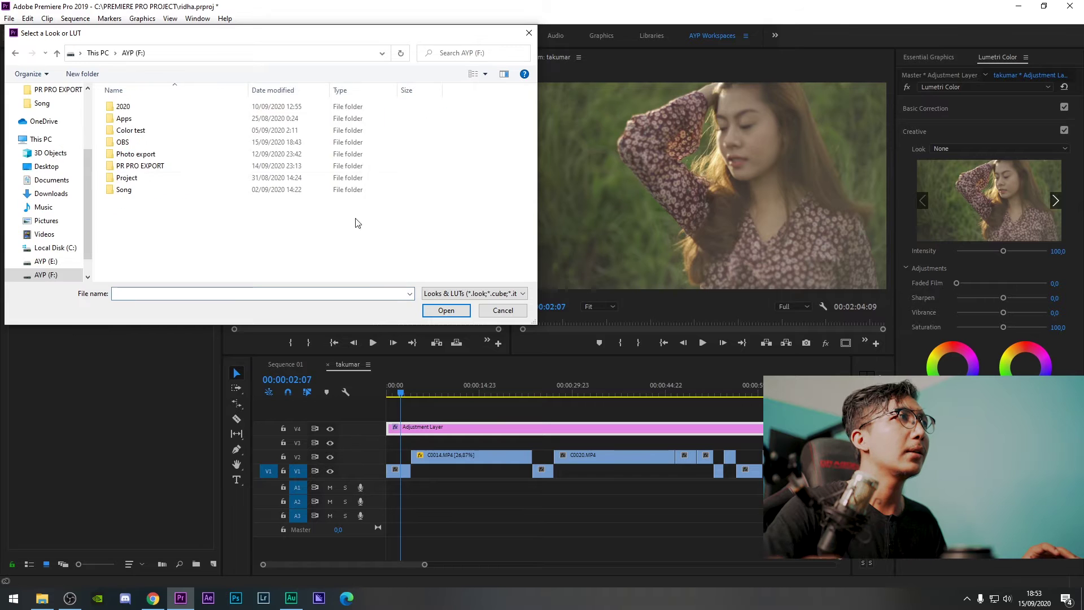
{"action": "double_click", "coordinate": [145, 132]}
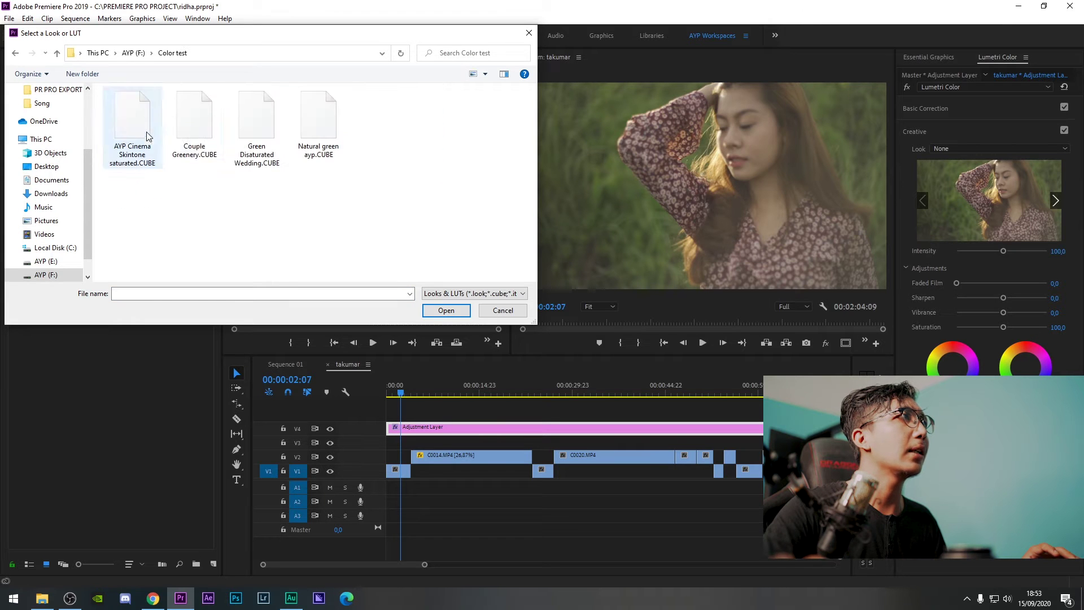
{"action": "double_click", "coordinate": [205, 129]}
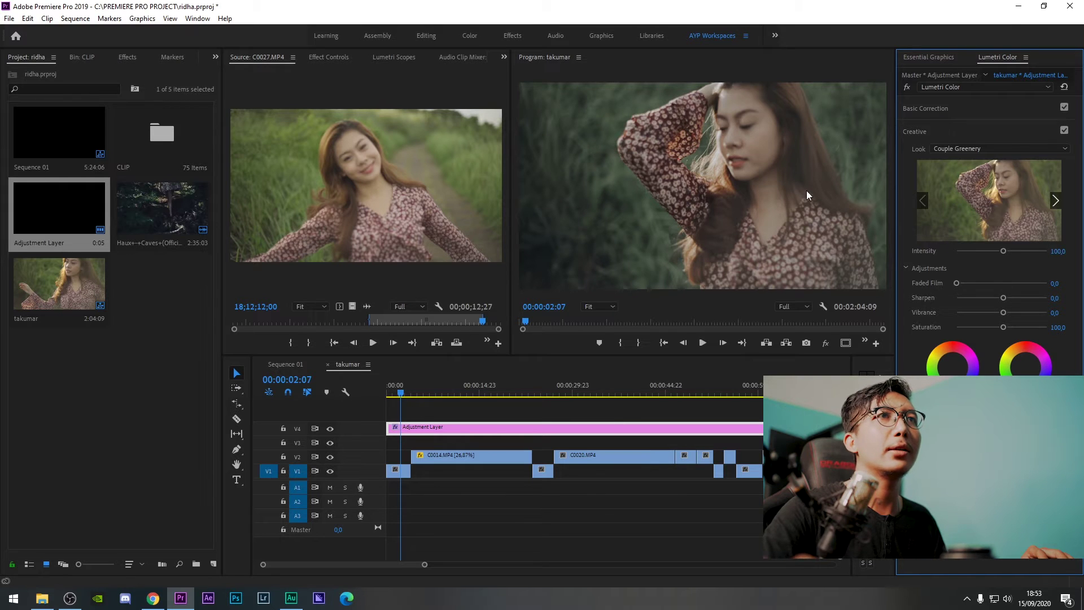
Set the adjustment layer's basic correction to contrast 16,8 and whites 4,3, resetting highlights to 0 after trying 41,6.
{"action": "left_click", "coordinate": [983, 114]}
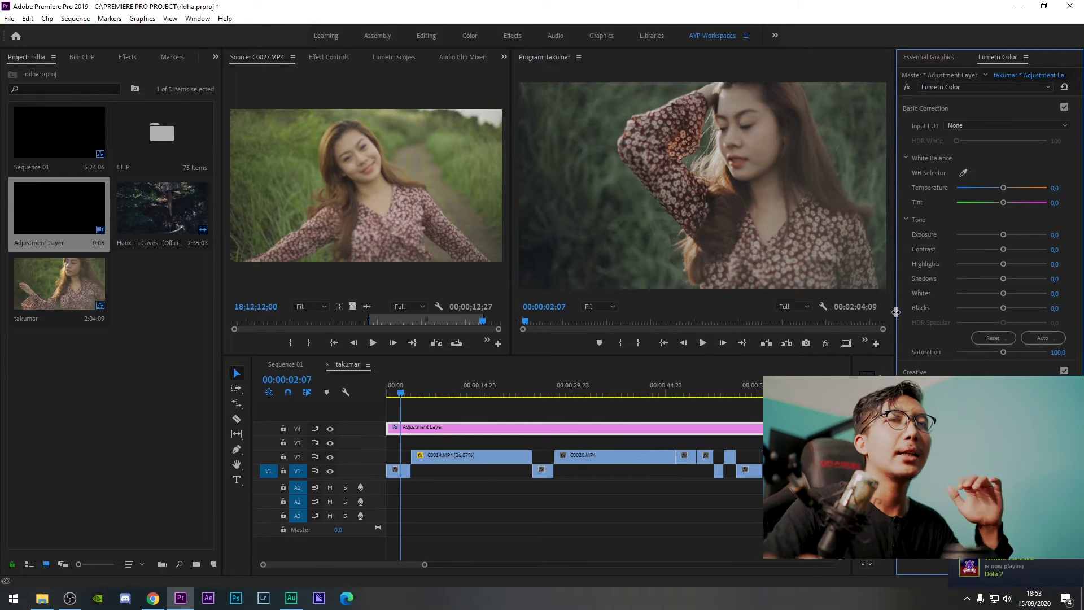
{"action": "left_click_drag", "start_coordinate": [1029, 249], "coordinate": [1006, 252]}
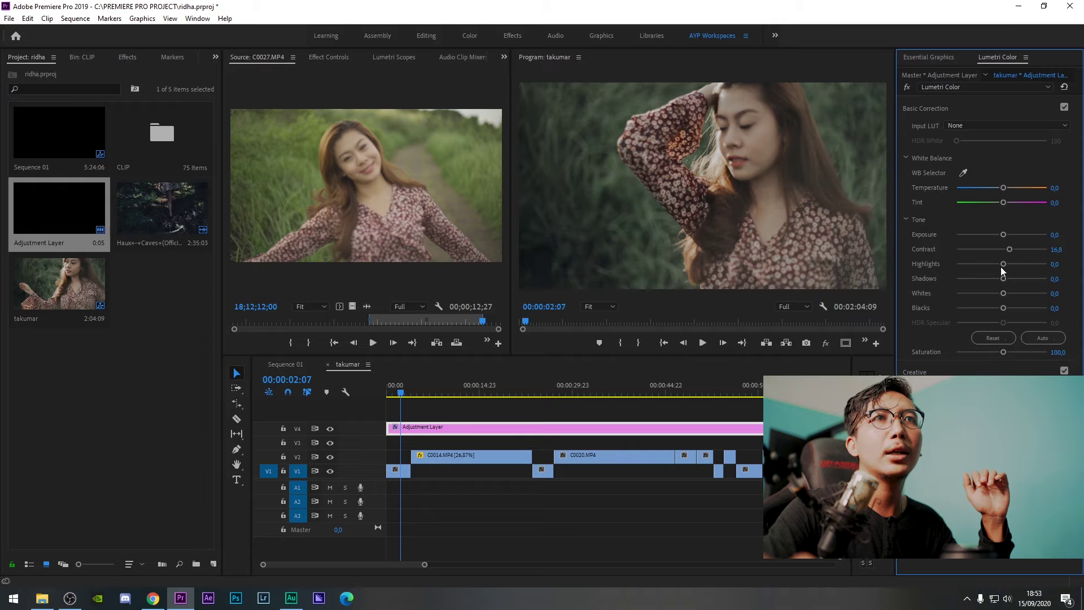
{"action": "left_click_drag", "start_coordinate": [1003, 264], "coordinate": [1021, 264]}
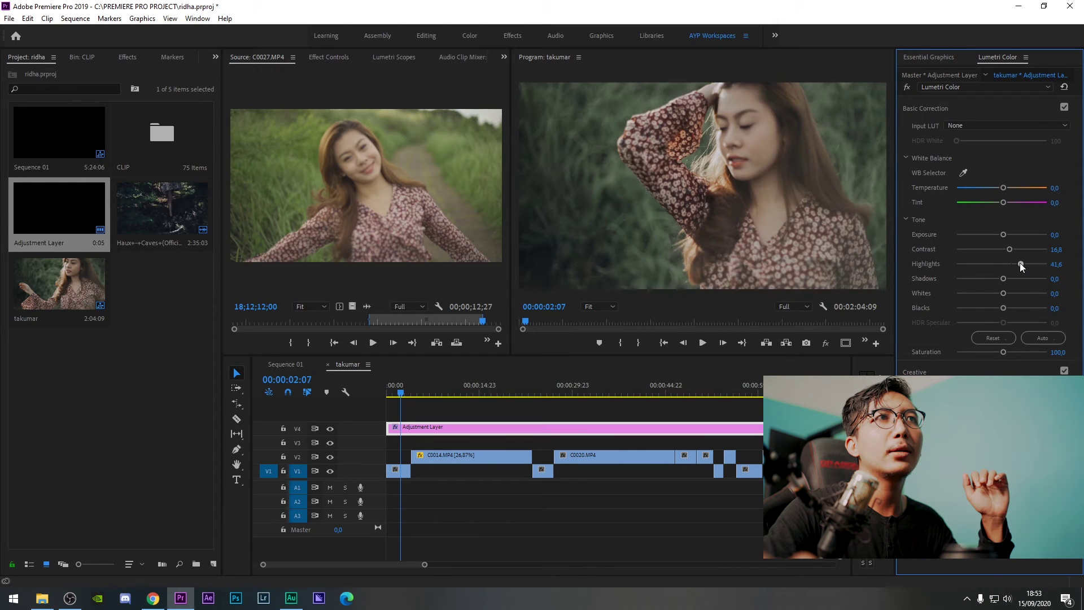
{"action": "double_click", "coordinate": [1014, 264]}
{"action": "mouse_move", "coordinate": [1003, 293]}
{"action": "left_mouse_down"}
{"action": "mouse_move", "coordinate": [1015, 294]}
{"action": "mouse_move", "coordinate": [1004, 298]}
{"action": "left_mouse_up"}
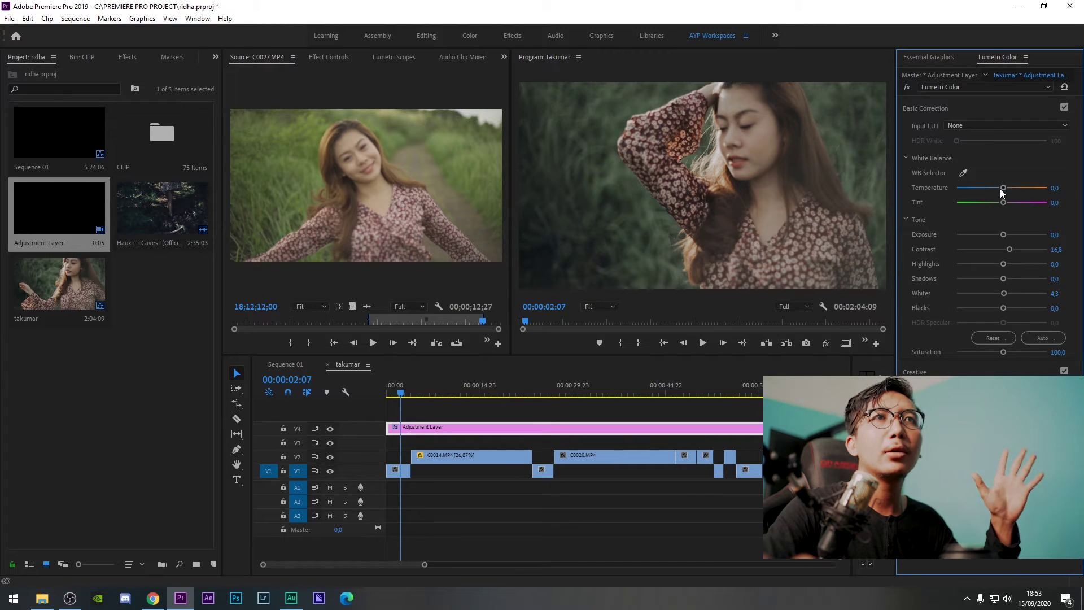
Warm the adjustment layer to temperature 8,1, and try tint 6,8 before resetting it to 0.
{"action": "left_click_drag", "start_coordinate": [1006, 189], "coordinate": [1005, 192]}
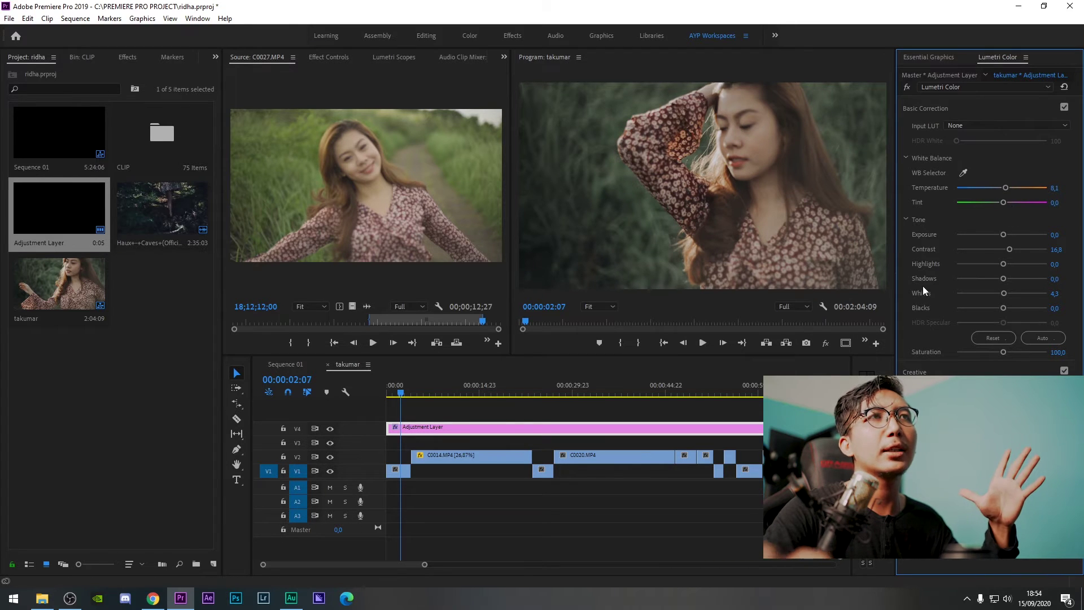
{"action": "left_click_drag", "start_coordinate": [1005, 203], "coordinate": [1004, 204]}
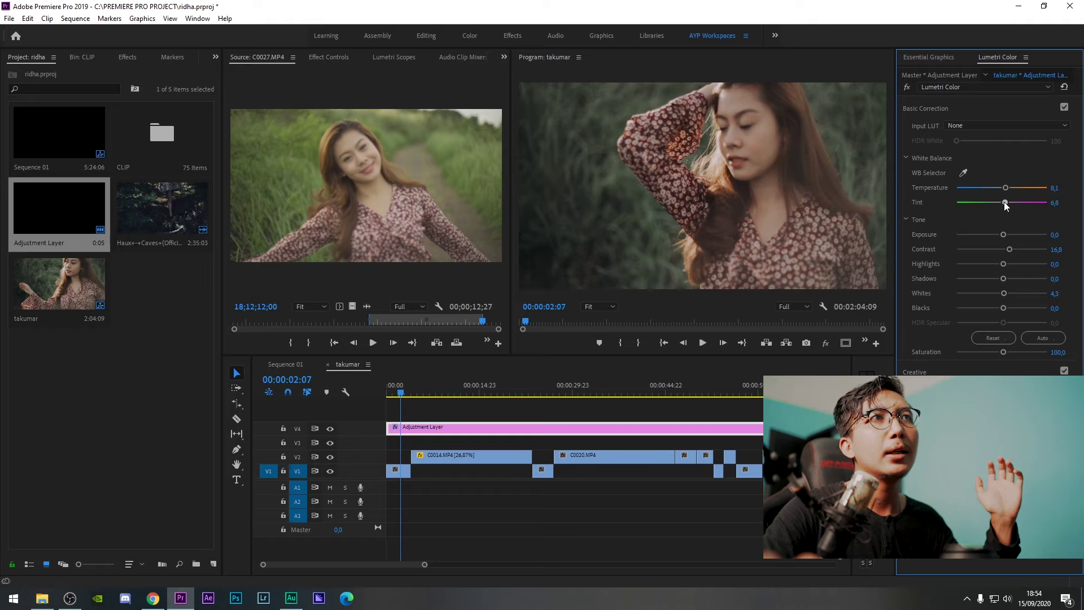
{"action": "double_click", "coordinate": [1002, 203]}
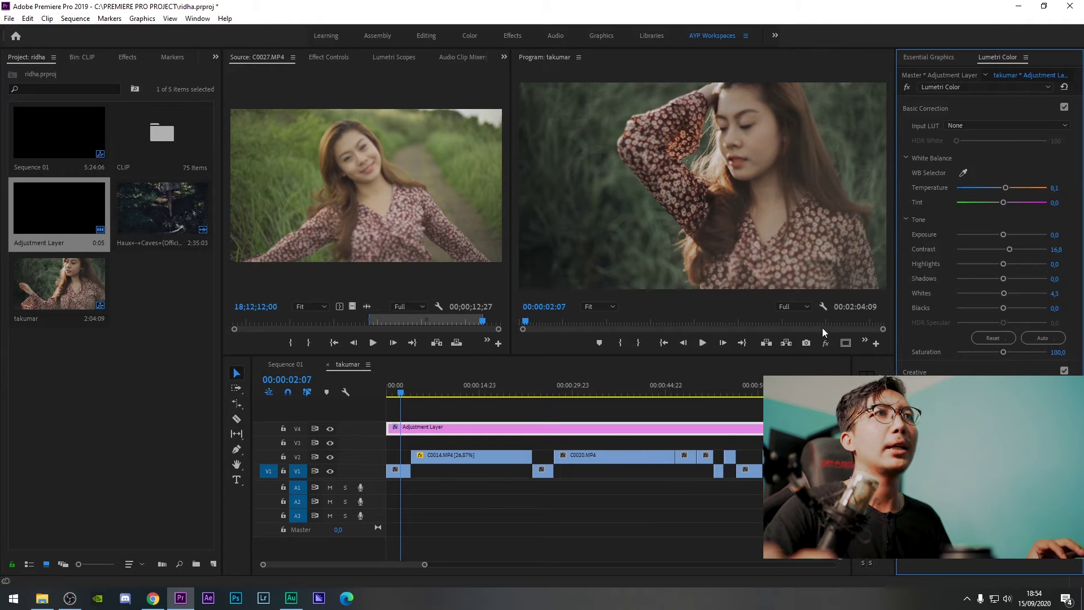
Move the playhead to 00:00:03:02, select the first clip on V1 and inspect the graded frame full screen.
{"action": "left_click", "coordinate": [406, 393]}
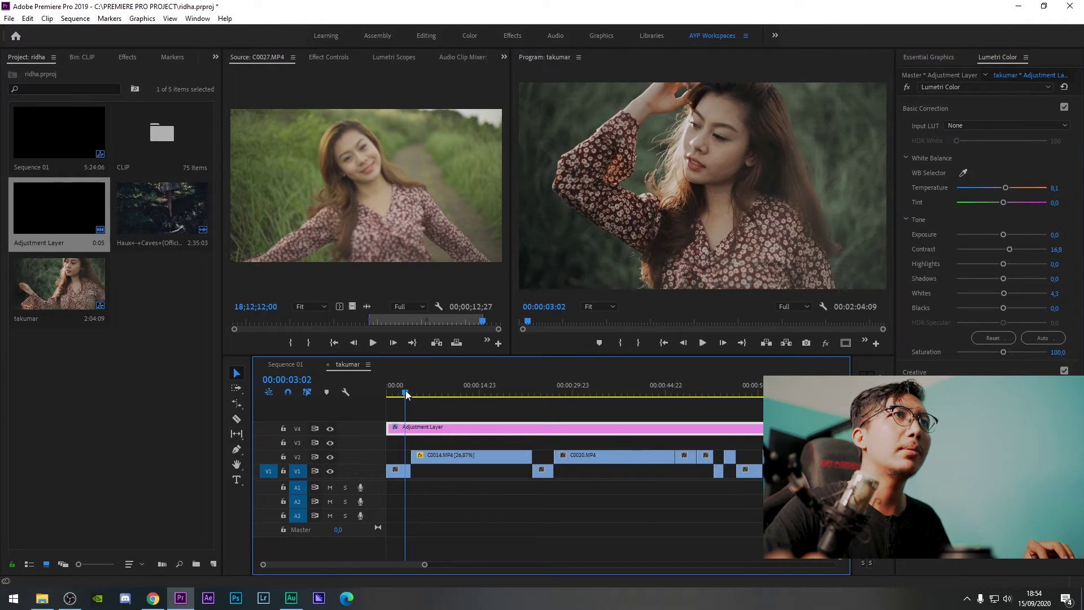
{"action": "left_click", "coordinate": [398, 473]}
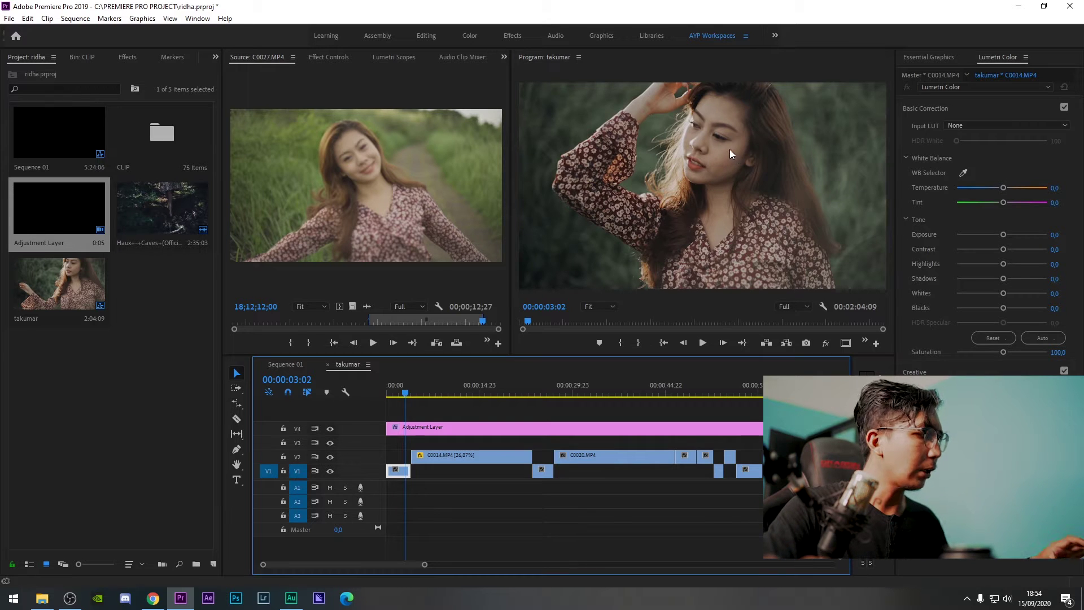
{"action": "key", "text": "ctrl+grave"}
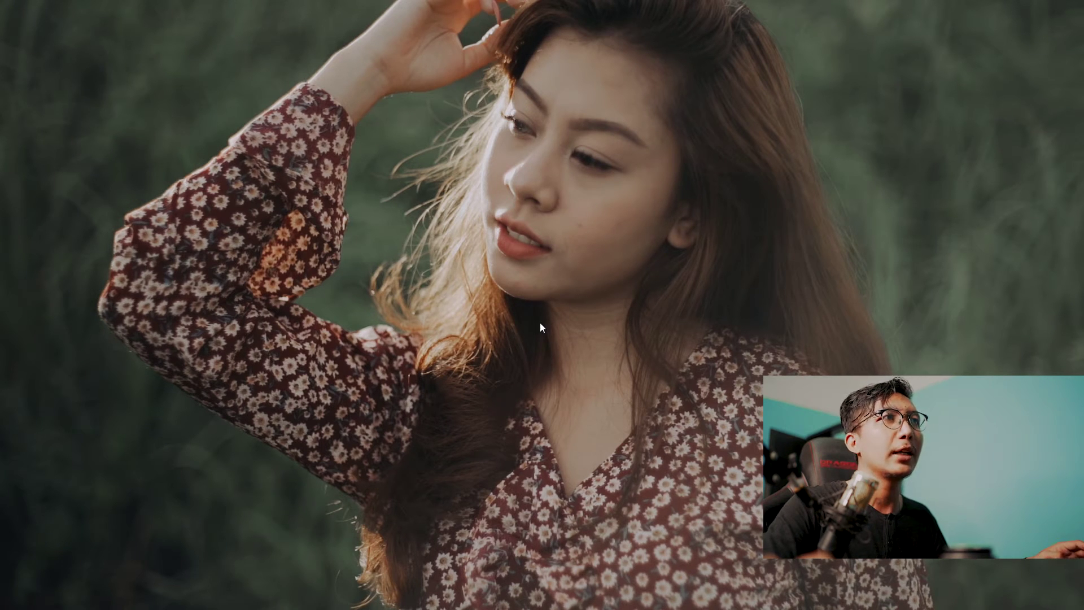
{"action": "key", "text": "ctrl+grave"}
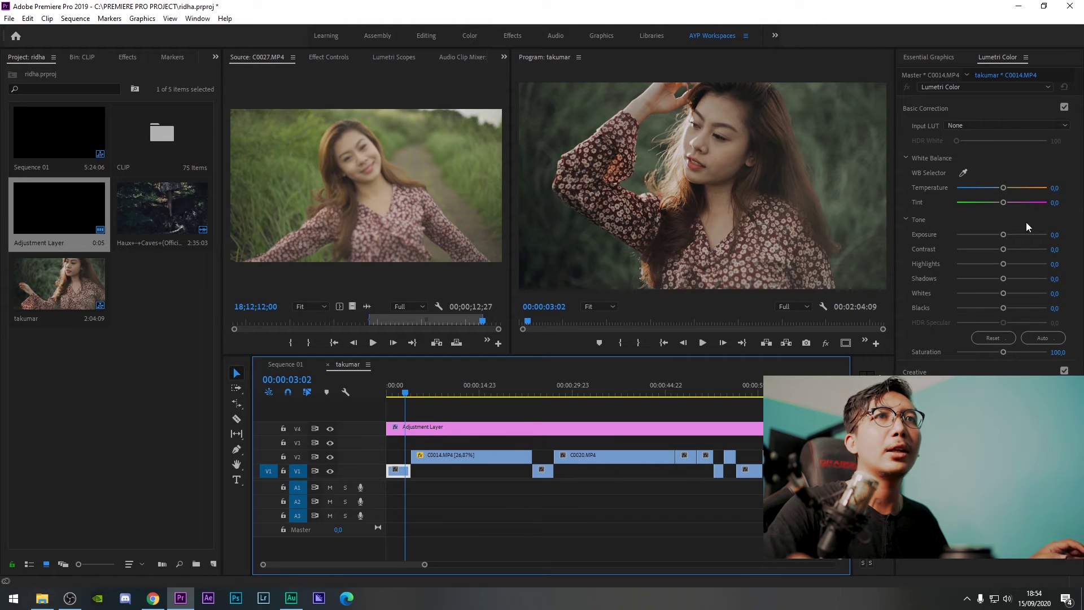
Brighten the first V1 clip's exposure and set its highlights to -28,0, shadows to 21,7 and blacks to -76,4.
{"action": "left_click_drag", "start_coordinate": [1007, 236], "coordinate": [1008, 236]}
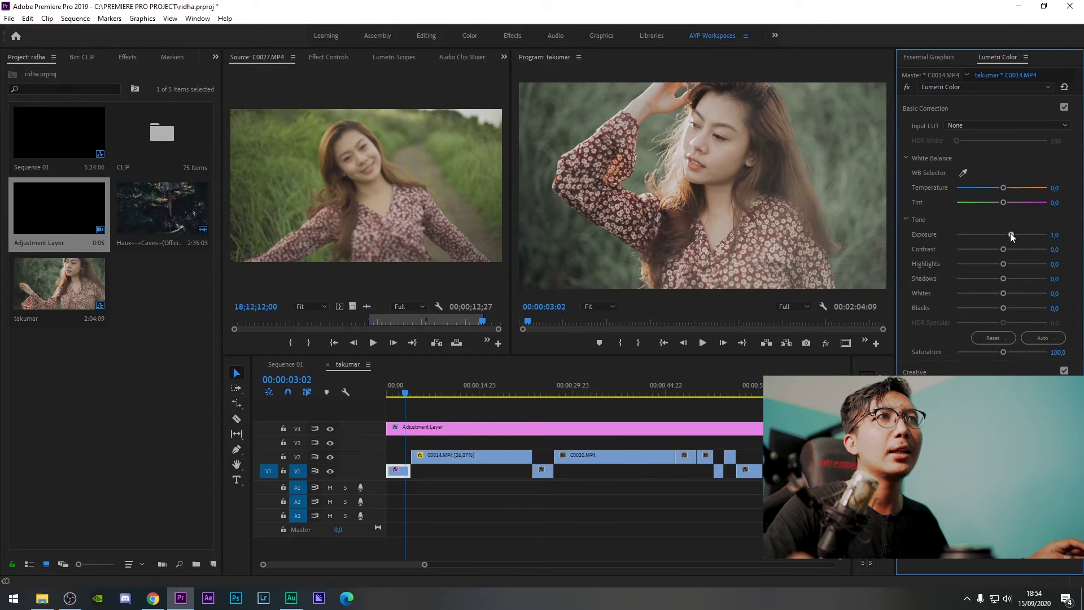
{"action": "key", "text": "ctrl+grave"}
{"action": "key", "text": "ctrl+grave"}
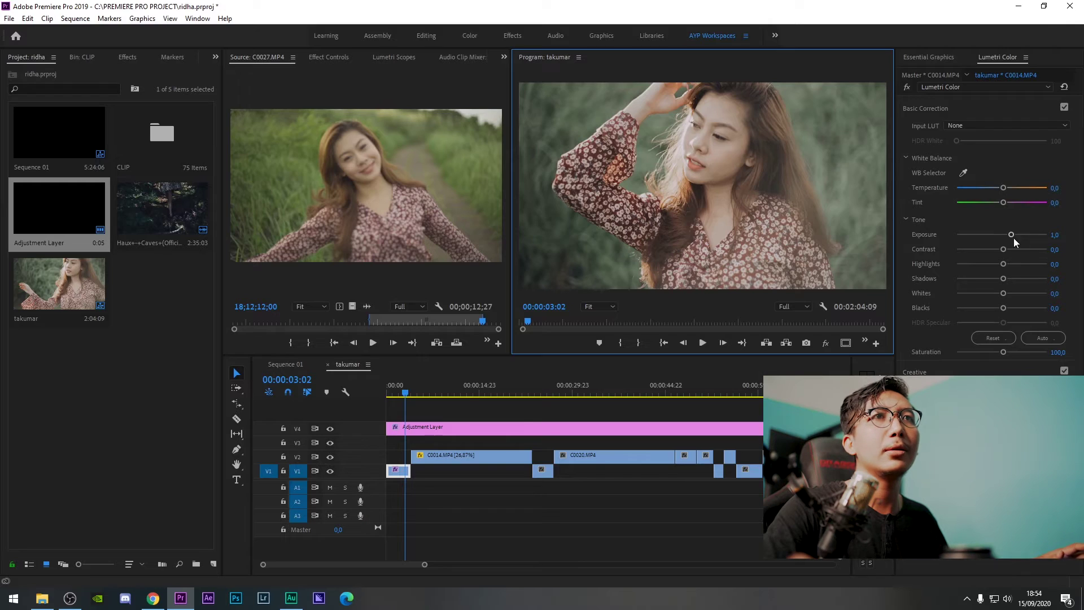
{"action": "left_click_drag", "start_coordinate": [1003, 278], "coordinate": [990, 264]}
{"action": "left_click_drag", "start_coordinate": [1003, 308], "coordinate": [968, 308]}
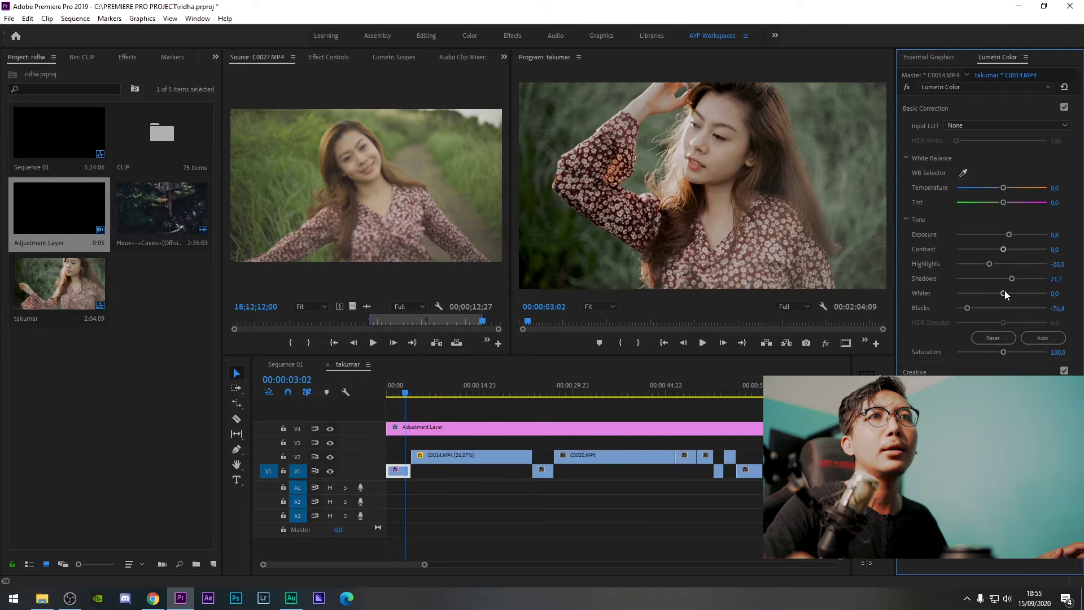
Reset the adjustment layer's temperature to 0 and set its basic correction saturation to 121,7.
{"action": "left_click", "coordinate": [409, 427]}
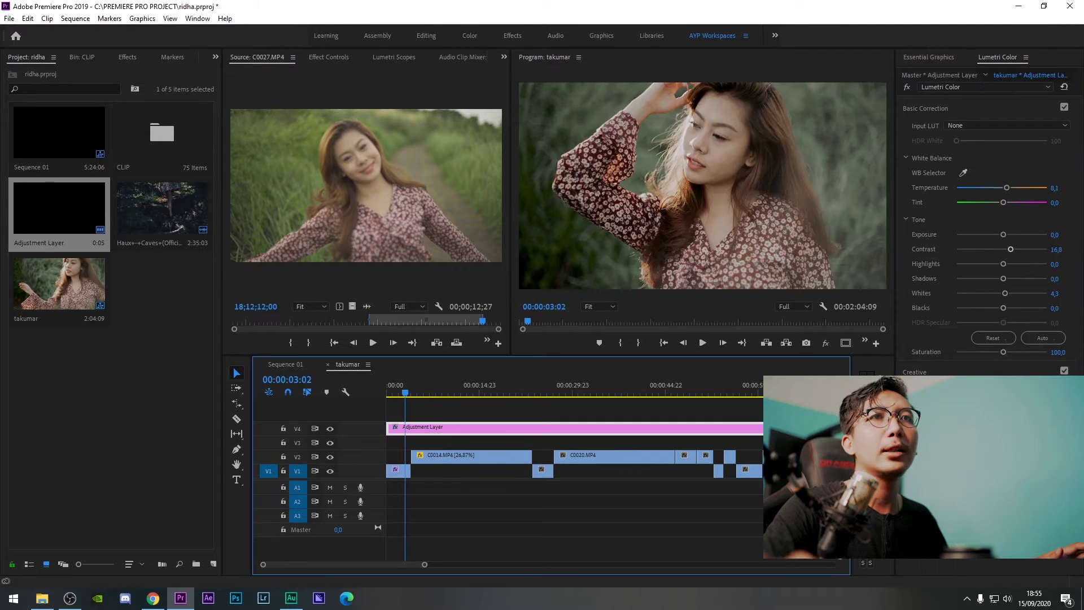
{"action": "left_click_drag", "start_coordinate": [1005, 351], "coordinate": [1007, 352]}
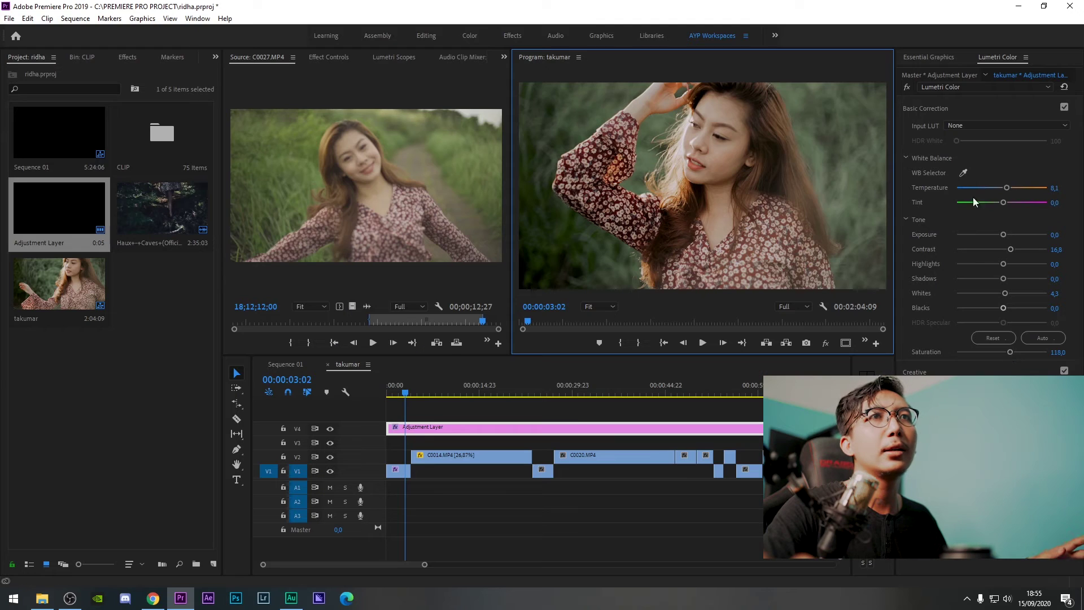
{"action": "double_click", "coordinate": [1009, 187]}
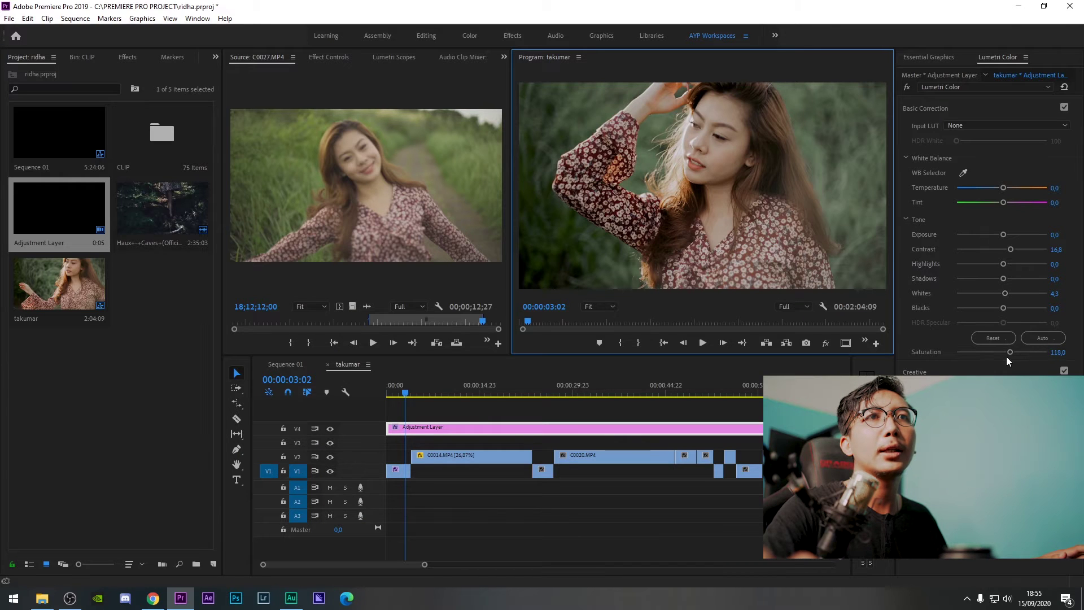
{"action": "left_click_drag", "start_coordinate": [1010, 351], "coordinate": [1013, 351]}
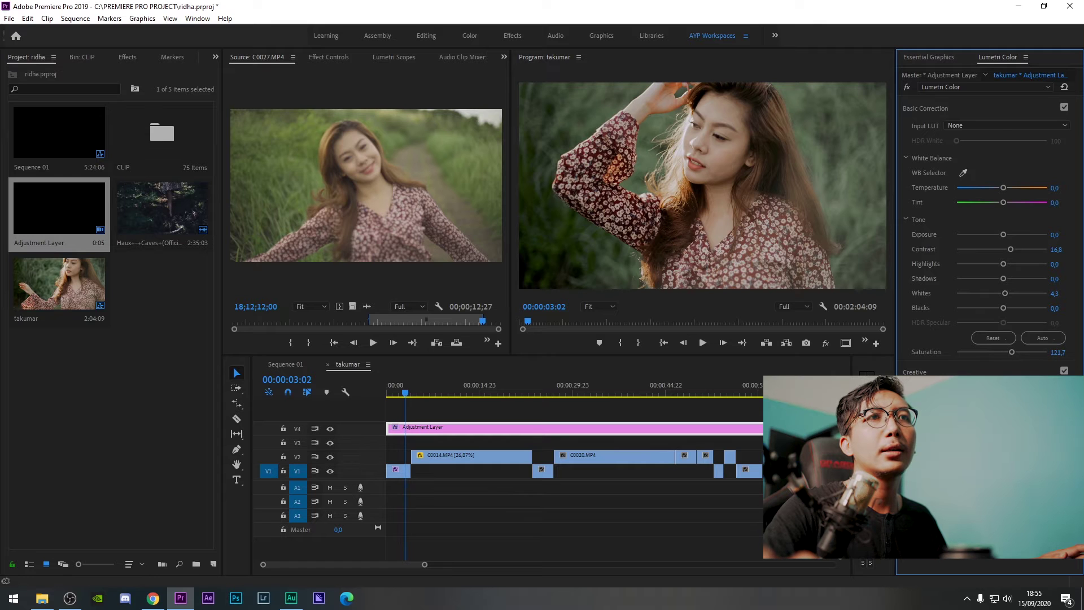
Set the adjustment layer's creative vibrance to -4,3 and creative saturation to 100,6.
{"action": "left_click", "coordinate": [1000, 372]}
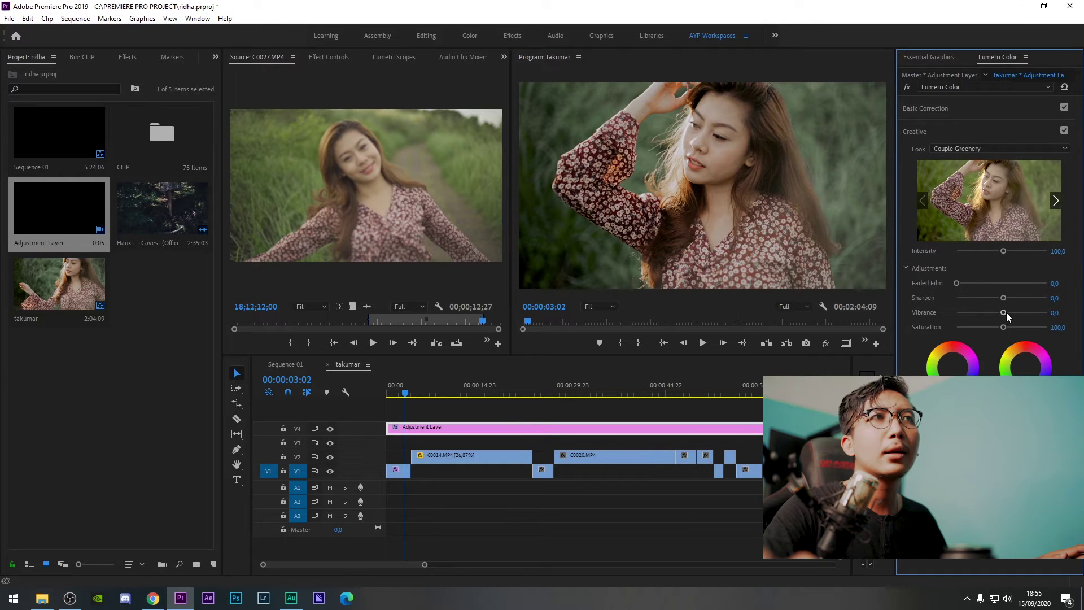
{"action": "left_click_drag", "start_coordinate": [1014, 313], "coordinate": [999, 313]}
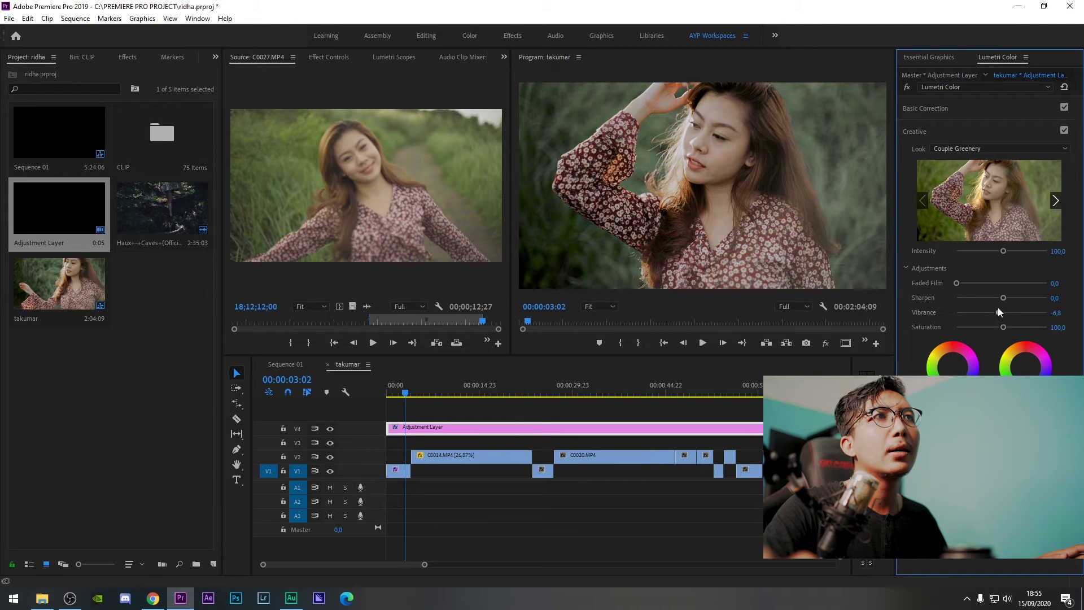
{"action": "left_click_drag", "start_coordinate": [1004, 327], "coordinate": [1002, 327]}
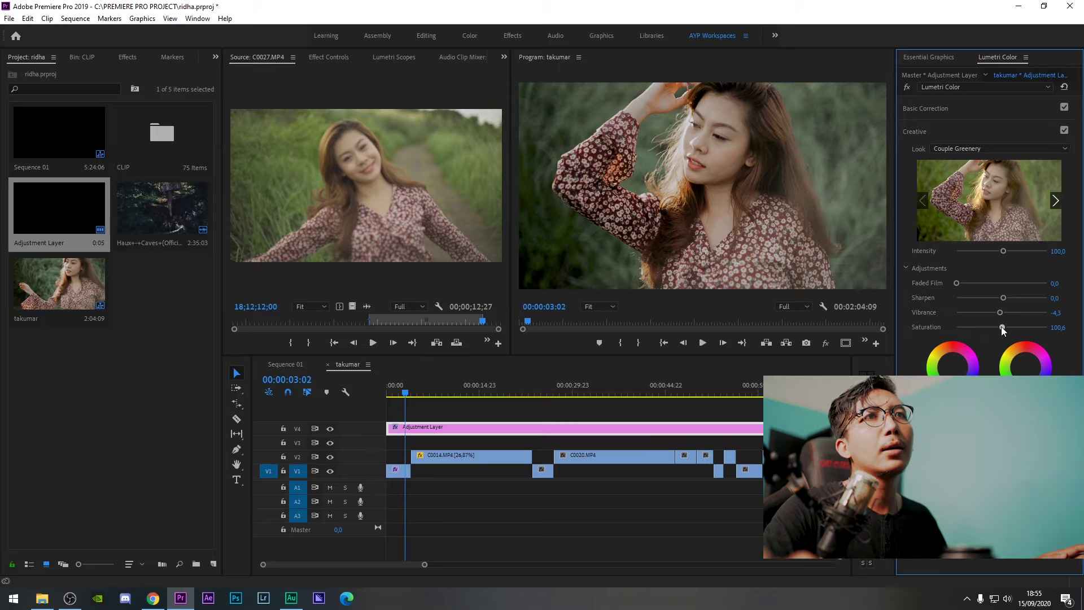
{"action": "left_click", "coordinate": [571, 314]}
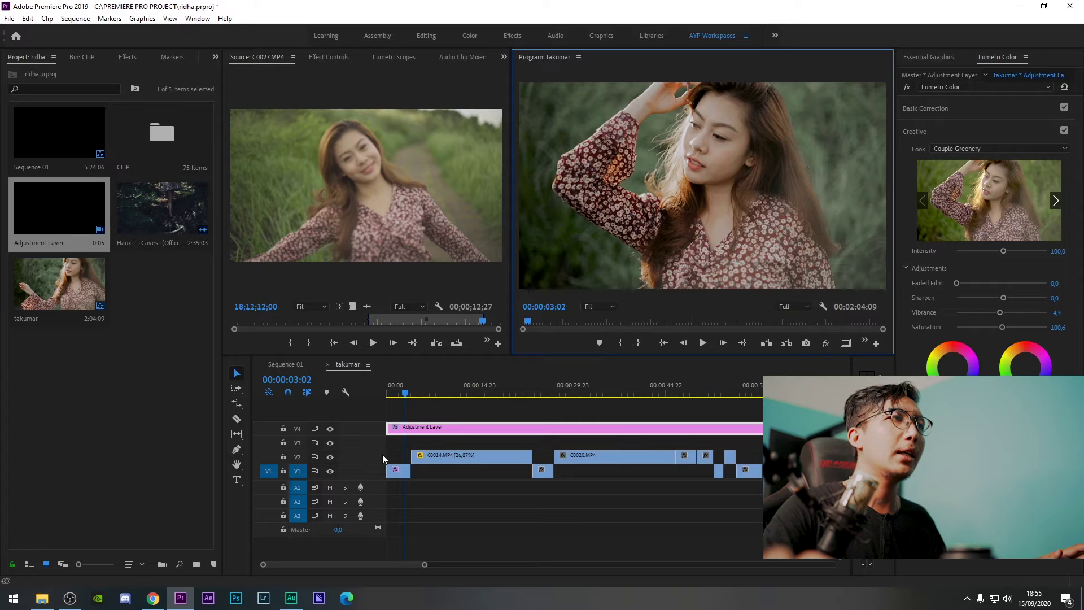
Compare the frame at 00:00:03:02 with and without effects, and play the graded takumar sequence from its start.
{"action": "left_click", "coordinate": [383, 456]}
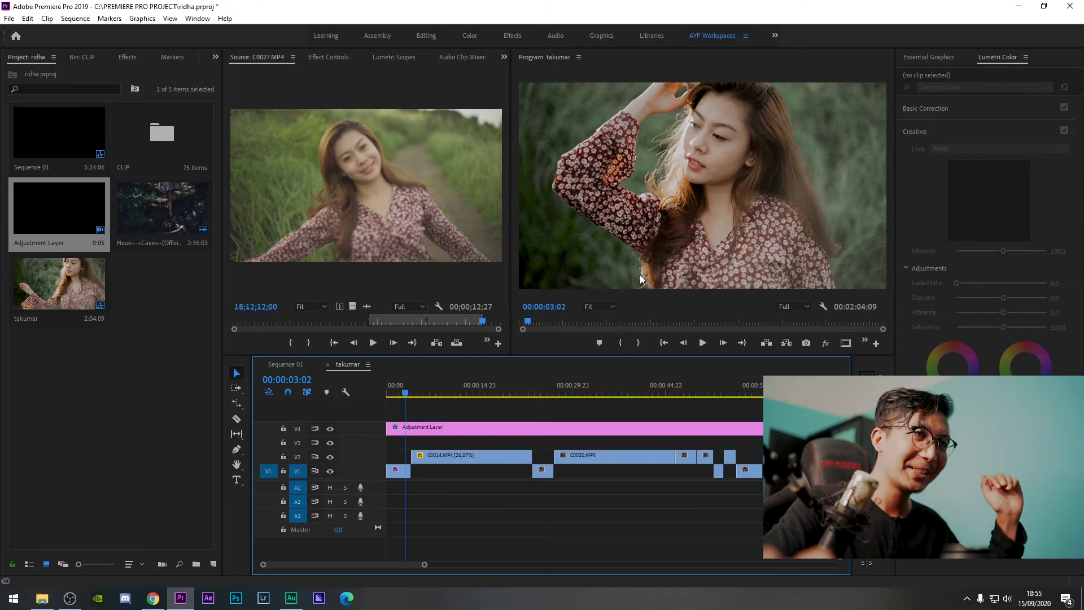
{"action": "left_click", "coordinate": [825, 343]}
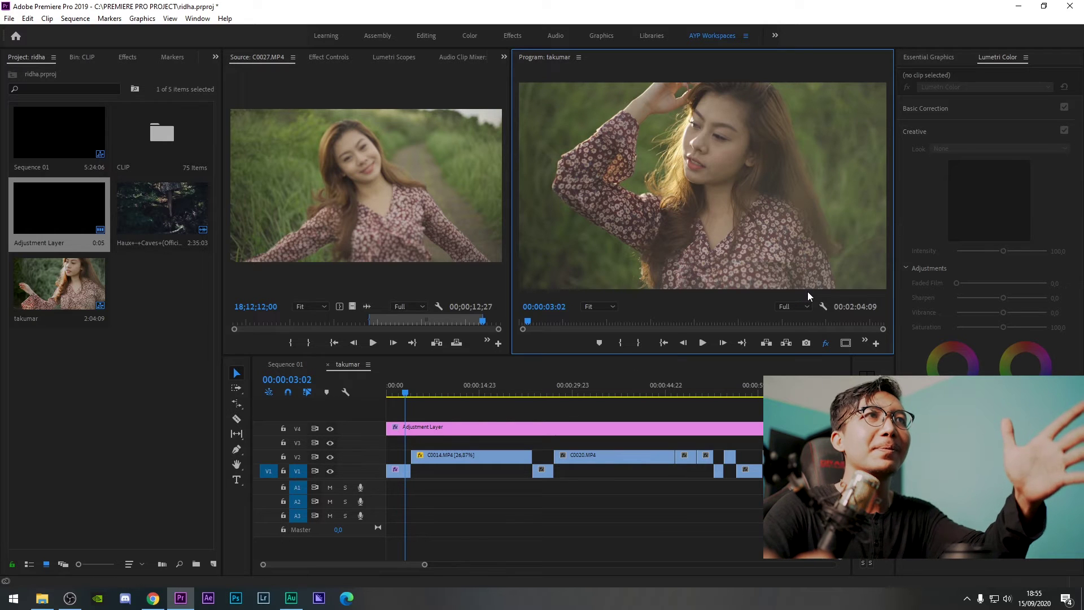
{"action": "left_click", "coordinate": [826, 343]}
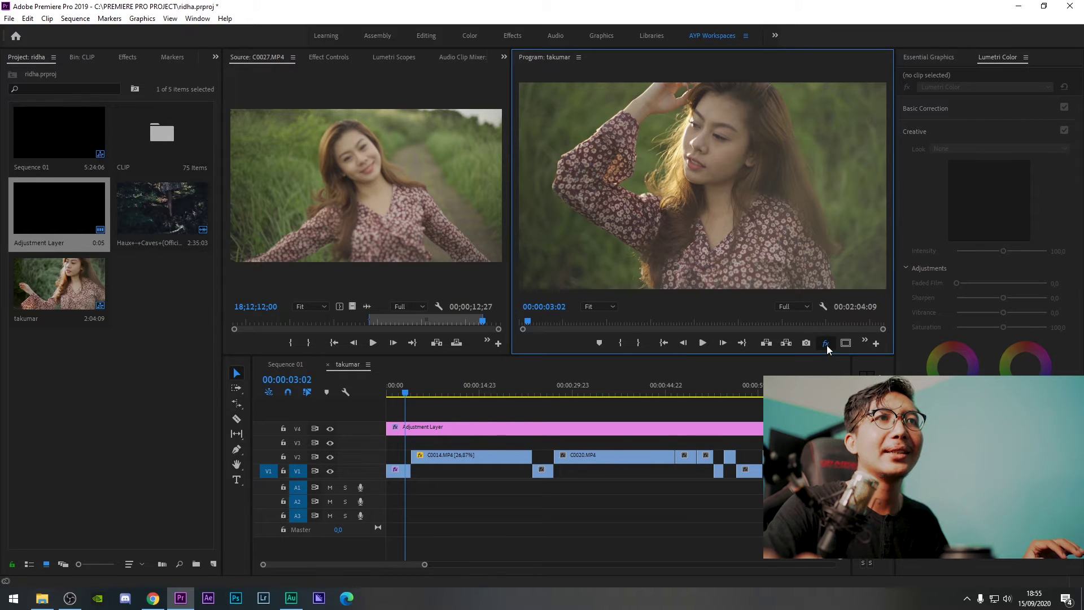
{"action": "left_click", "coordinate": [405, 473]}
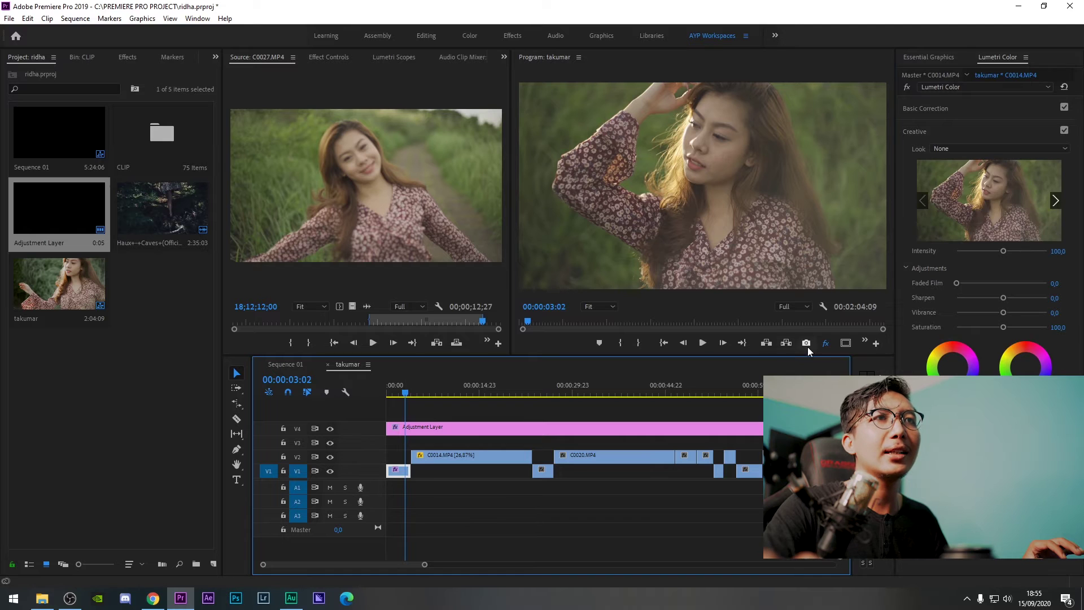
{"action": "left_click", "coordinate": [827, 343]}
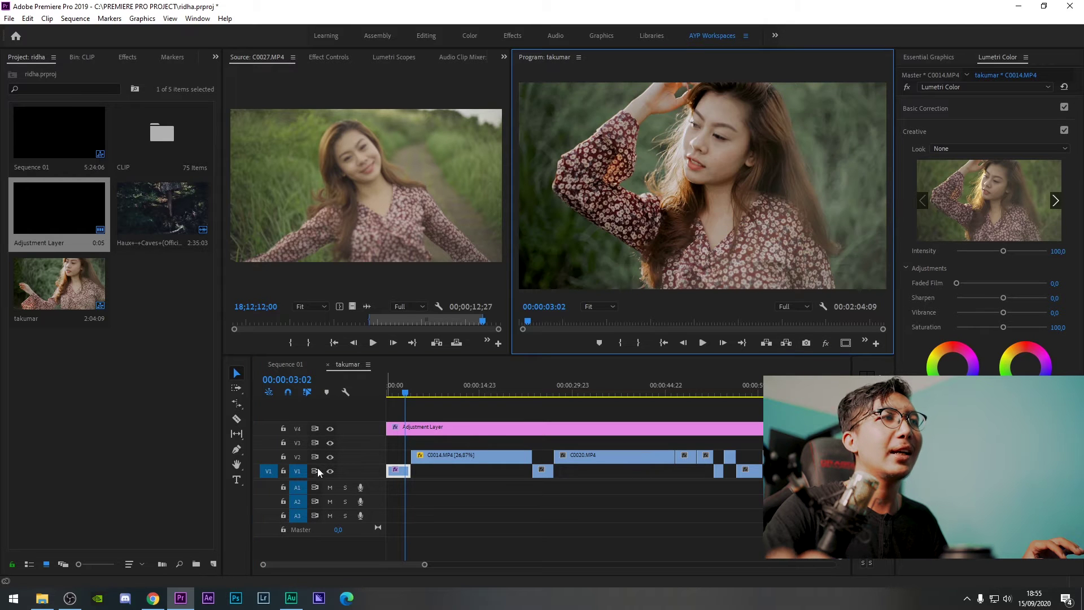
{"action": "left_click", "coordinate": [401, 428]}
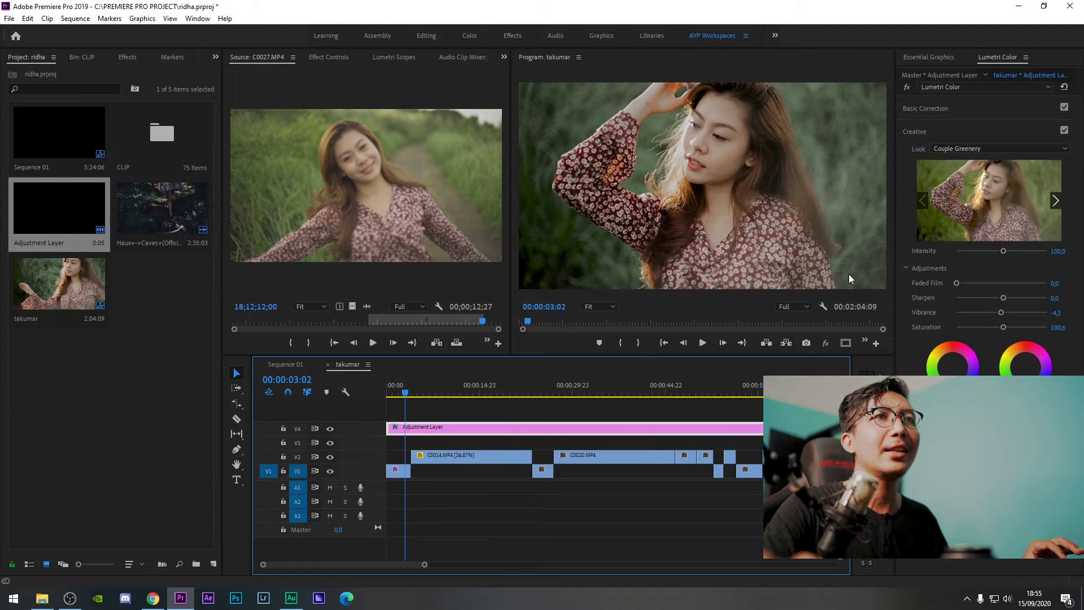
{"action": "left_click", "coordinate": [826, 342]}
{"action": "left_click", "coordinate": [826, 342]}
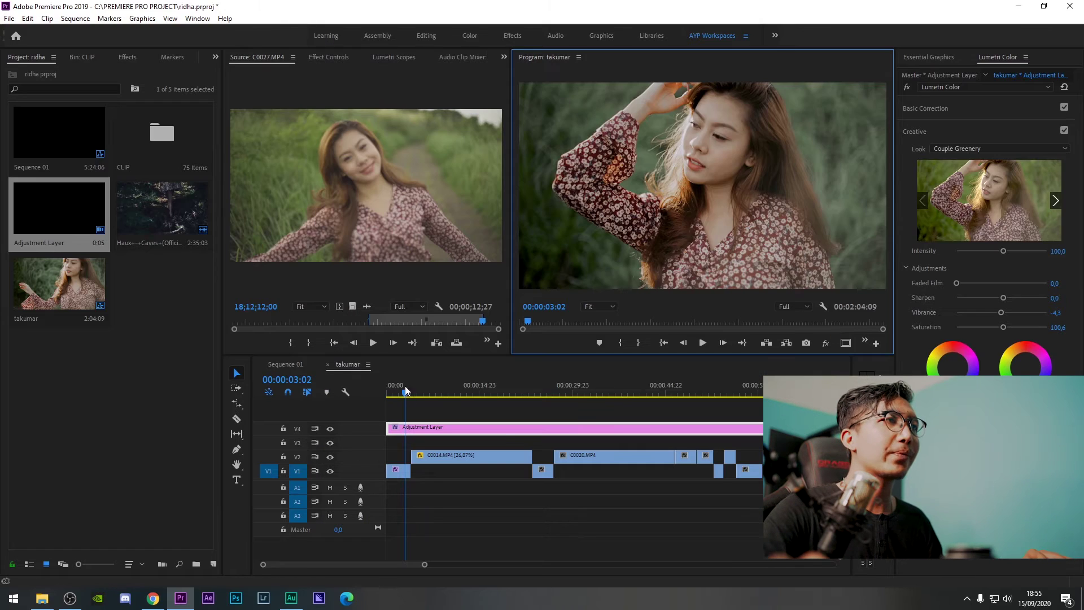
{"action": "left_click_drag", "start_coordinate": [405, 385], "coordinate": [351, 398]}
{"action": "key", "text": "space"}
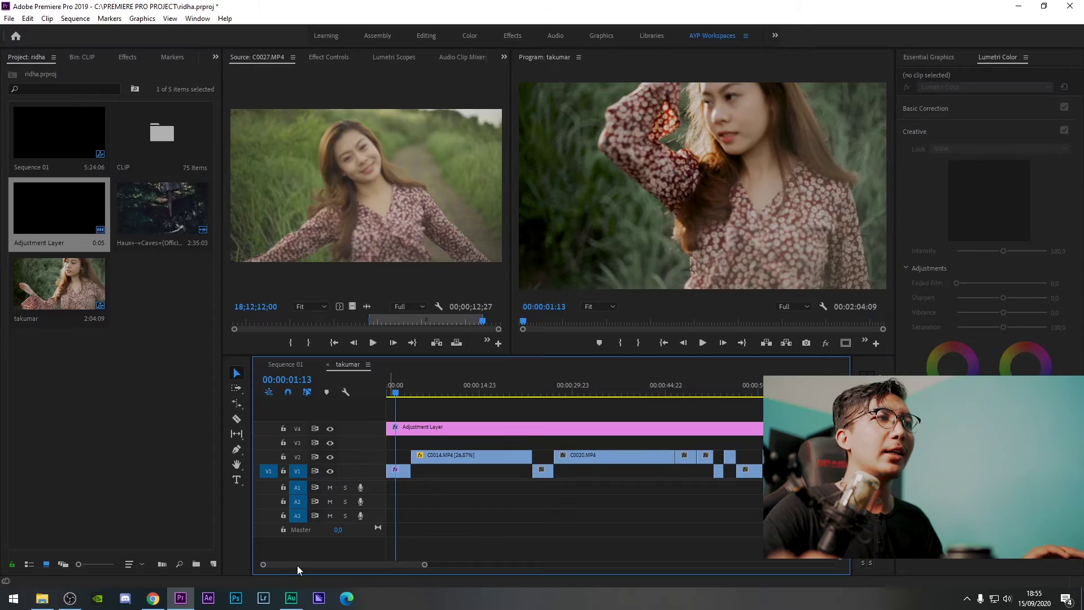
Shift the clips after the first V1 clip along the timeline to make room and slow that C0014 clip to 24,81% with Rate Stretch.
{"action": "left_click_drag", "start_coordinate": [424, 567], "coordinate": [477, 564]}
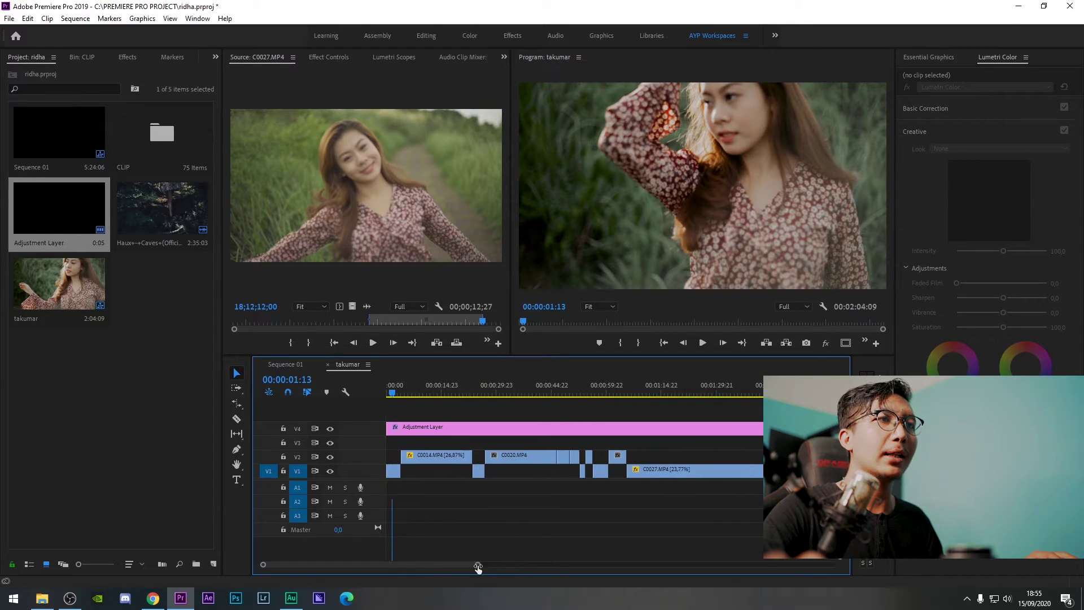
{"action": "left_click_drag", "start_coordinate": [623, 472], "coordinate": [740, 470]}
{"action": "left_click_drag", "start_coordinate": [632, 446], "coordinate": [557, 460]}
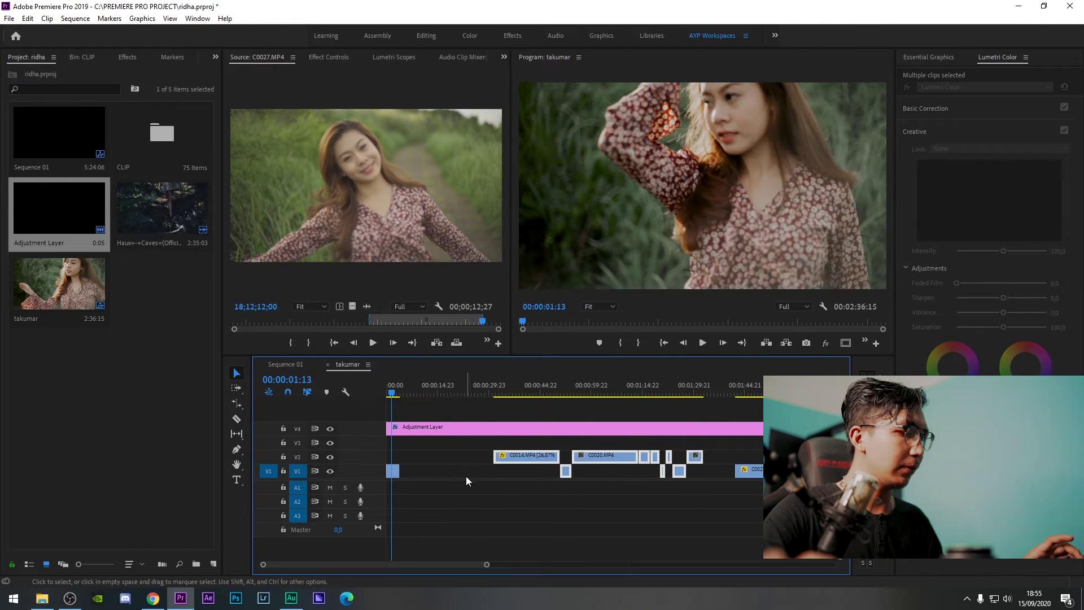
{"action": "key", "text": "r"}
{"action": "left_click_drag", "start_coordinate": [401, 471], "coordinate": [440, 471]}
{"action": "key", "text": "v"}
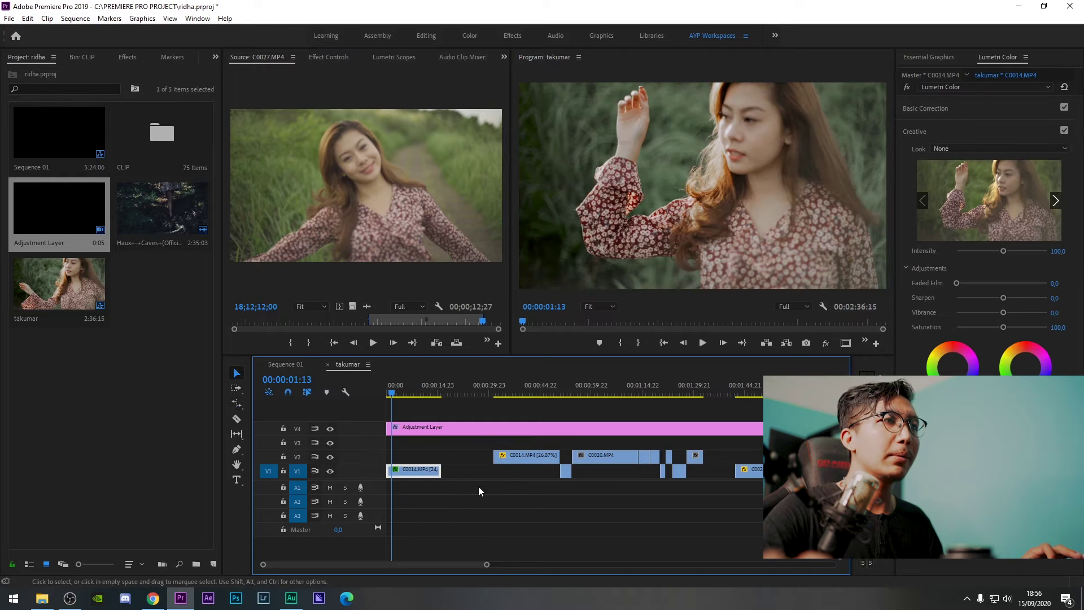
Move the V2 C0014 clip against the first clip's end, slow C0018 on V1 to 29,58% right behind it, and play it.
{"action": "left_click_drag", "start_coordinate": [521, 456], "coordinate": [468, 456]}
{"action": "key", "text": "r"}
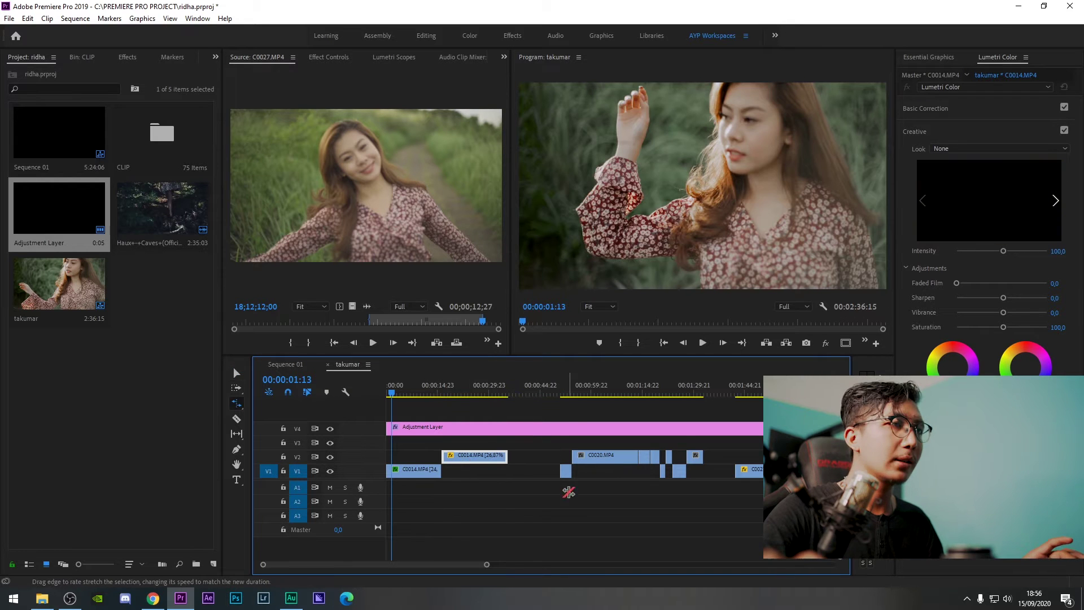
{"action": "left_click", "coordinate": [562, 470]}
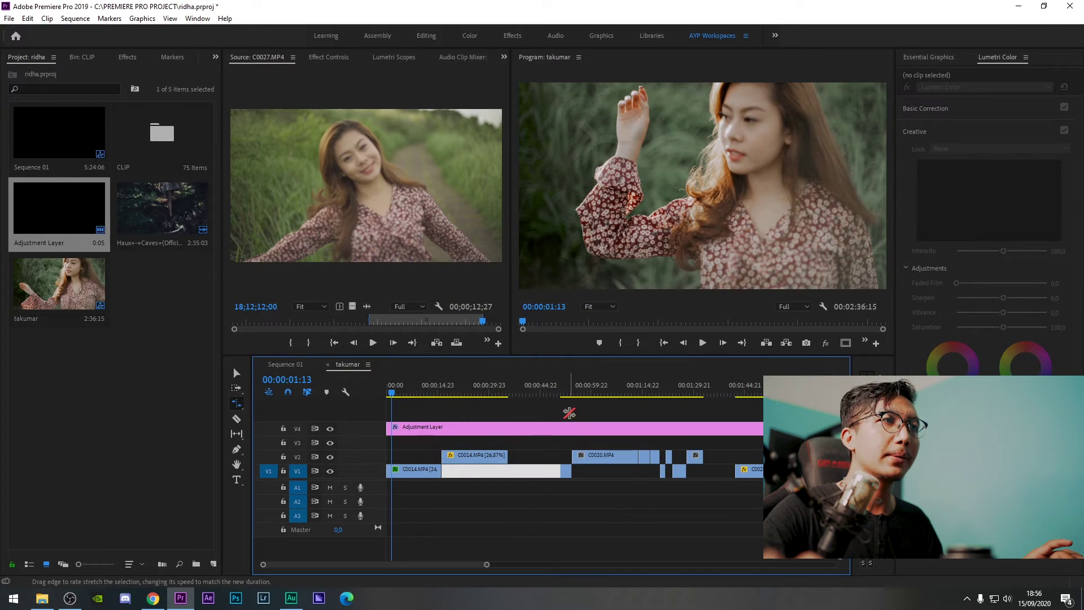
{"action": "left_click", "coordinate": [569, 389]}
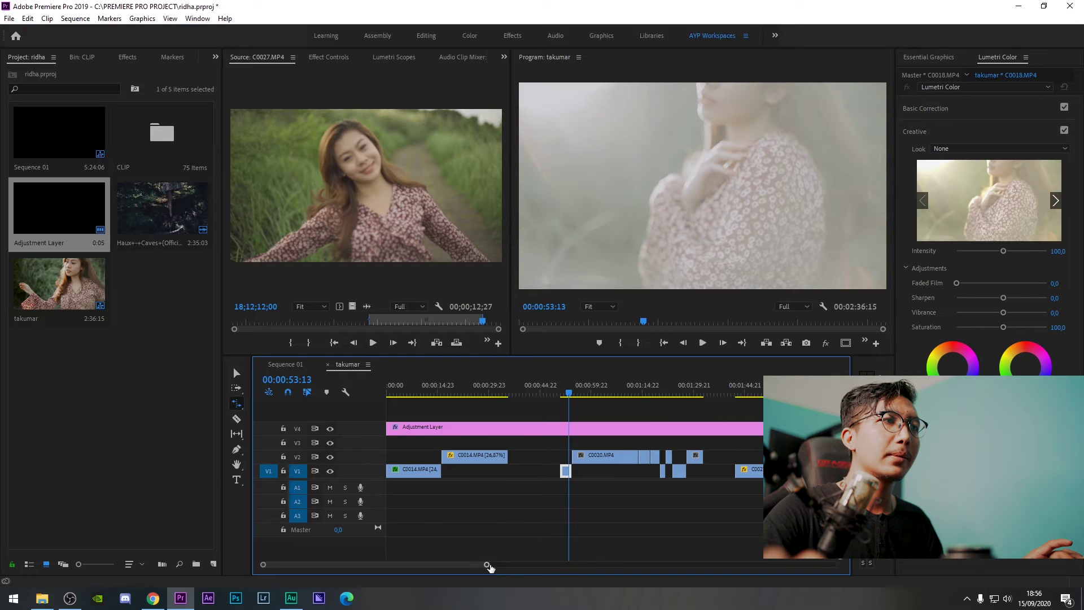
{"action": "key", "text": "="}
{"action": "left_click_drag", "start_coordinate": [601, 470], "coordinate": [558, 474]}
{"action": "key", "text": "v"}
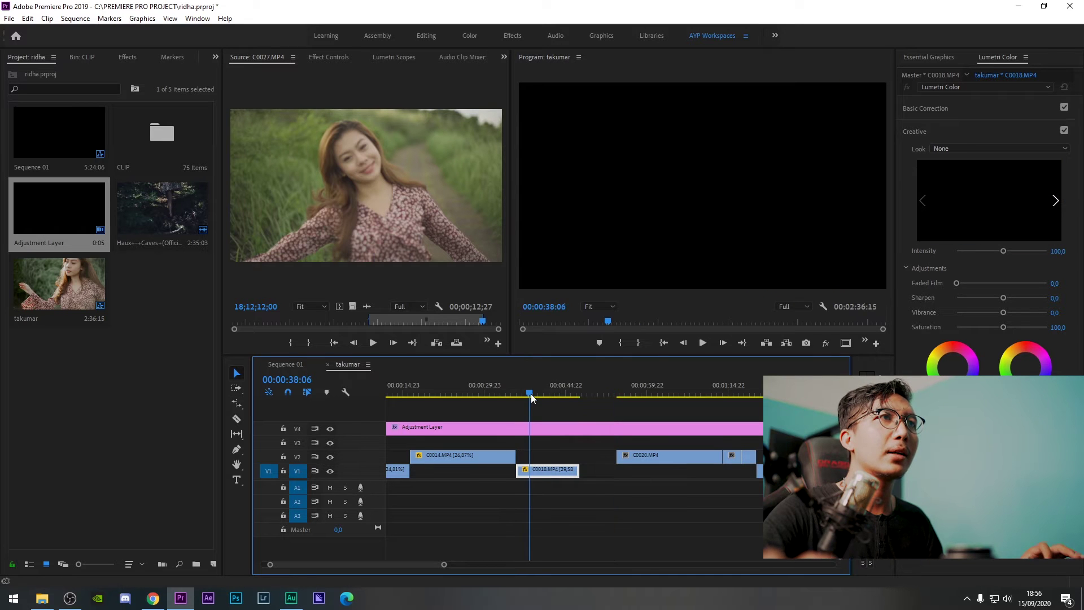
{"action": "key", "text": "space"}
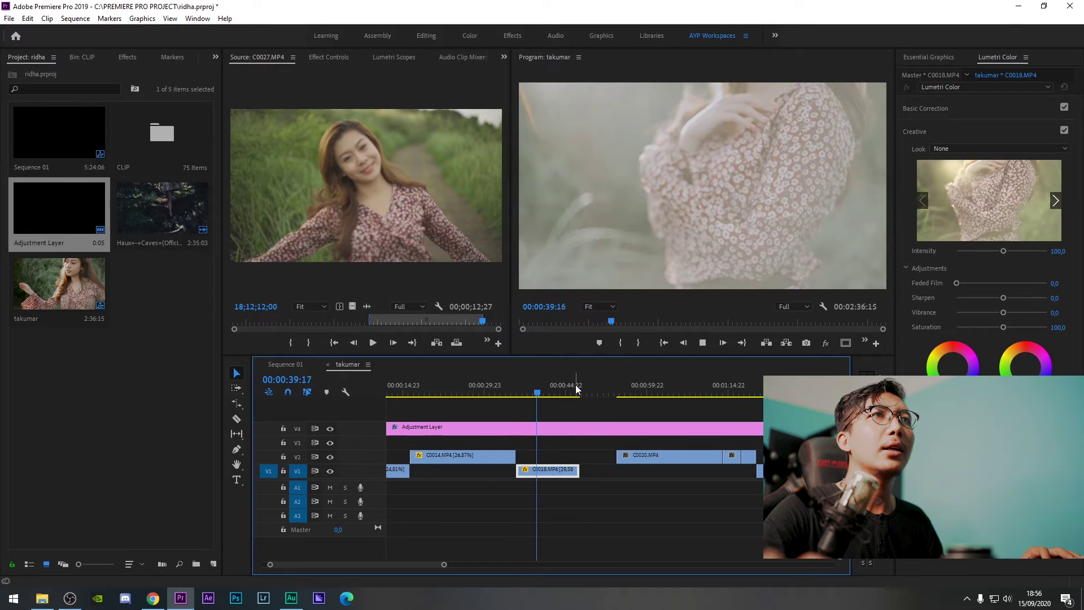
{"action": "key", "text": "space"}
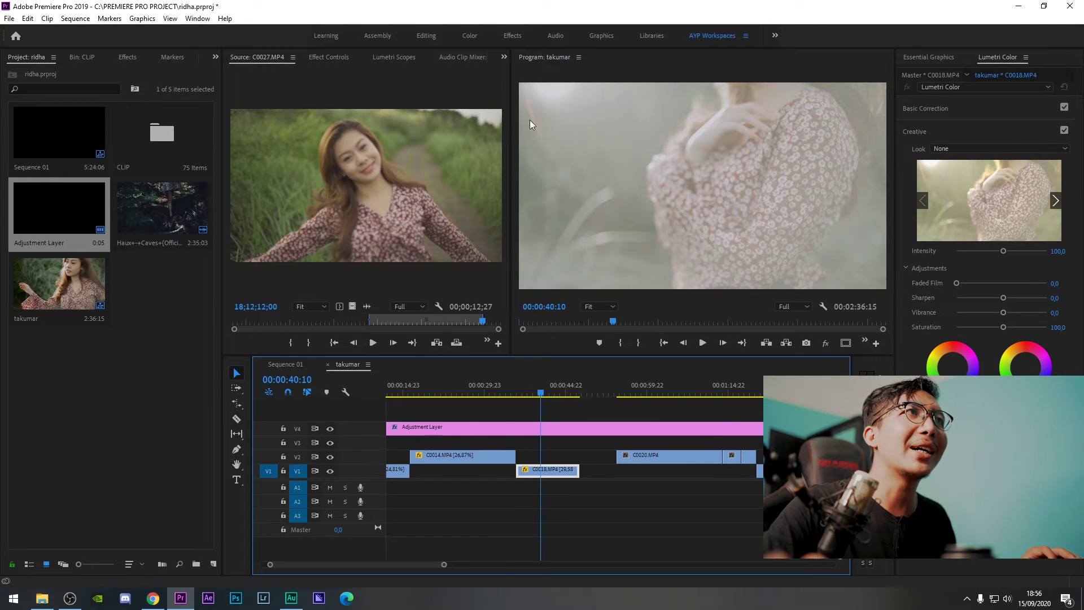
Move the C0020 clip on V2 back against the end of C0018.
{"action": "scroll", "coordinate": [648, 393], "scroll_direction": "down", "scroll_amount": 2}
{"action": "left_click", "coordinate": [557, 385]}
{"action": "left_click_drag", "start_coordinate": [577, 451], "coordinate": [533, 452]}
{"action": "left_click_drag", "start_coordinate": [502, 383], "coordinate": [541, 385]}
Play the section around C0017 and slow that V2 clip with Rate Stretch so it fills the gap after C0020.
{"action": "left_click", "coordinate": [651, 394]}
{"action": "key", "text": "space"}
{"action": "key", "text": "space"}
{"action": "key", "text": "r"}
{"action": "left_click", "coordinate": [644, 456]}
{"action": "left_click_drag", "start_coordinate": [644, 458], "coordinate": [601, 456]}
{"action": "key", "text": "v"}
Shift the clips after C0015 along the timeline, slow C0015 on V2 with Rate Stretch, and play it.
{"action": "left_click_drag", "start_coordinate": [724, 473], "coordinate": [573, 479]}
{"action": "left_click_drag", "start_coordinate": [668, 464], "coordinate": [747, 464]}
{"action": "key", "text": "r"}
{"action": "left_click_drag", "start_coordinate": [566, 456], "coordinate": [630, 456]}
{"action": "key", "text": "v"}
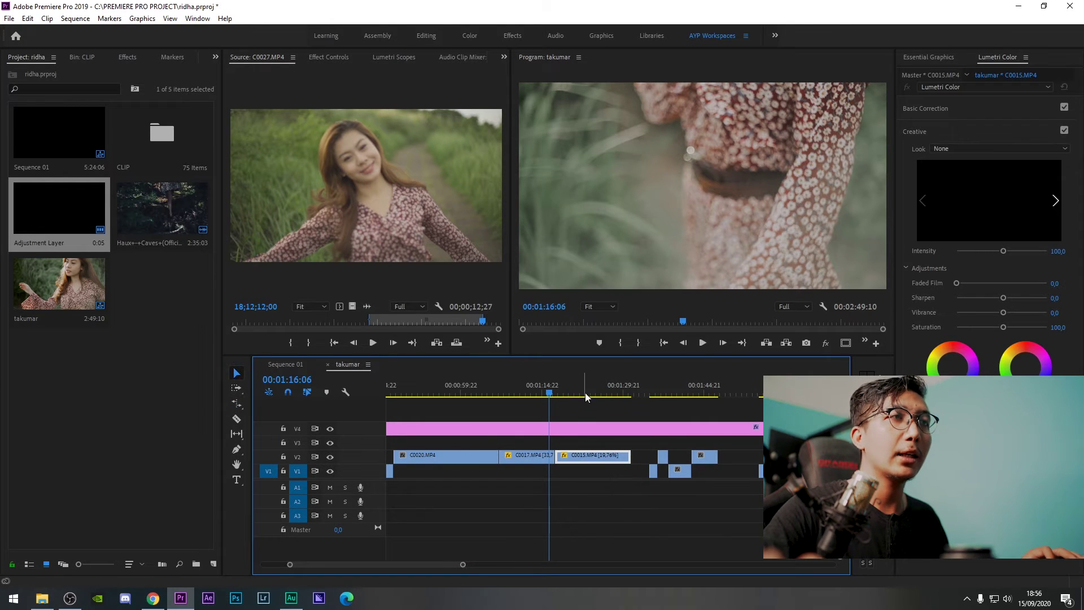
{"action": "left_click", "coordinate": [583, 384]}
{"action": "key", "text": "space"}
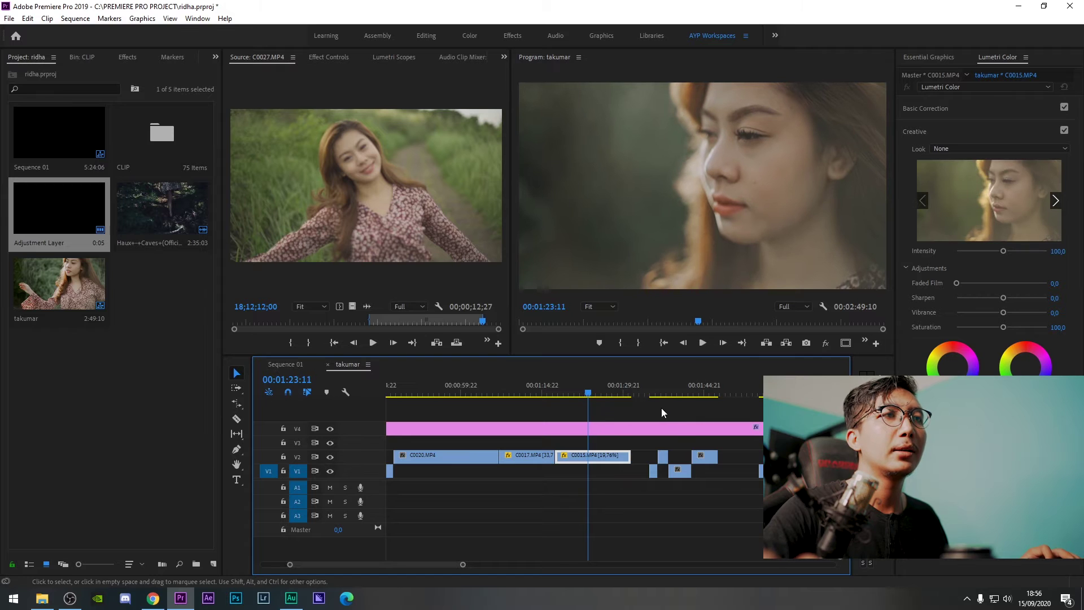
Make room behind C0064 on V1, slow it to 24,84% with Rate Stretch and place it directly after C0015.
{"action": "mouse_move", "coordinate": [700, 456]}
{"action": "left_mouse_down"}
{"action": "mouse_move", "coordinate": [712, 461]}
{"action": "mouse_move", "coordinate": [665, 472]}
{"action": "mouse_move", "coordinate": [719, 465]}
{"action": "left_mouse_up"}
{"action": "key", "text": "r"}
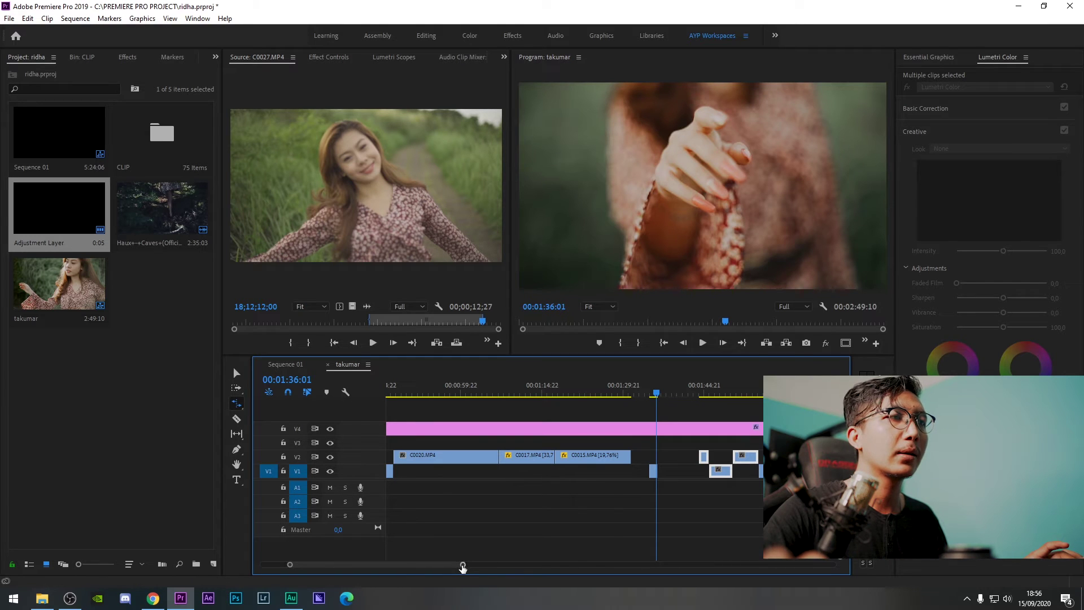
{"action": "scroll", "coordinate": [674, 529], "scroll_direction": "up", "scroll_amount": 5}
{"action": "left_click_drag", "start_coordinate": [616, 472], "coordinate": [728, 472]}
{"action": "key", "text": "v"}
{"action": "left_click_drag", "start_coordinate": [655, 473], "coordinate": [582, 482]}
{"action": "scroll", "coordinate": [717, 477], "scroll_direction": "down", "scroll_amount": 2}
Slow C0068 on V2 to 26,26% and the C0070 clip on V1 to 51,24% with Rate Stretch.
{"action": "mouse_move", "coordinate": [709, 457]}
{"action": "left_mouse_down"}
{"action": "mouse_move", "coordinate": [580, 458]}
{"action": "mouse_move", "coordinate": [718, 456]}
{"action": "left_mouse_up"}
{"action": "key", "text": "r"}
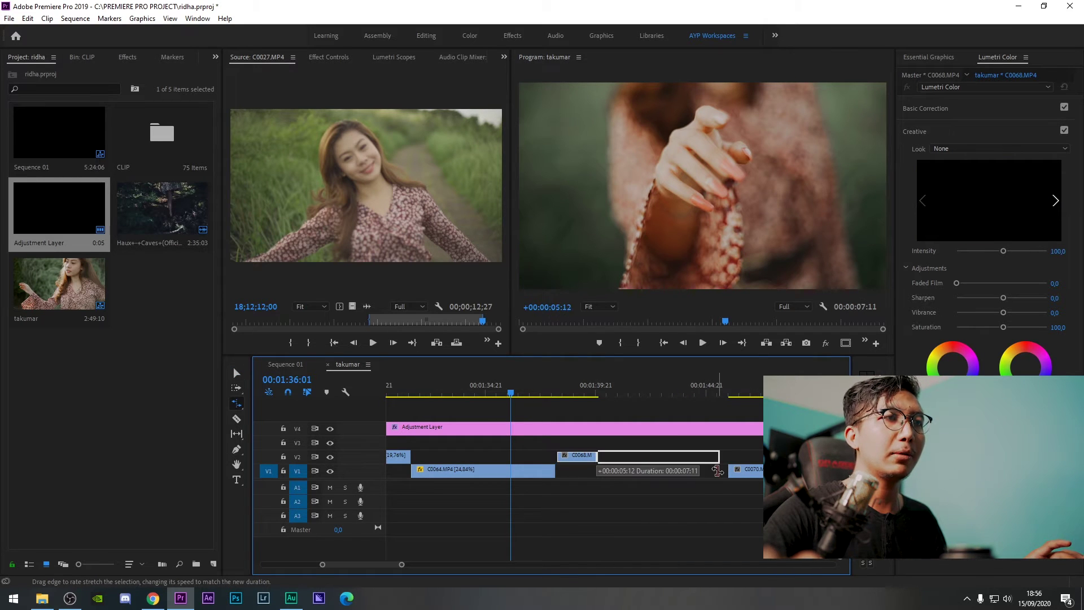
{"action": "scroll", "coordinate": [668, 493], "scroll_direction": "down", "scroll_amount": 2}
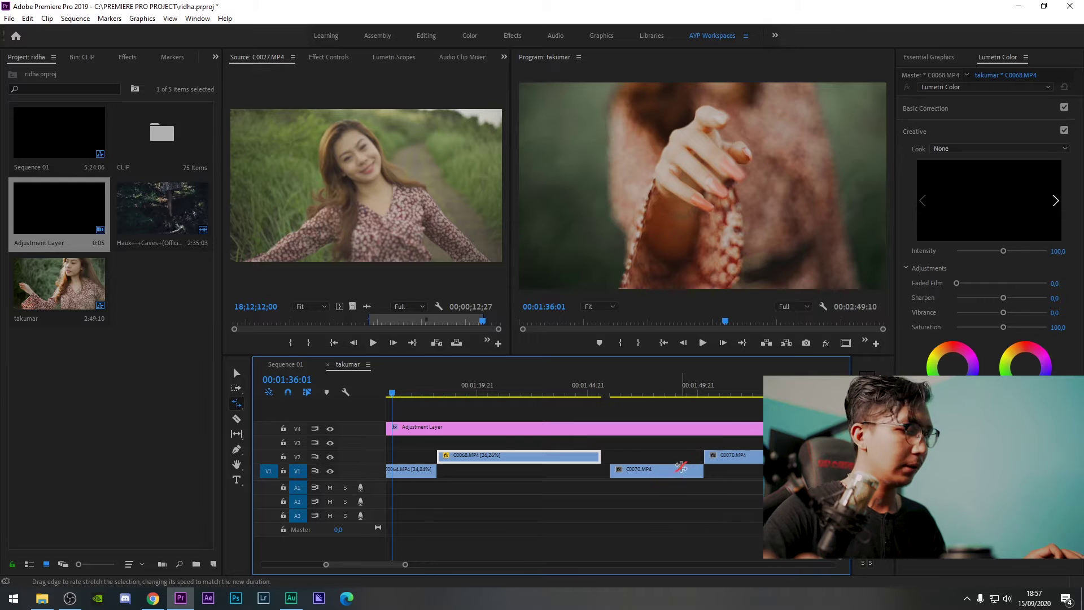
{"action": "left_click", "coordinate": [615, 472]}
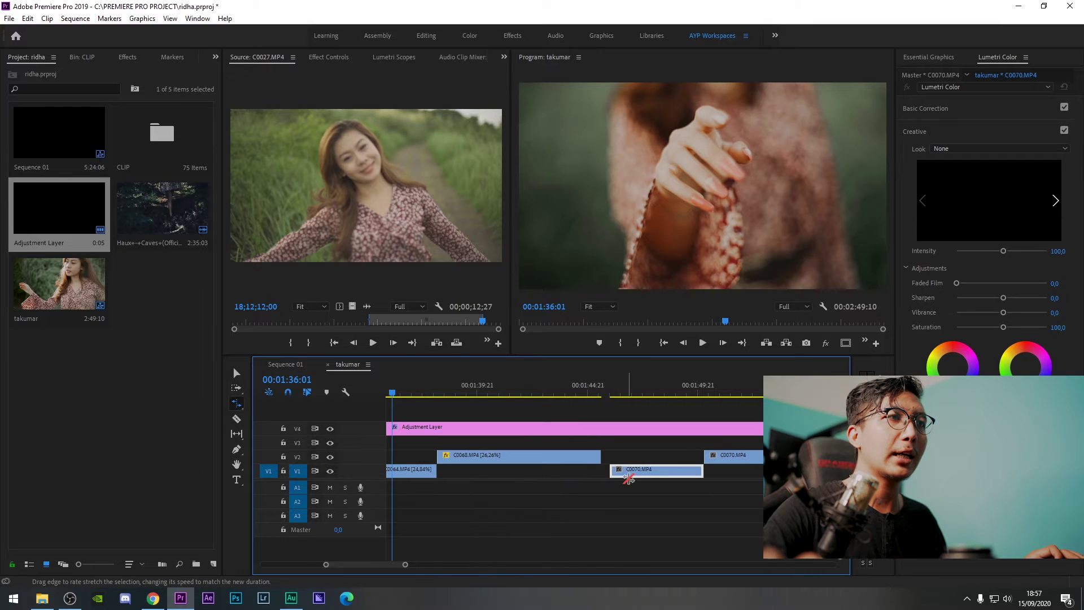
{"action": "left_click_drag", "start_coordinate": [611, 472], "coordinate": [515, 472]}
{"action": "key", "text": "v"}
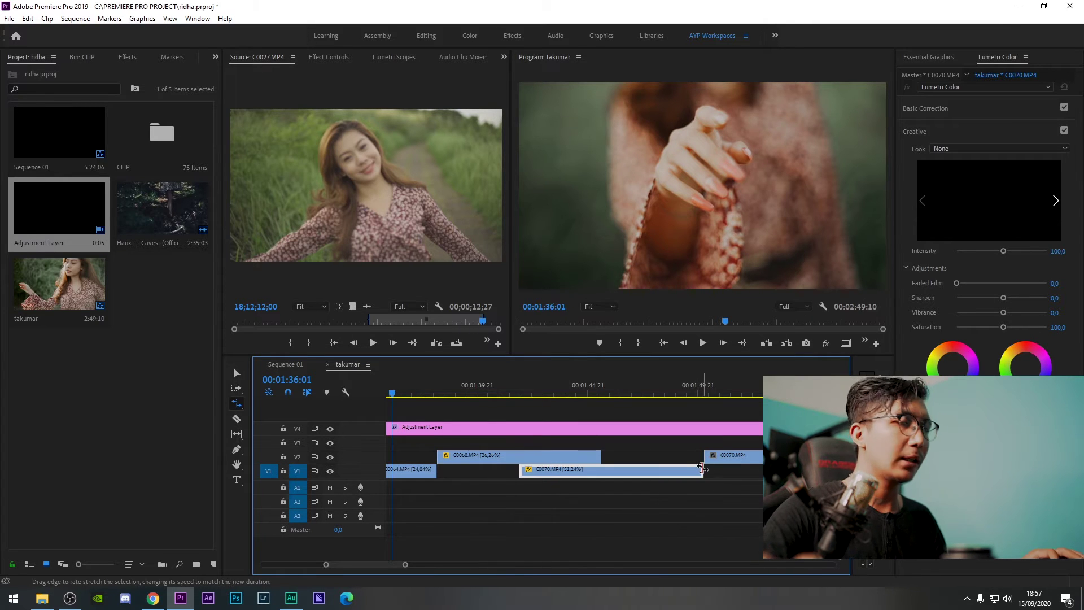
Move C0027 on V1 further along the timeline and slow the C0070 clip on V2 to 45,35% with Rate Stretch.
{"action": "scroll", "coordinate": [665, 514], "scroll_direction": "down", "scroll_amount": 4}
{"action": "left_click_drag", "start_coordinate": [651, 473], "coordinate": [806, 473]}
{"action": "key", "text": "r"}
{"action": "left_click", "coordinate": [584, 456]}
{"action": "left_click_drag", "start_coordinate": [608, 457], "coordinate": [717, 456]}
{"action": "scroll", "coordinate": [621, 479], "scroll_direction": "up", "scroll_amount": 6}
{"action": "key", "text": "v"}
{"action": "scroll", "coordinate": [674, 509], "scroll_direction": "down", "scroll_amount": 6}
{"action": "left_click_drag", "start_coordinate": [602, 459], "coordinate": [649, 463]}
{"action": "scroll", "coordinate": [636, 496], "scroll_direction": "down", "scroll_amount": 6}
{"action": "scroll", "coordinate": [564, 440], "scroll_direction": "up", "scroll_amount": 6}
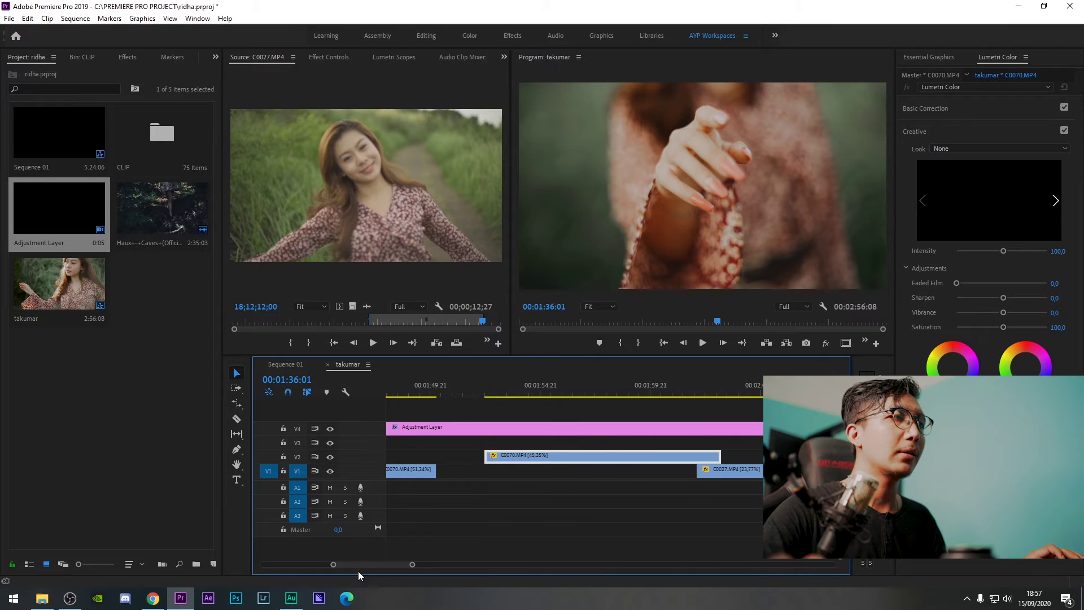
Set the V2 C0014 clip's contrast to 29,2, highlights to 6,8, shadows to 21,7 and blacks to -50,3 in Basic Correction.
{"action": "left_click_drag", "start_coordinate": [352, 565], "coordinate": [222, 561]}
{"action": "scroll", "coordinate": [517, 507], "scroll_direction": "up", "scroll_amount": 2}
{"action": "left_click", "coordinate": [607, 389]}
{"action": "left_click", "coordinate": [625, 456]}
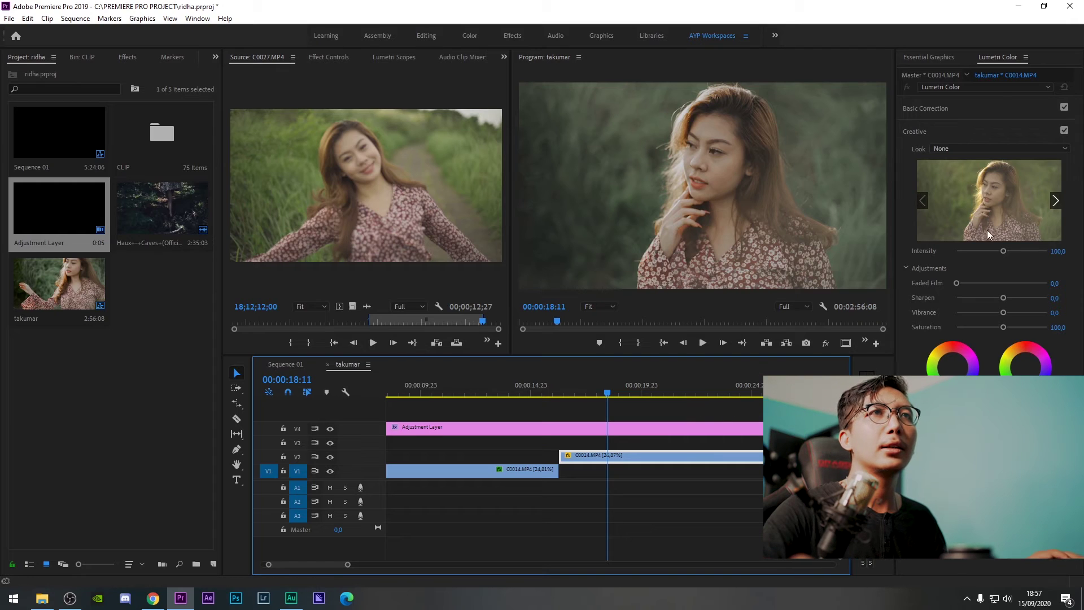
{"action": "left_click", "coordinate": [992, 113]}
{"action": "left_click_drag", "start_coordinate": [1004, 279], "coordinate": [979, 308]}
{"action": "mouse_move", "coordinate": [1003, 264]}
{"action": "left_mouse_down"}
{"action": "mouse_move", "coordinate": [991, 264]}
{"action": "mouse_move", "coordinate": [1014, 250]}
{"action": "left_mouse_up"}
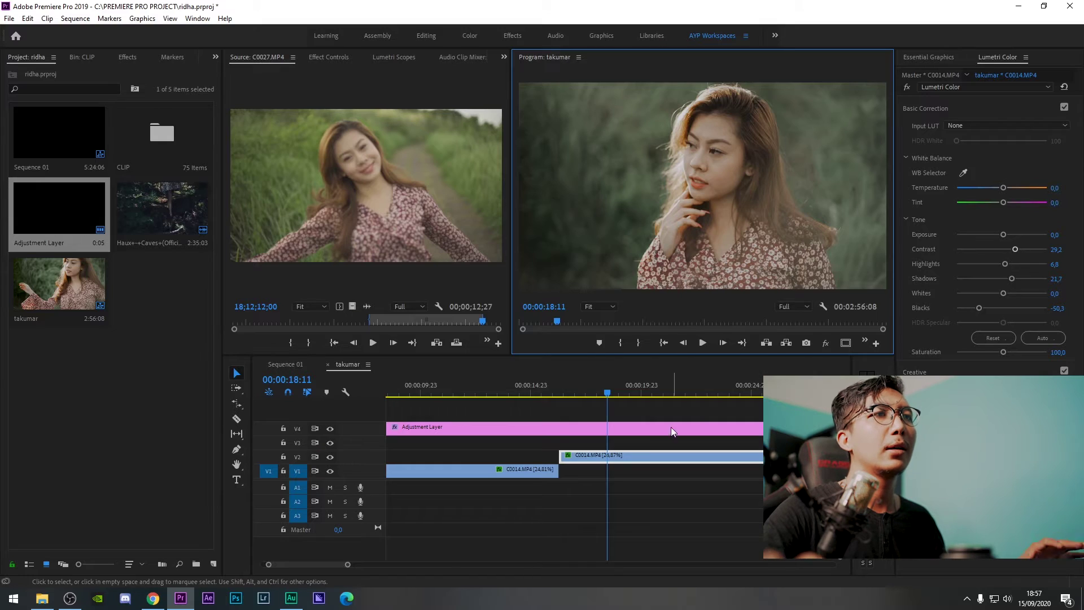
Set the C0018 clip's contrast to 78,9, highlights to -98,8, shadows to -47,8, whites to -10,6 and blacks to -61,5.
{"action": "scroll", "coordinate": [697, 466], "scroll_direction": "down", "scroll_amount": 3}
{"action": "scroll", "coordinate": [702, 467], "scroll_direction": "down", "scroll_amount": 8}
{"action": "left_click", "coordinate": [685, 389]}
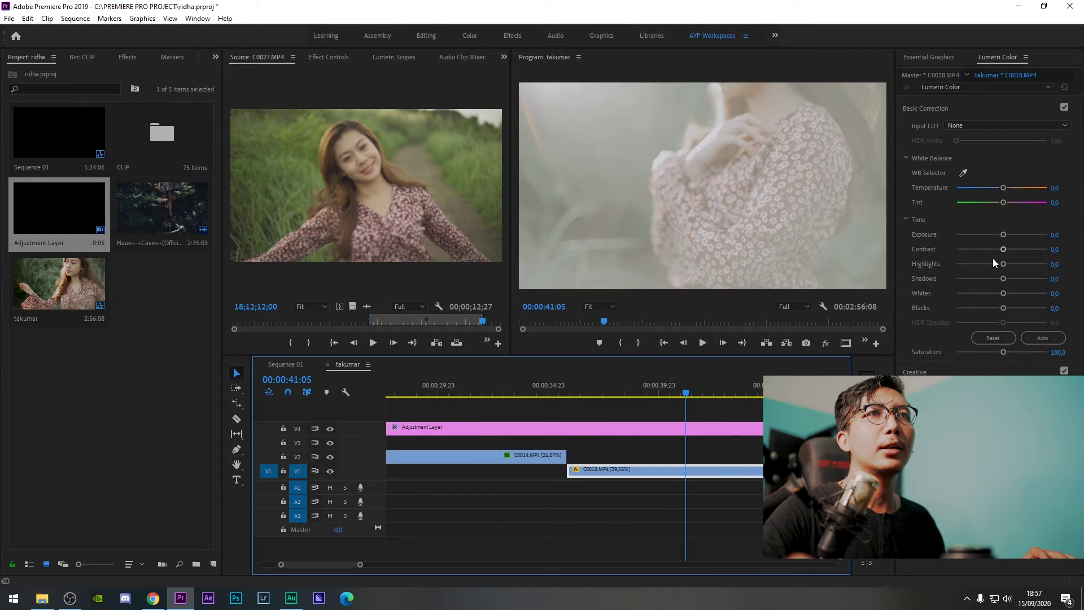
{"action": "left_click_drag", "start_coordinate": [1004, 251], "coordinate": [996, 296]}
Select the C0020 clip at 00:00:55:15 and set its contrast to 20,5, highlights to -42,9 and shadows to -15,5.
{"action": "scroll", "coordinate": [702, 488], "scroll_direction": "down", "scroll_amount": 5}
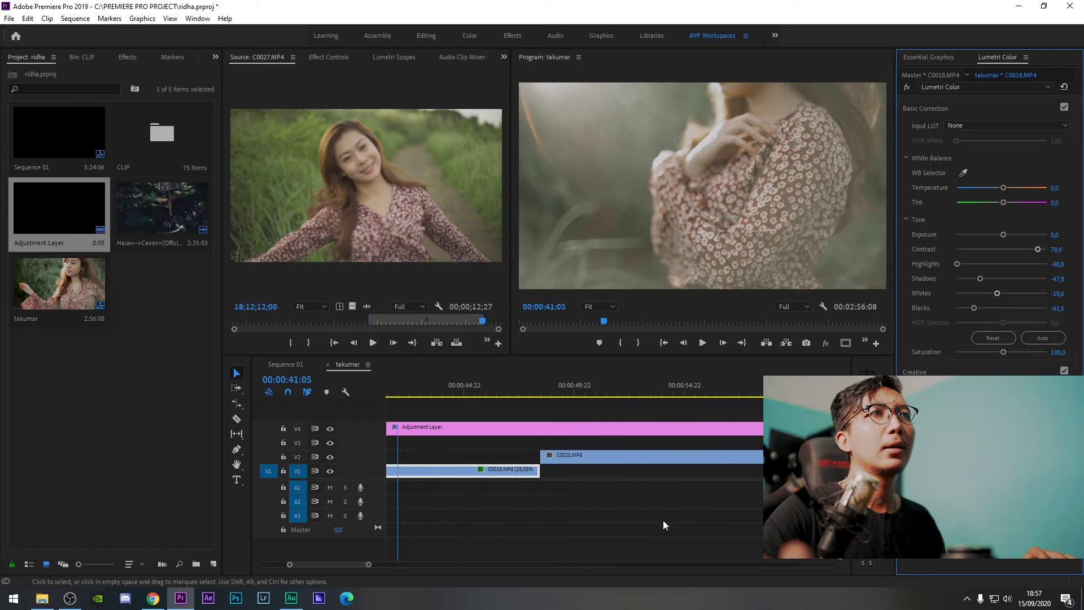
{"action": "left_click", "coordinate": [696, 350]}
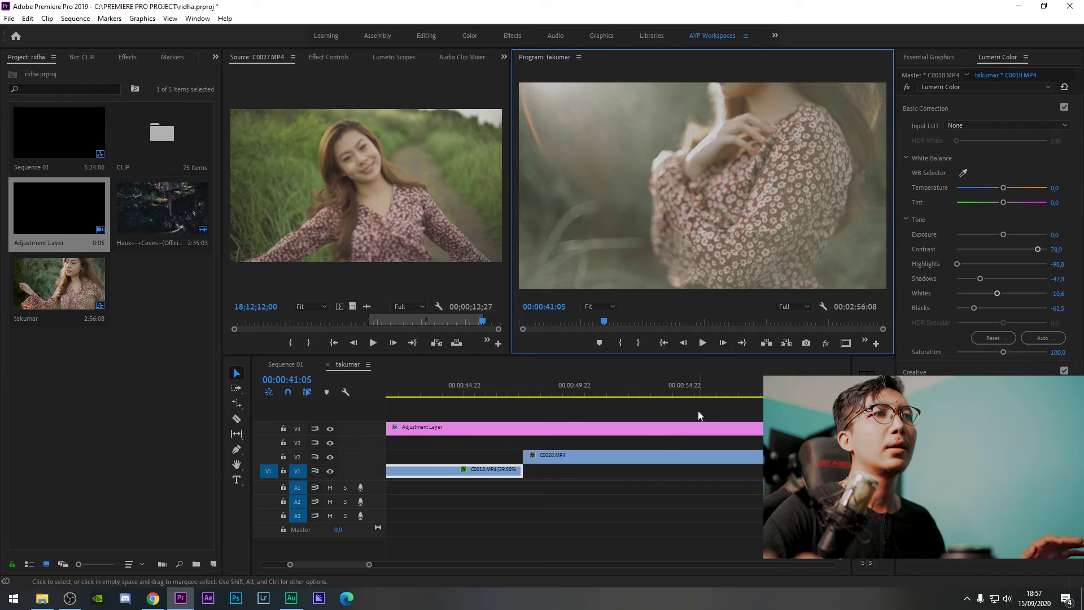
{"action": "scroll", "coordinate": [698, 411], "scroll_direction": "down", "scroll_amount": 3}
{"action": "left_click_drag", "start_coordinate": [607, 389], "coordinate": [582, 389]}
{"action": "left_click", "coordinate": [604, 454]}
{"action": "mouse_move", "coordinate": [1002, 260]}
{"action": "left_mouse_down"}
{"action": "mouse_move", "coordinate": [956, 259]}
{"action": "mouse_move", "coordinate": [997, 261]}
{"action": "left_mouse_up"}
{"action": "double_click", "coordinate": [998, 261]}
{"action": "left_click_drag", "start_coordinate": [1003, 249], "coordinate": [1045, 249]}
{"action": "left_click_drag", "start_coordinate": [1003, 278], "coordinate": [983, 264]}
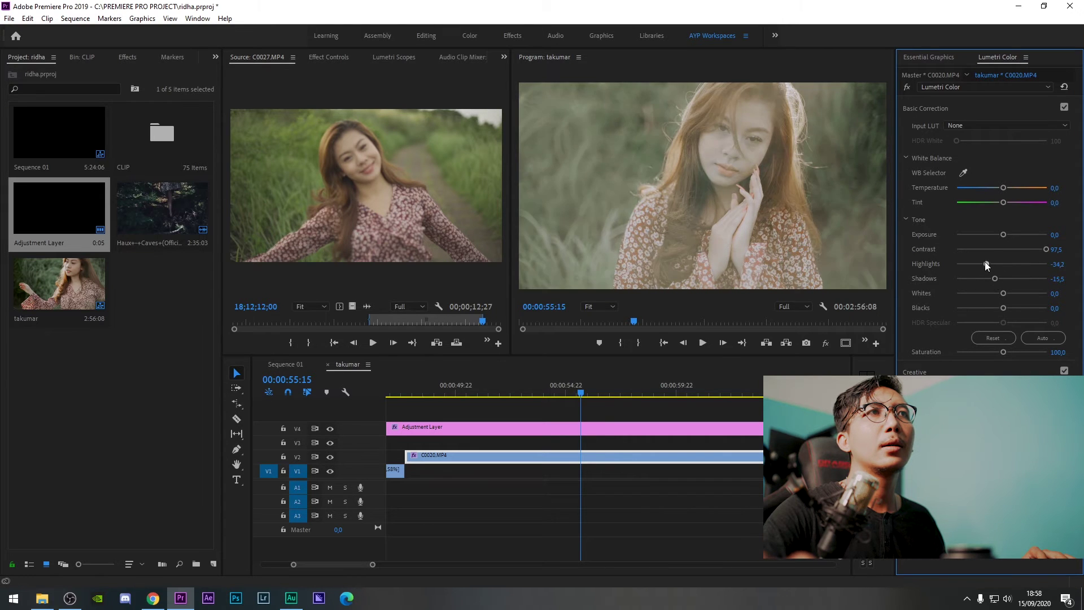
{"action": "left_click_drag", "start_coordinate": [1045, 249], "coordinate": [1008, 251]}
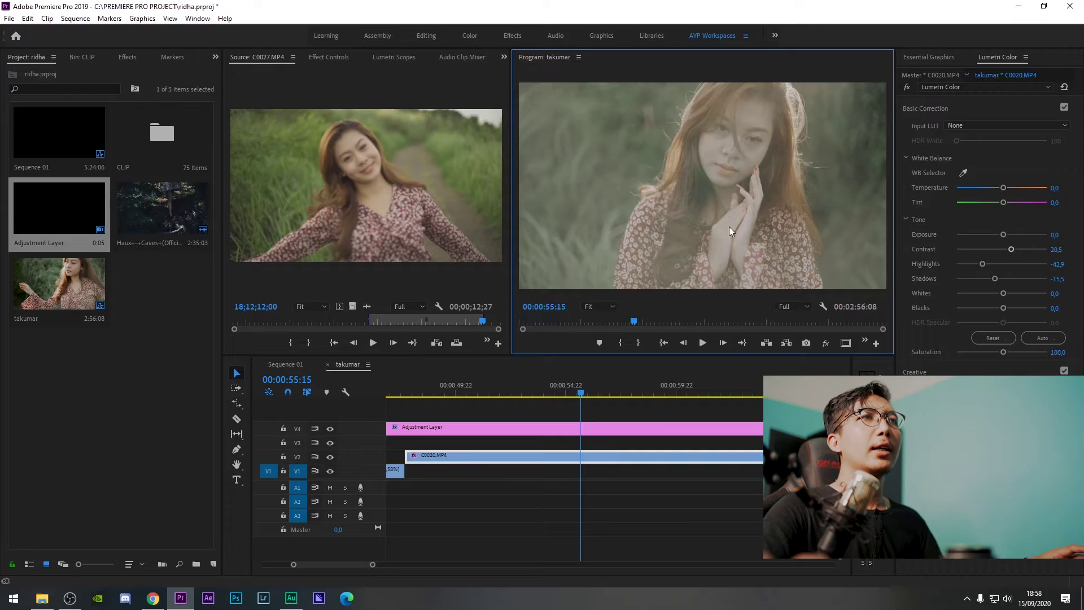
Examine the C0020 frame at full screen and compare it with and without effects.
{"action": "left_click", "coordinate": [720, 211]}
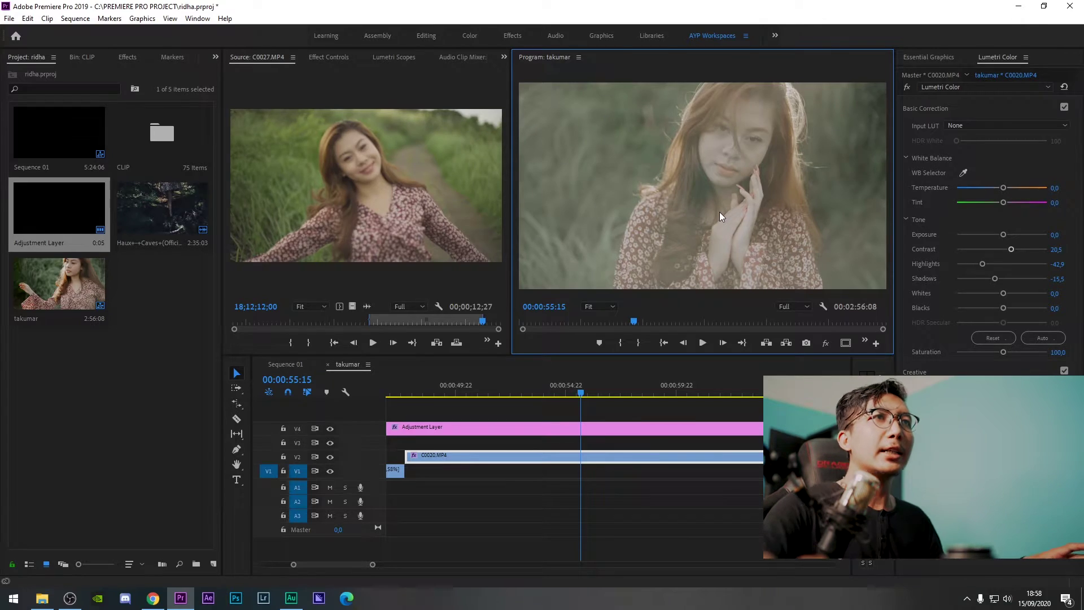
{"action": "key", "text": "ctrl+grave"}
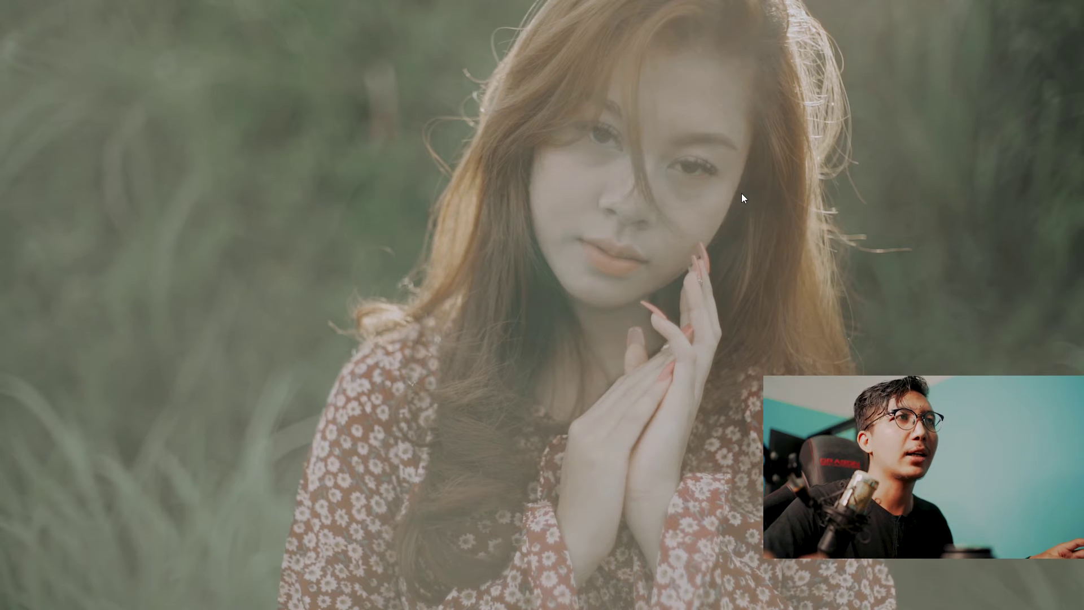
{"action": "key", "text": "ctrl+grave"}
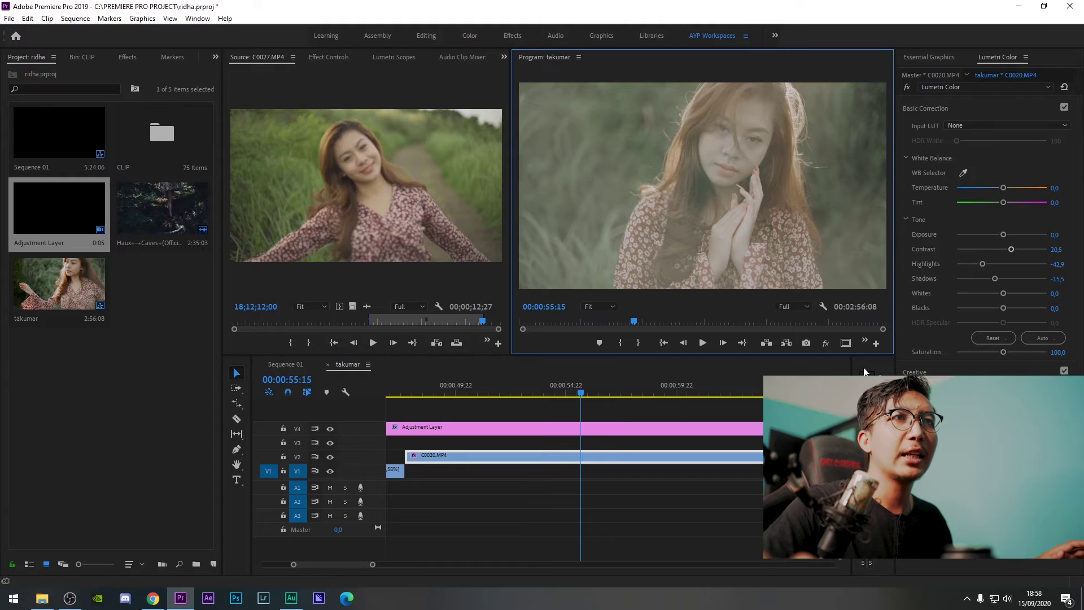
{"action": "left_click", "coordinate": [826, 343]}
{"action": "left_click", "coordinate": [825, 343]}
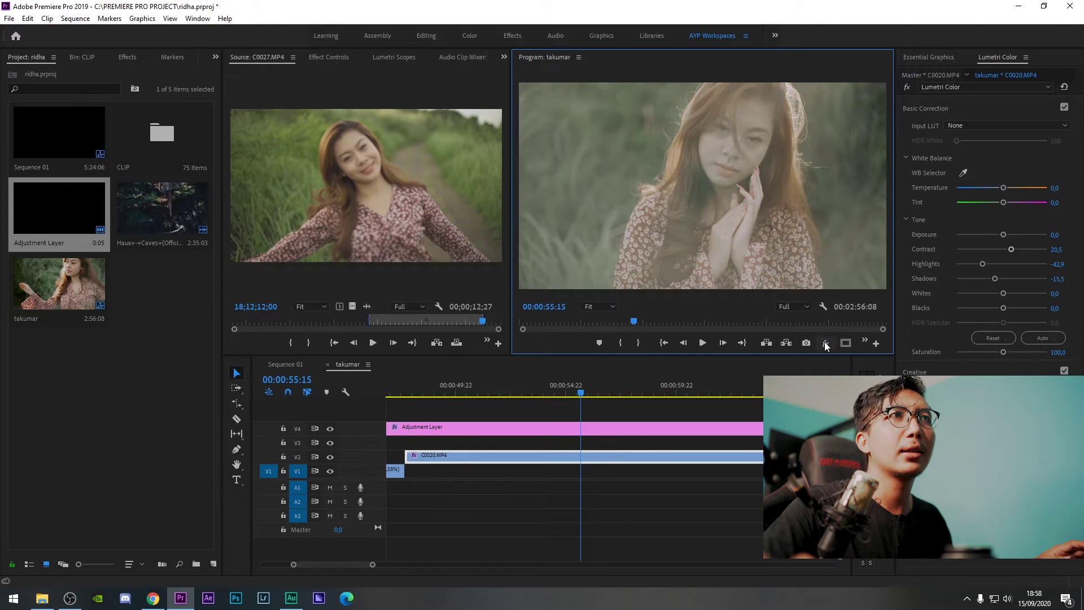
{"action": "key", "text": "ctrl+grave"}
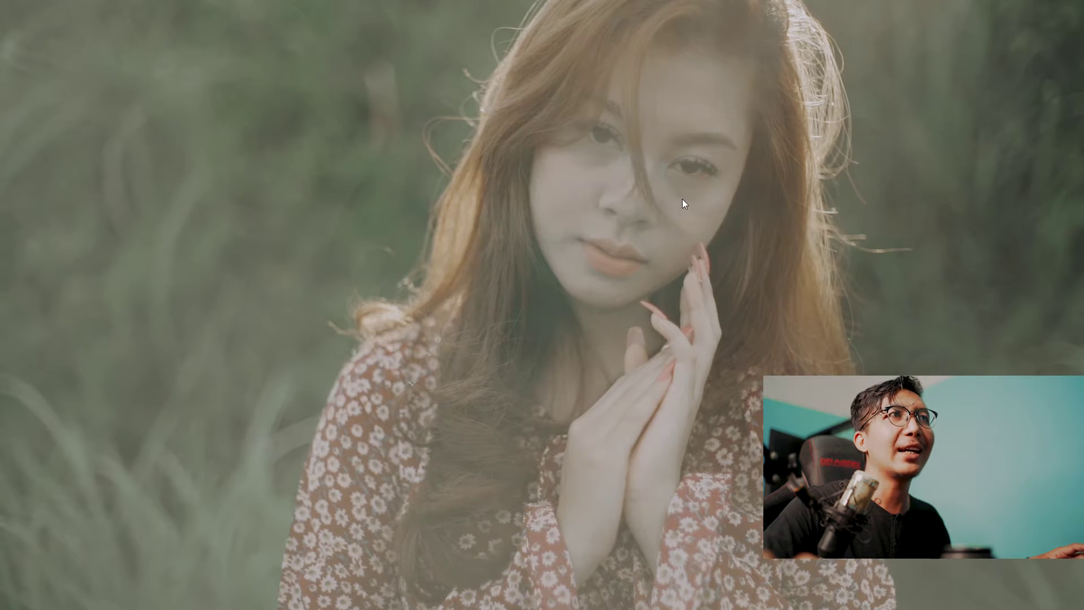
{"action": "key", "text": "ctrl+grave"}
Set the C0020 clip's contrast to 25,5, highlights to -36,6, shadows to -42,9, whites to 1,9 and blacks to -59,0.
{"action": "left_click_drag", "start_coordinate": [1011, 249], "coordinate": [1002, 293]}
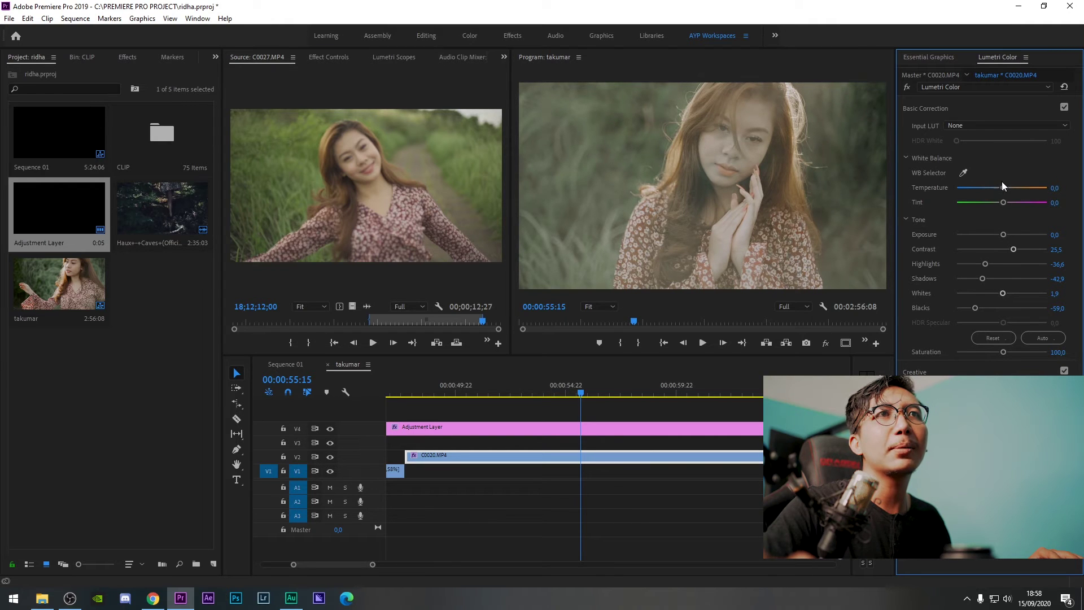
Try a temperature of -100,0 on the C0020 clip and view the frame at full screen.
{"action": "left_click_drag", "start_coordinate": [1003, 186], "coordinate": [921, 189]}
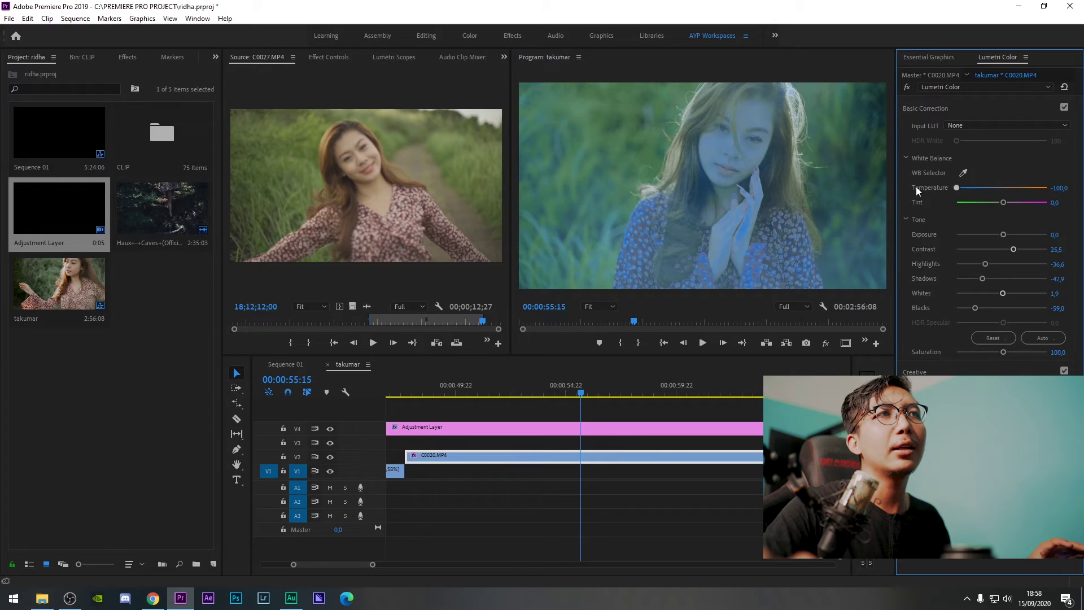
{"action": "key", "text": "ctrl+grave"}
{"action": "key", "text": "ctrl+grave"}
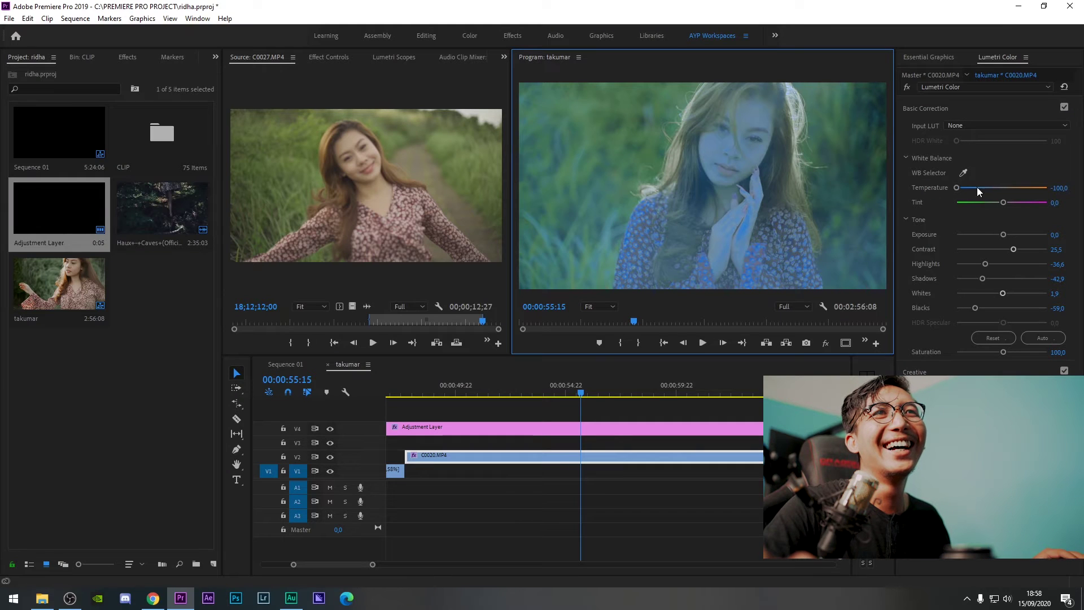
Warm the C0020 clip's temperature to 14,3, checking the frame at full screen.
{"action": "left_click_drag", "start_coordinate": [956, 185], "coordinate": [1008, 194]}
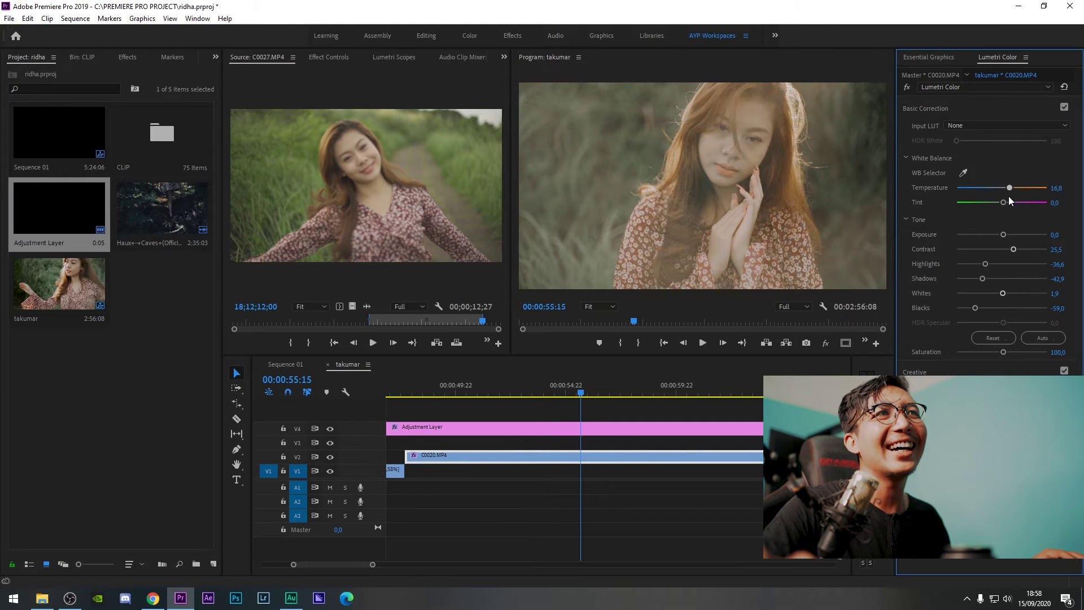
{"action": "key", "text": "ctrl+grave"}
{"action": "key", "text": "ctrl+grave"}
{"action": "key", "text": "ctrl+grave"}
{"action": "key", "text": "ctrl+grave"}
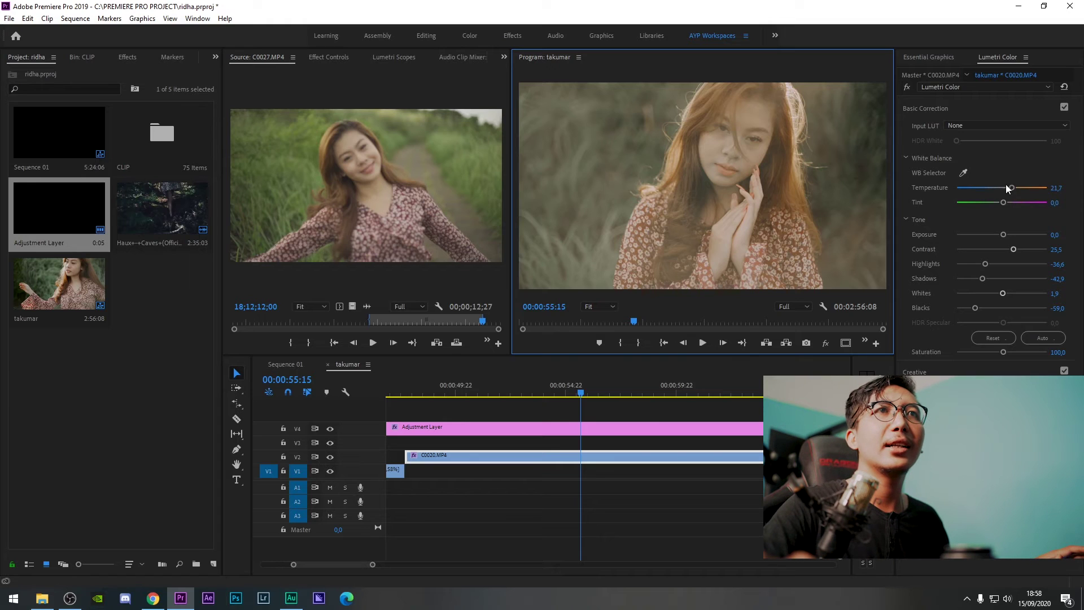
{"action": "left_click_drag", "start_coordinate": [1006, 185], "coordinate": [1008, 187]}
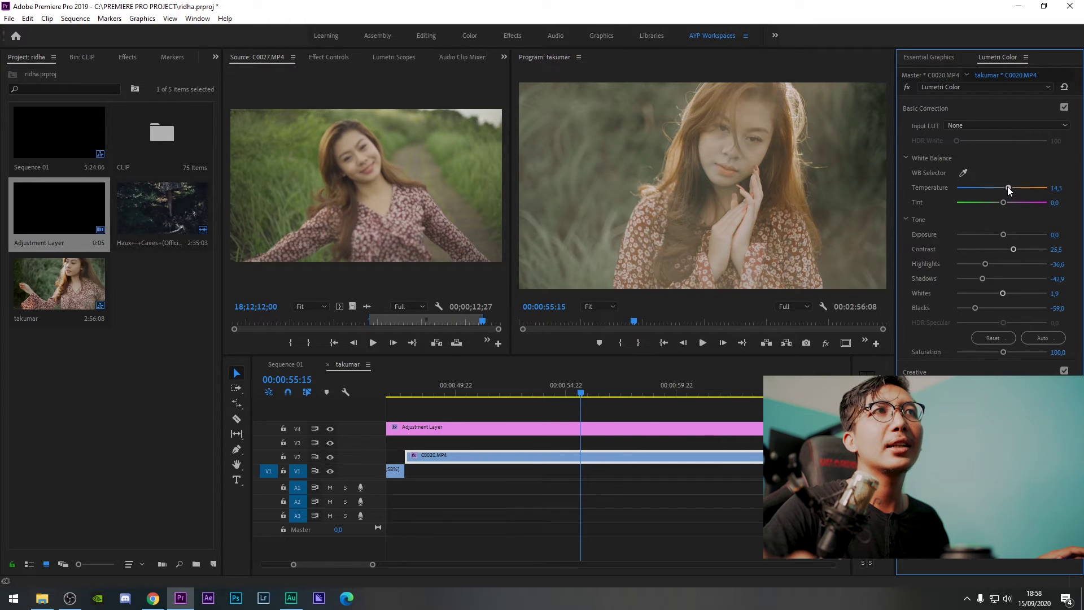
Skim the takumar sequence from the C0018 clip to C0017, and play part of the C0020 clip to review its grade.
{"action": "scroll", "coordinate": [402, 400], "scroll_direction": "up", "scroll_amount": 3}
{"action": "left_click", "coordinate": [443, 389]}
{"action": "scroll", "coordinate": [558, 396], "scroll_direction": "down", "scroll_amount": 5}
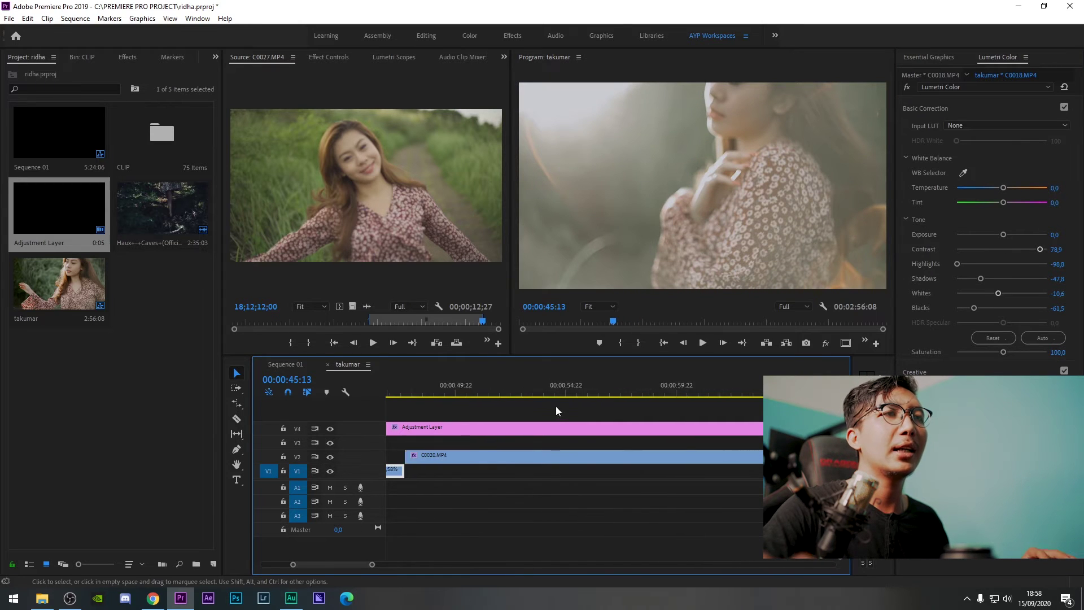
{"action": "scroll", "coordinate": [564, 412], "scroll_direction": "down", "scroll_amount": 1}
{"action": "left_click", "coordinate": [664, 390]}
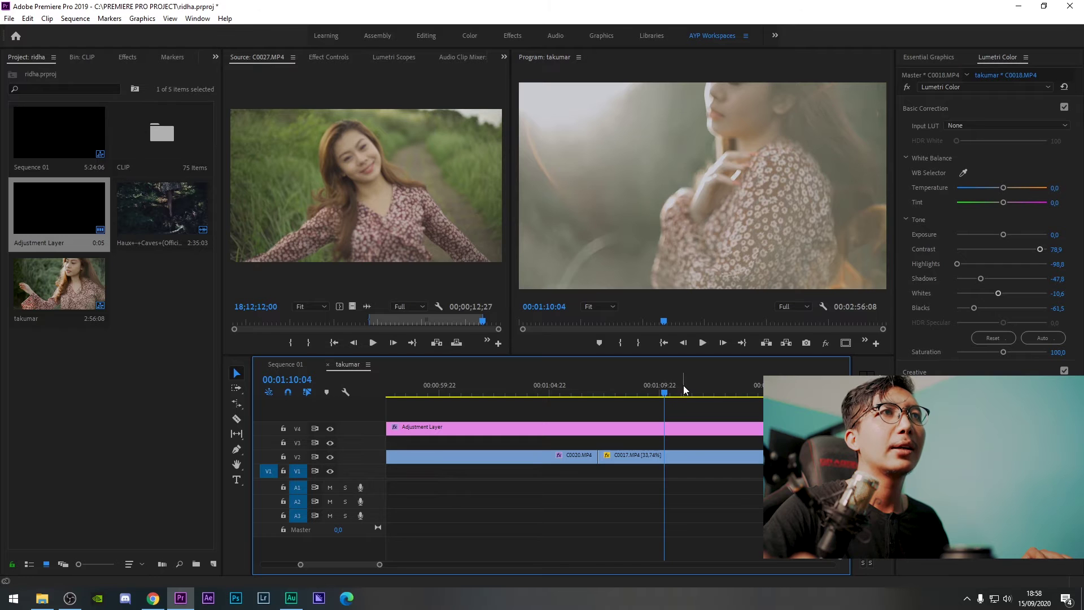
{"action": "scroll", "coordinate": [602, 436], "scroll_direction": "up", "scroll_amount": 3}
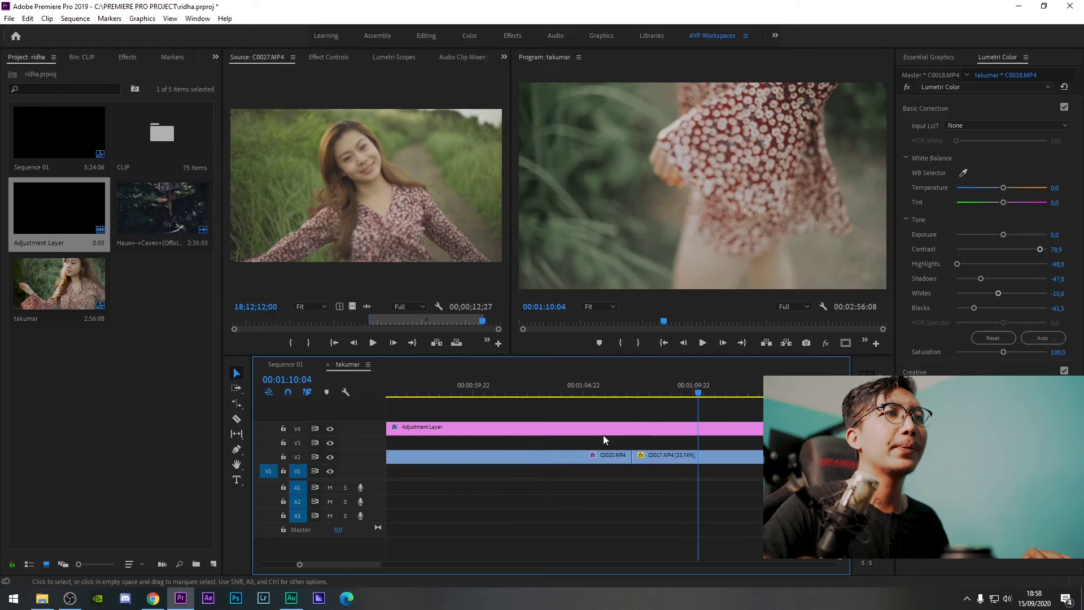
{"action": "left_click", "coordinate": [594, 385]}
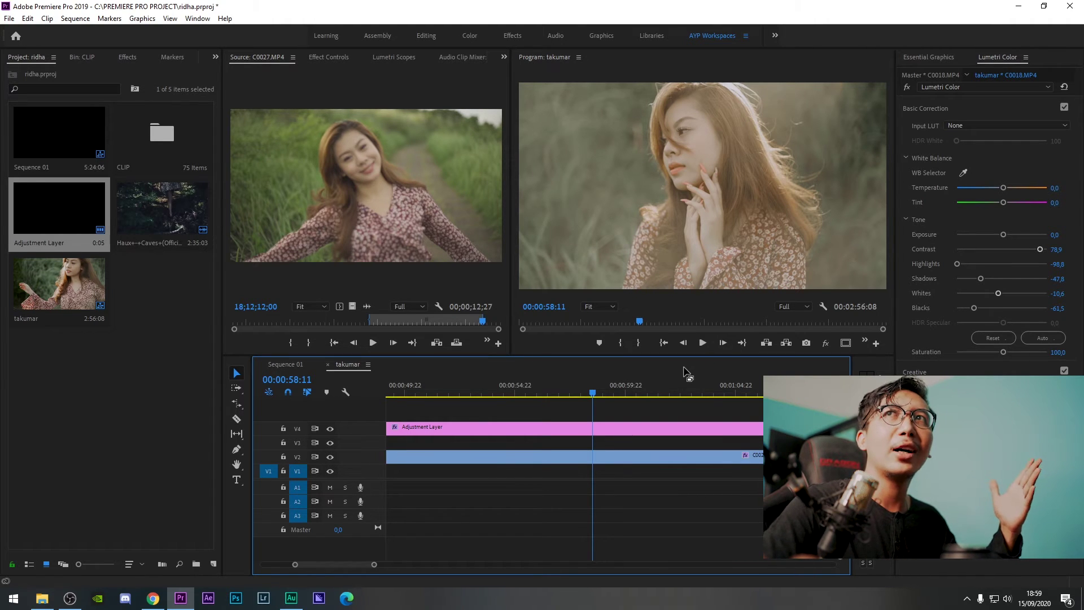
{"action": "left_click", "coordinate": [601, 456]}
{"action": "left_click", "coordinate": [651, 390]}
{"action": "key", "text": "space"}
{"action": "key", "text": "space"}
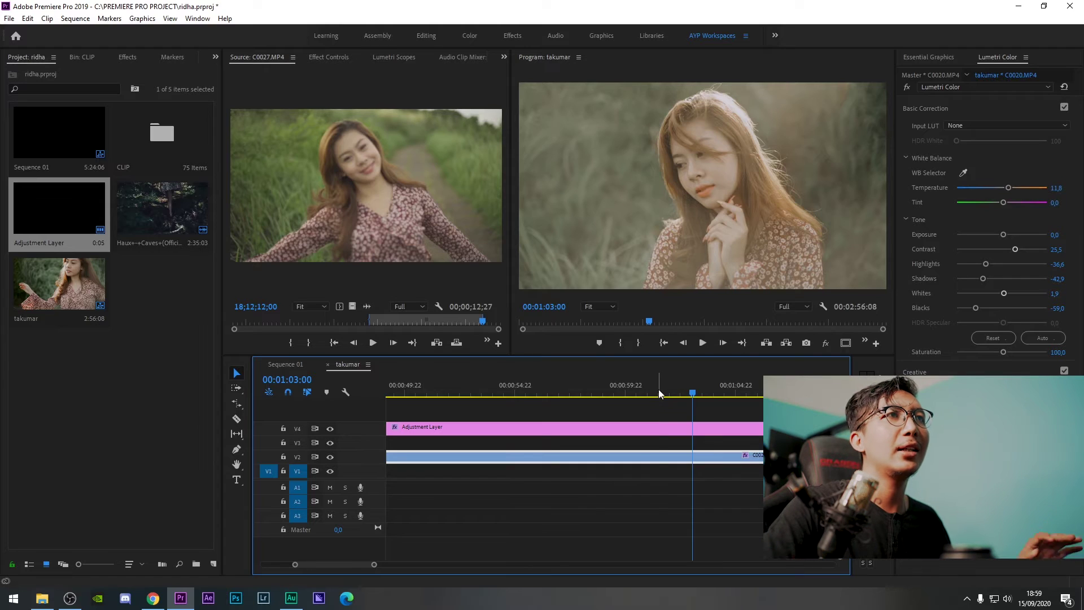
Set the C0017 clip's contrast to 44,1 and adjust its remaining tone settings.
{"action": "scroll", "coordinate": [658, 389], "scroll_direction": "down", "scroll_amount": 5}
{"action": "left_click", "coordinate": [571, 388]}
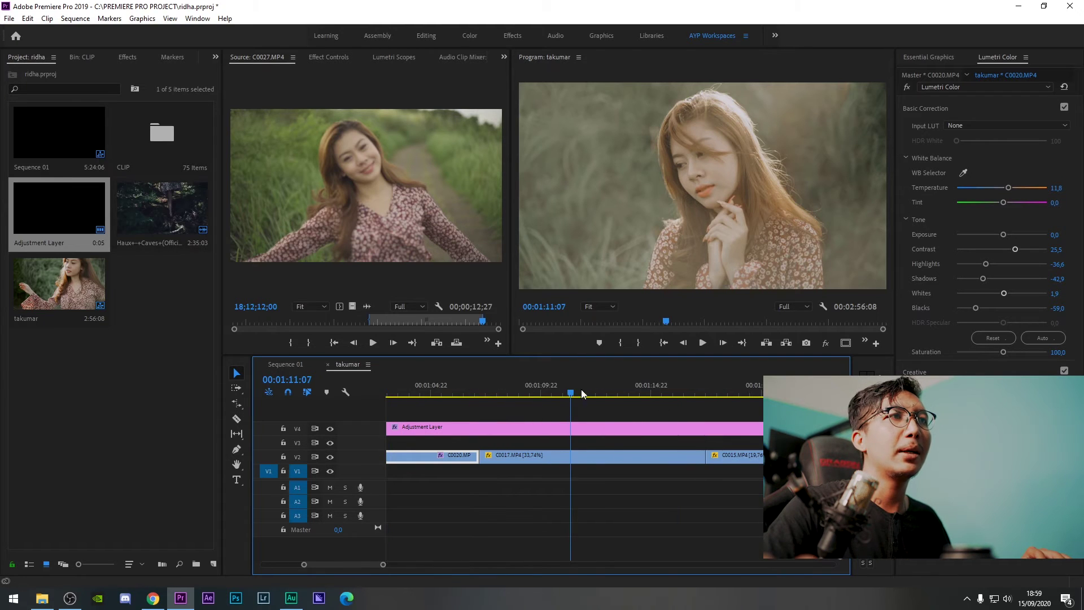
{"action": "key", "text": "space"}
{"action": "left_click", "coordinate": [622, 452]}
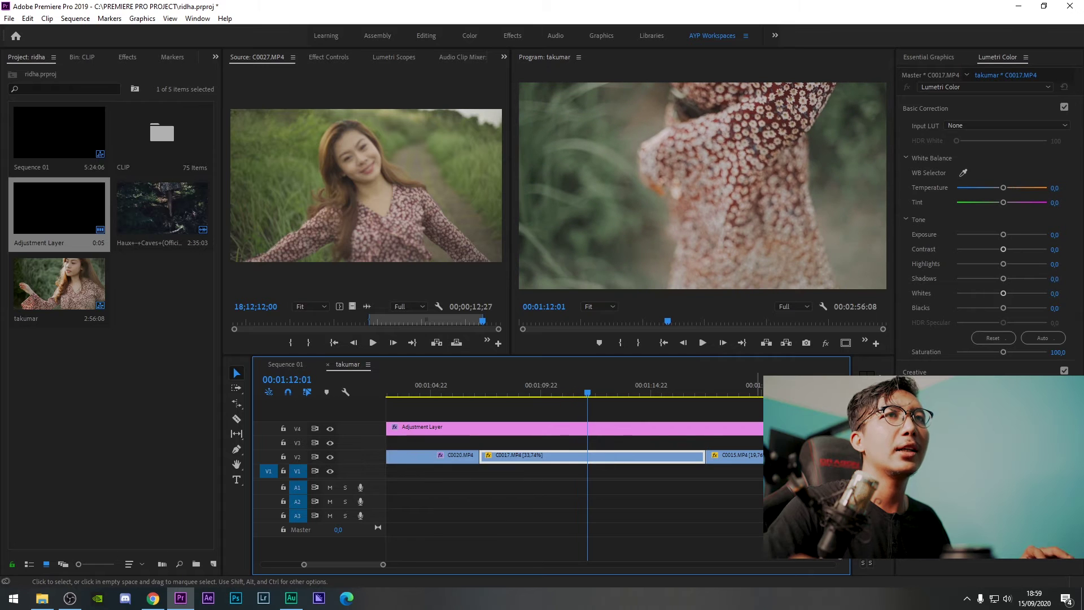
{"action": "left_click_drag", "start_coordinate": [1004, 250], "coordinate": [1023, 249]}
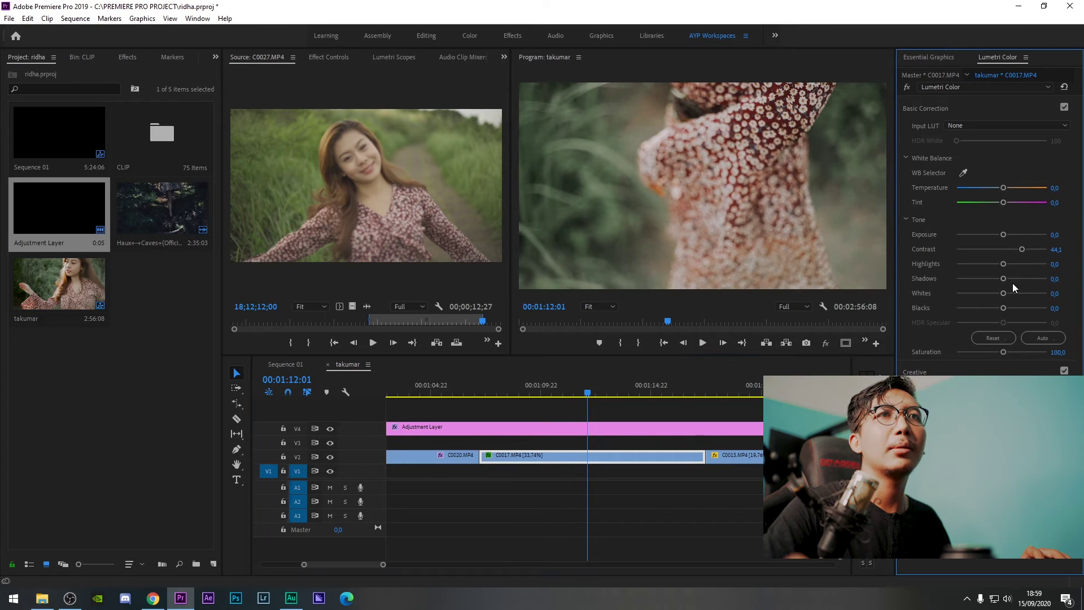
{"action": "left_click_drag", "start_coordinate": [1003, 308], "coordinate": [997, 263]}
Play the C0015 clip and move it down to track V1, starting where the C0017 clip ends.
{"action": "scroll", "coordinate": [610, 497], "scroll_direction": "down", "scroll_amount": 3}
{"action": "left_click", "coordinate": [576, 393]}
{"action": "left_click", "coordinate": [592, 456]}
{"action": "key", "text": "space"}
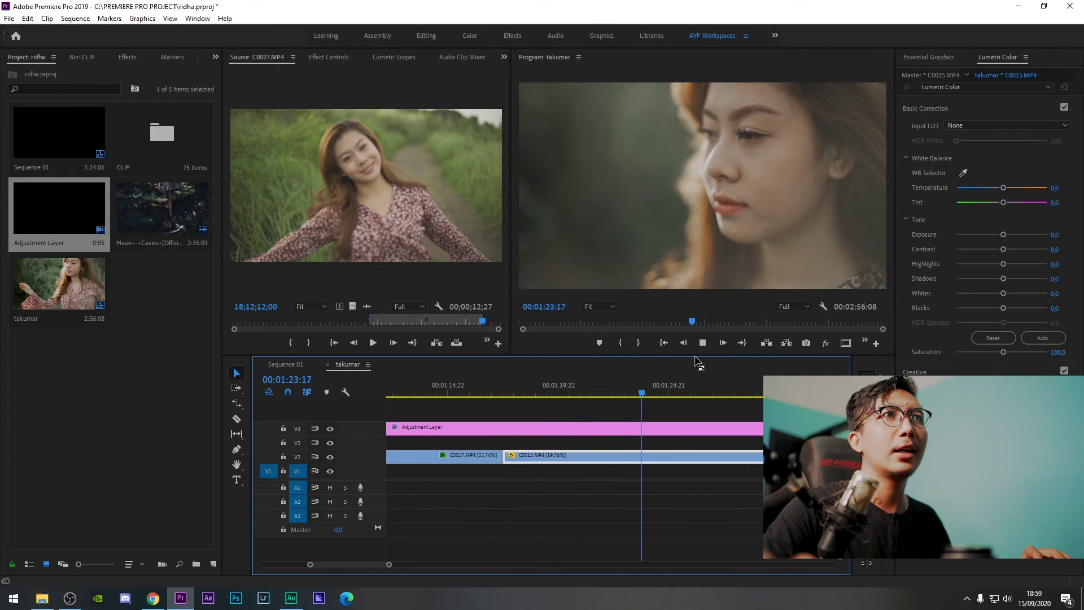
{"action": "left_click_drag", "start_coordinate": [655, 383], "coordinate": [603, 390]}
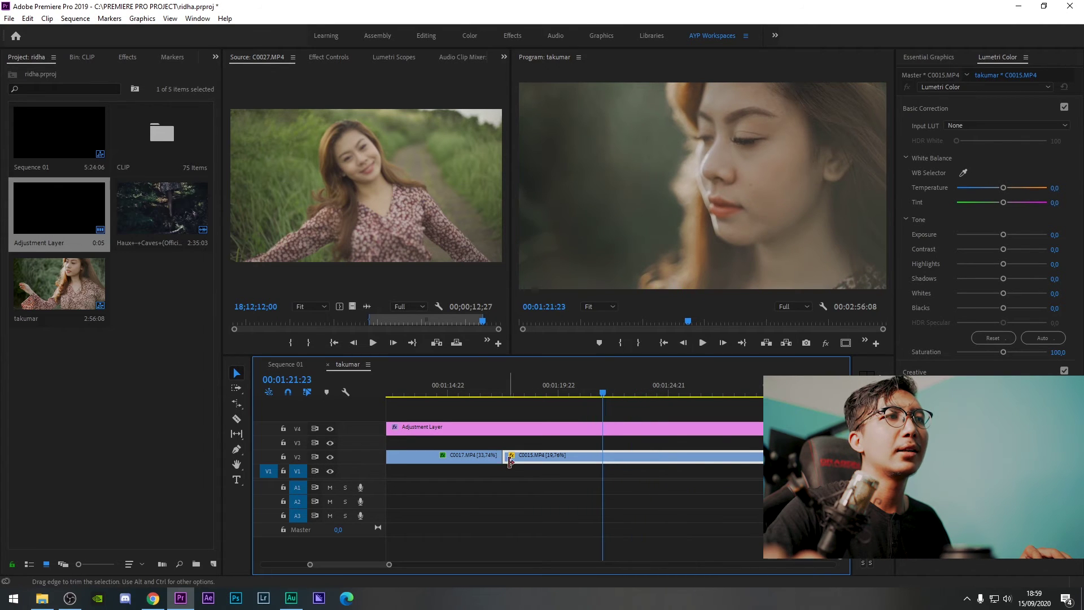
{"action": "mouse_move", "coordinate": [533, 458]}
{"action": "left_mouse_down"}
{"action": "mouse_move", "coordinate": [632, 458]}
{"action": "mouse_move", "coordinate": [537, 465]}
{"action": "left_mouse_up"}
Set the C0015 clip's contrast to 15,5, highlights to 11,8 and shadows to -9,3 at a frame around 00:01:20:04.
{"action": "left_click", "coordinate": [528, 380]}
{"action": "key", "text": "space"}
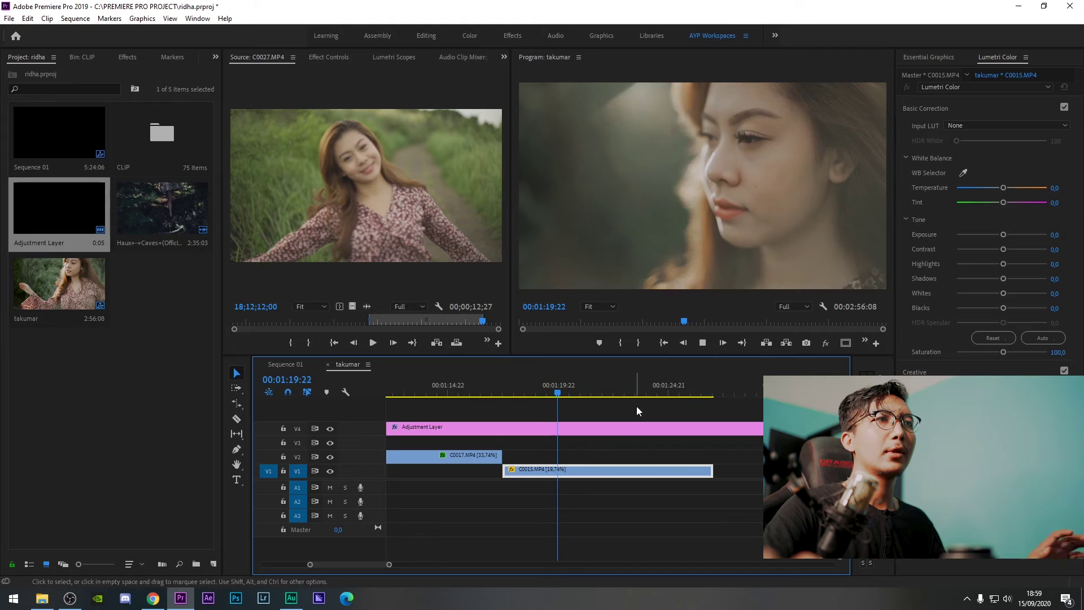
{"action": "key", "text": "space"}
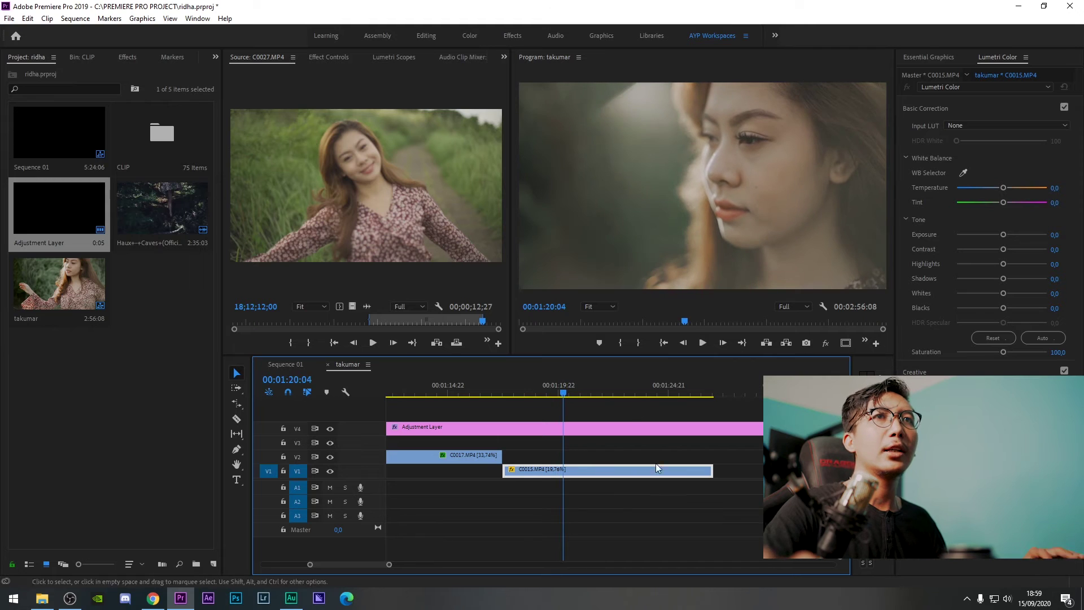
{"action": "left_click", "coordinate": [1007, 277]}
{"action": "mouse_move", "coordinate": [1004, 265]}
{"action": "left_mouse_down"}
{"action": "mouse_move", "coordinate": [981, 275]}
{"action": "mouse_move", "coordinate": [998, 276]}
{"action": "mouse_move", "coordinate": [1022, 249]}
{"action": "mouse_move", "coordinate": [1008, 252]}
{"action": "left_mouse_up"}
{"action": "double_click", "coordinate": [1000, 264]}
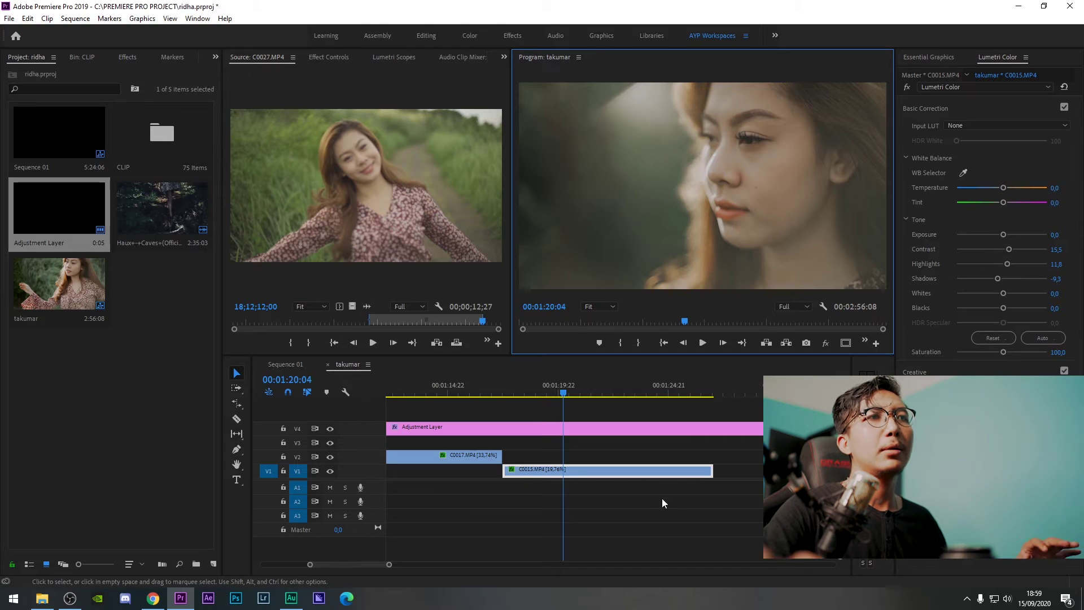
Move the C0064 clip onto track V2 directly after the C0015 clip and play it.
{"action": "scroll", "coordinate": [613, 484], "scroll_direction": "down", "scroll_amount": 3}
{"action": "scroll", "coordinate": [612, 479], "scroll_direction": "down", "scroll_amount": 2}
{"action": "left_click_drag", "start_coordinate": [667, 470], "coordinate": [566, 456]}
{"action": "left_click", "coordinate": [540, 387]}
{"action": "key", "text": "space"}
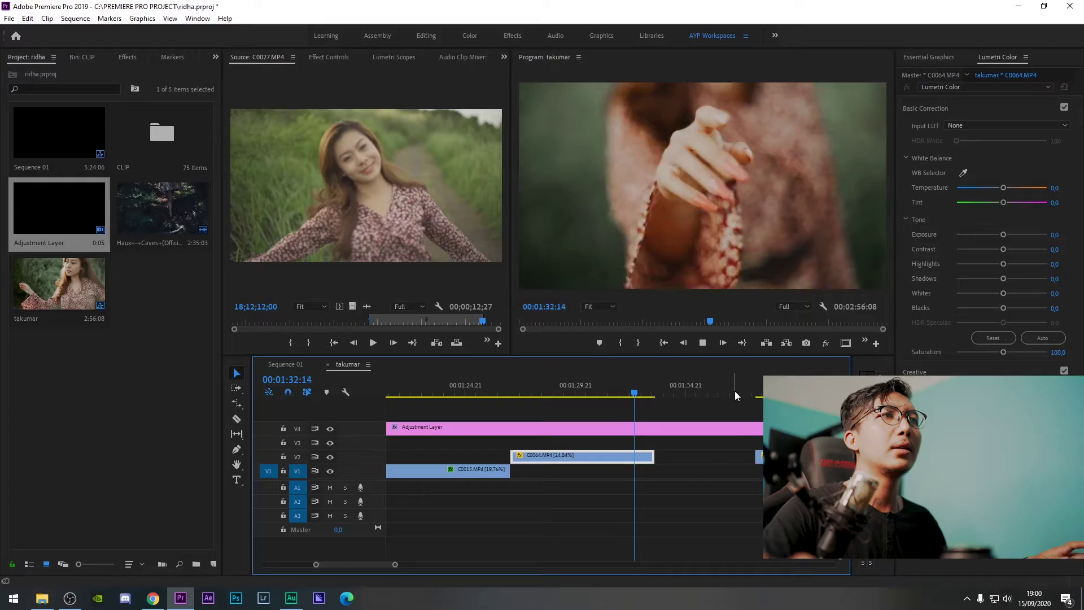
{"action": "key", "text": "space"}
Rate-stretch the C0064 clip to end at 00:01:32:21, giving it 37,5% speed, and play it back.
{"action": "key", "text": "r"}
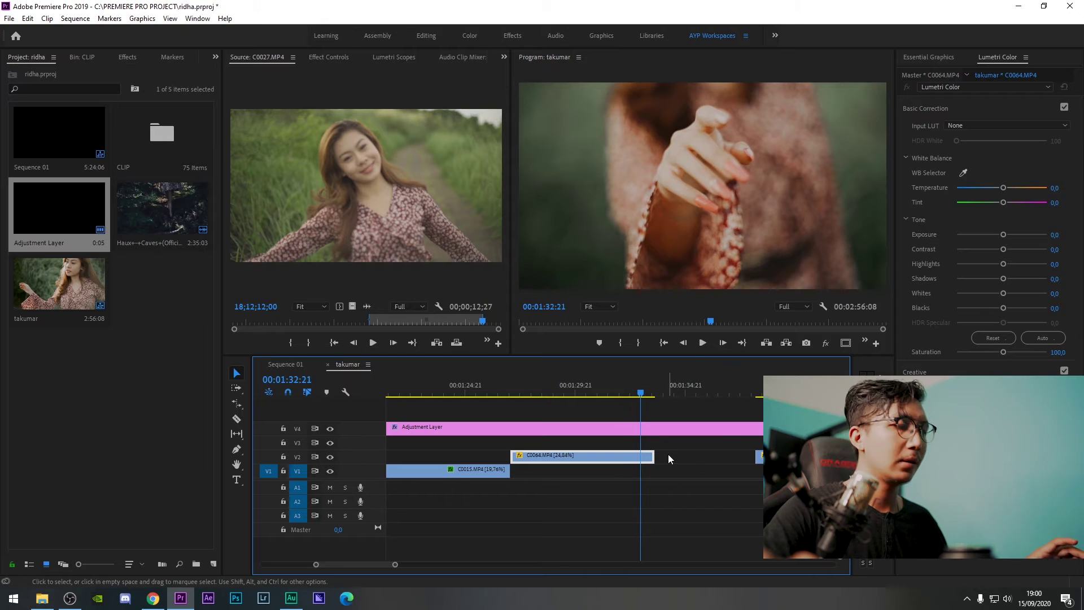
{"action": "mouse_move", "coordinate": [642, 463]}
{"action": "left_mouse_down"}
{"action": "mouse_move", "coordinate": [603, 460]}
{"action": "mouse_move", "coordinate": [639, 460]}
{"action": "left_mouse_up"}
{"action": "key", "text": "v"}
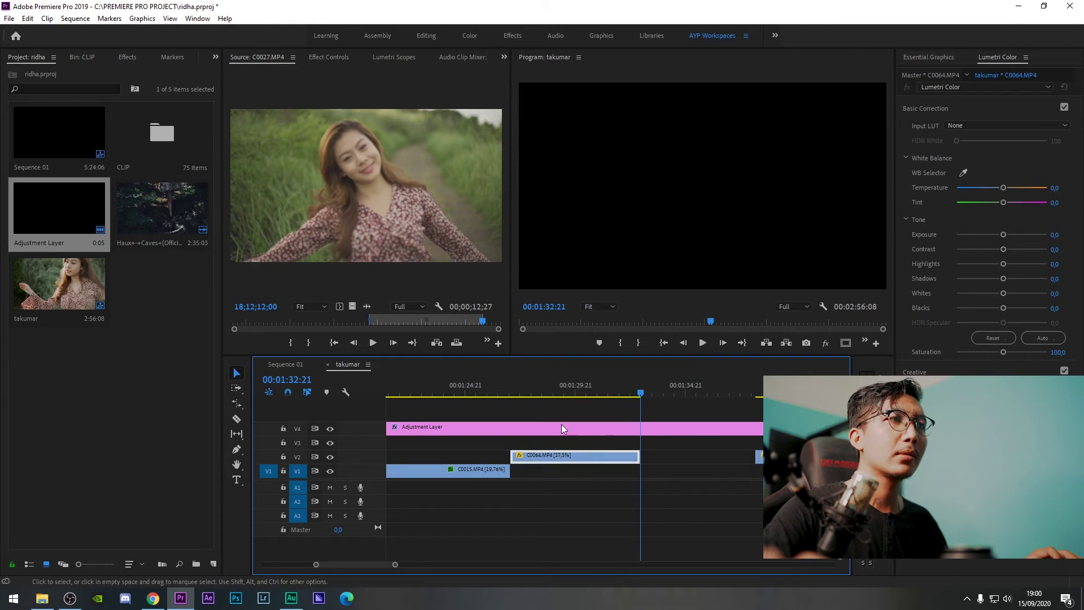
{"action": "left_click", "coordinate": [551, 388]}
{"action": "key", "text": "space"}
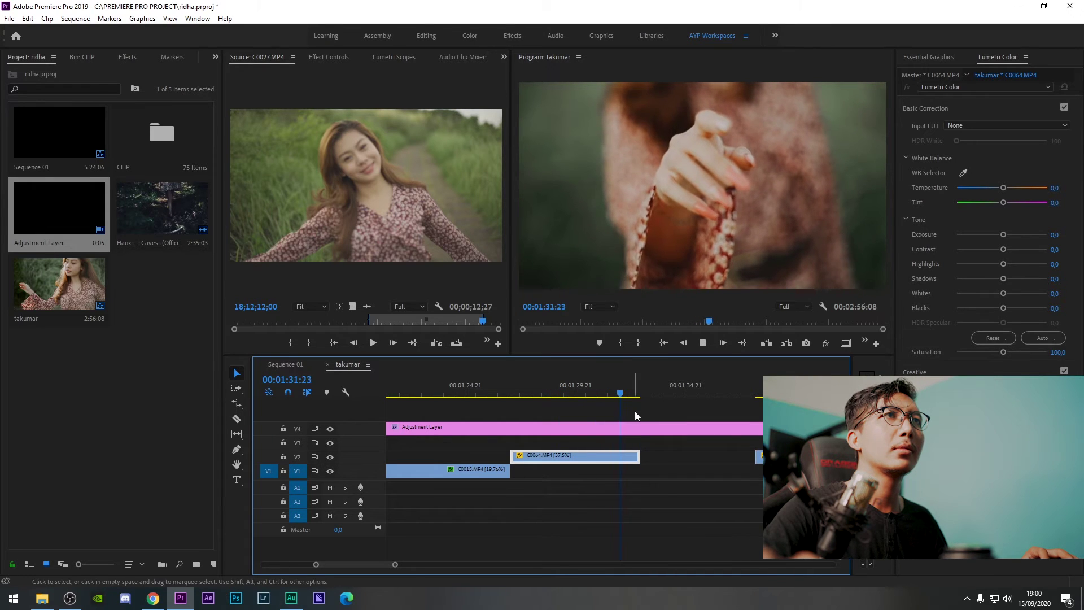
{"action": "mouse_move", "coordinate": [605, 398]}
{"action": "left_mouse_down"}
{"action": "mouse_move", "coordinate": [523, 394]}
{"action": "mouse_move", "coordinate": [610, 397]}
{"action": "left_mouse_up"}
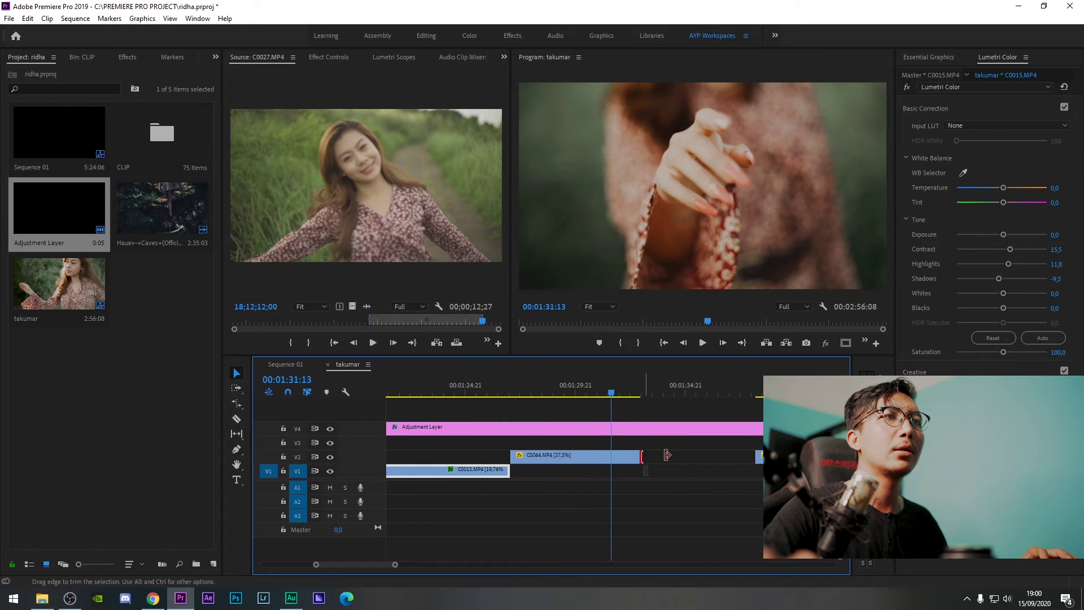
Extend the end of the C0064 clip by about four seconds and review the added footage.
{"action": "left_click_drag", "start_coordinate": [640, 456], "coordinate": [737, 456]}
{"action": "left_click", "coordinate": [700, 390]}
{"action": "key", "text": "space"}
{"action": "left_click_drag", "start_coordinate": [703, 387], "coordinate": [596, 393]}
Reveal the C0064 clip in the project bin, open the neighbouring C0065 clip as source and scrub through its marked range.
{"action": "left_click", "coordinate": [612, 457]}
{"action": "right_click", "coordinate": [615, 456]}
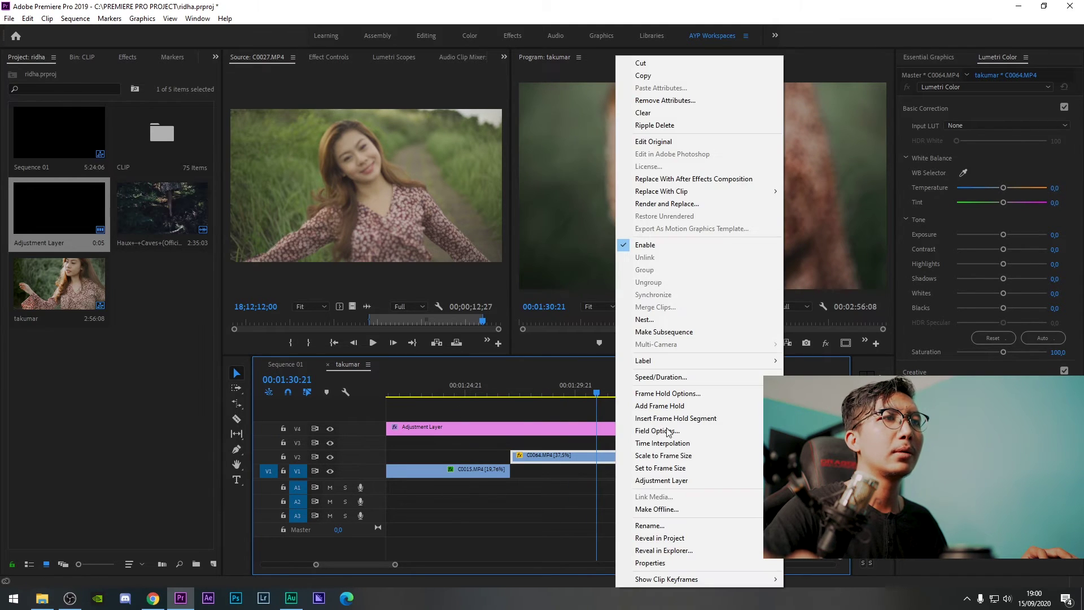
{"action": "left_click", "coordinate": [665, 540]}
{"action": "double_click", "coordinate": [44, 500]}
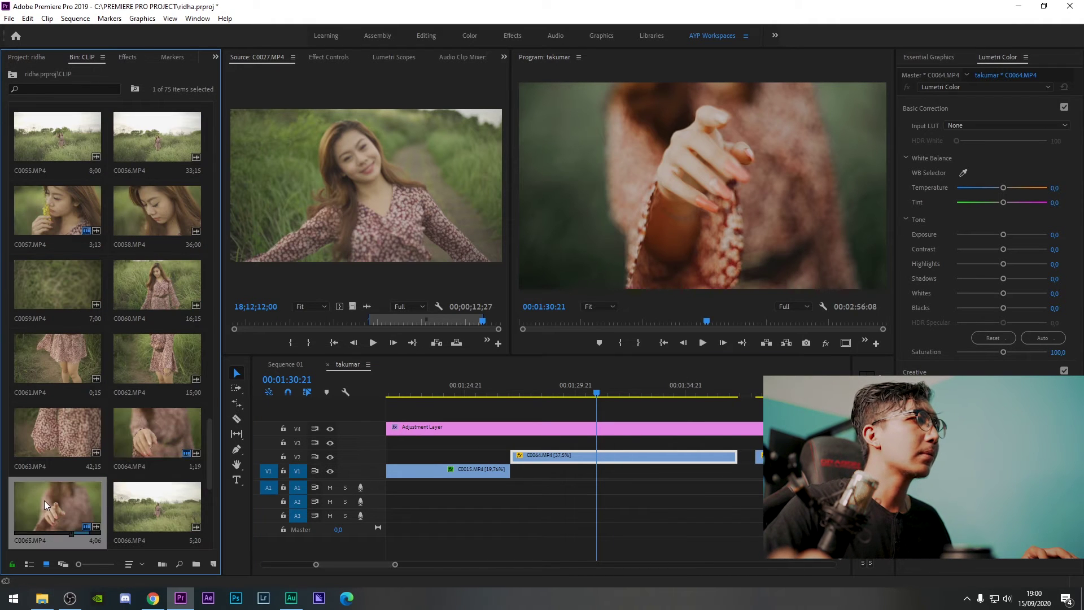
{"action": "mouse_move", "coordinate": [412, 323]}
{"action": "left_mouse_down"}
{"action": "mouse_move", "coordinate": [434, 323]}
{"action": "mouse_move", "coordinate": [420, 320]}
{"action": "left_mouse_up"}
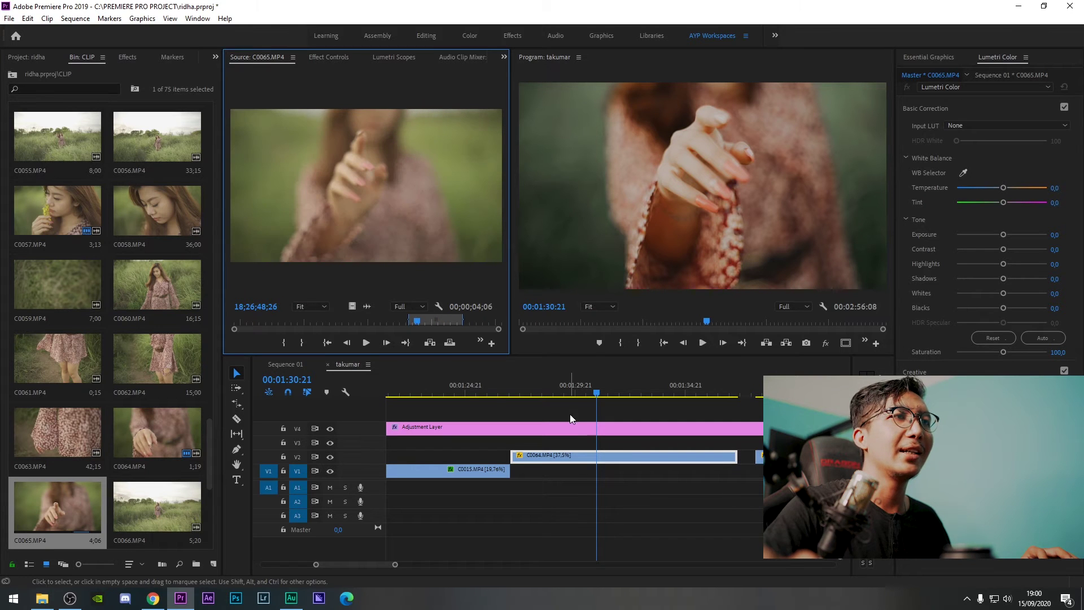
Replace the C0064 clip on V2 with the C0065 video range directly after C0015, rate-stretched to 43,53% speed.
{"action": "left_click", "coordinate": [591, 456]}
{"action": "key", "text": "Delete"}
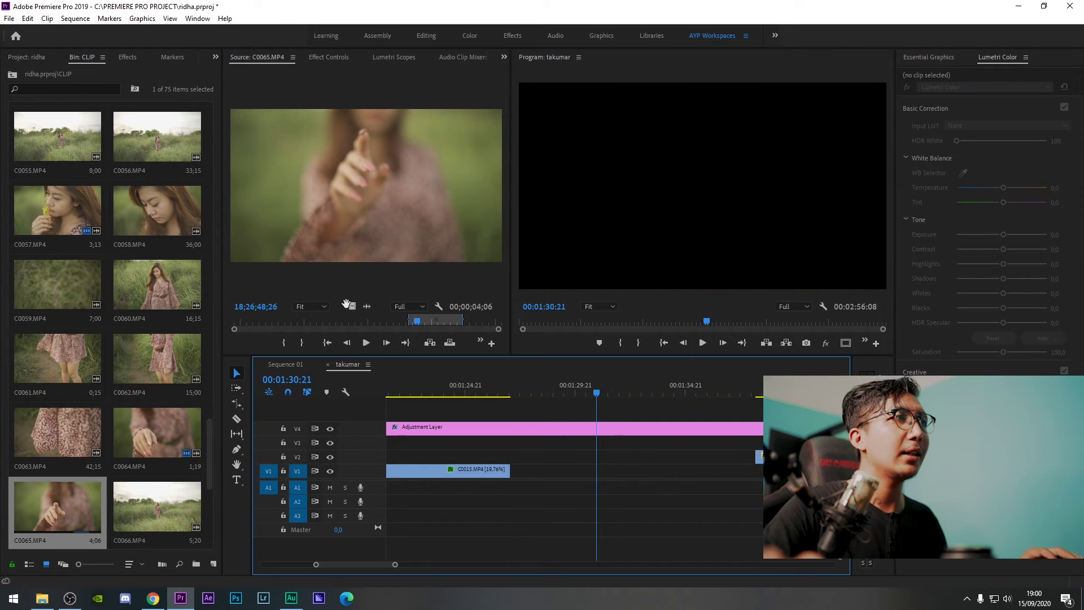
{"action": "left_click_drag", "start_coordinate": [352, 306], "coordinate": [655, 457]}
{"action": "scroll", "coordinate": [554, 453], "scroll_direction": "down", "scroll_amount": 2}
{"action": "key", "text": "r"}
{"action": "key", "text": "v"}
Review the C0065 clip, checking it at full screen, and set its contrast to 46,6, highlights to 3,1 and shadows to -10,6.
{"action": "left_click", "coordinate": [452, 384]}
{"action": "key", "text": "space"}
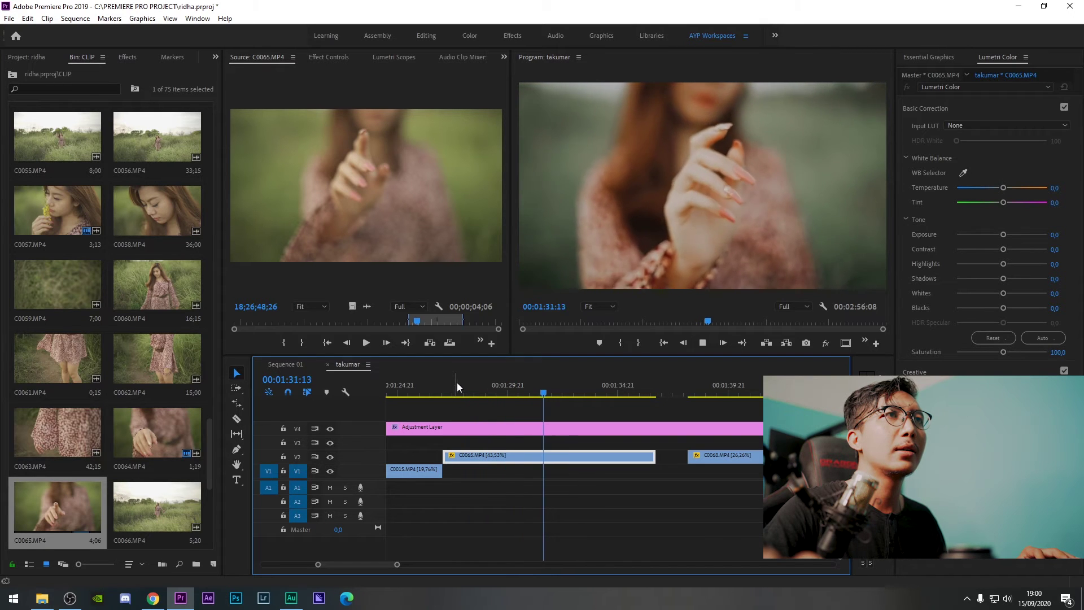
{"action": "left_click", "coordinate": [466, 385]}
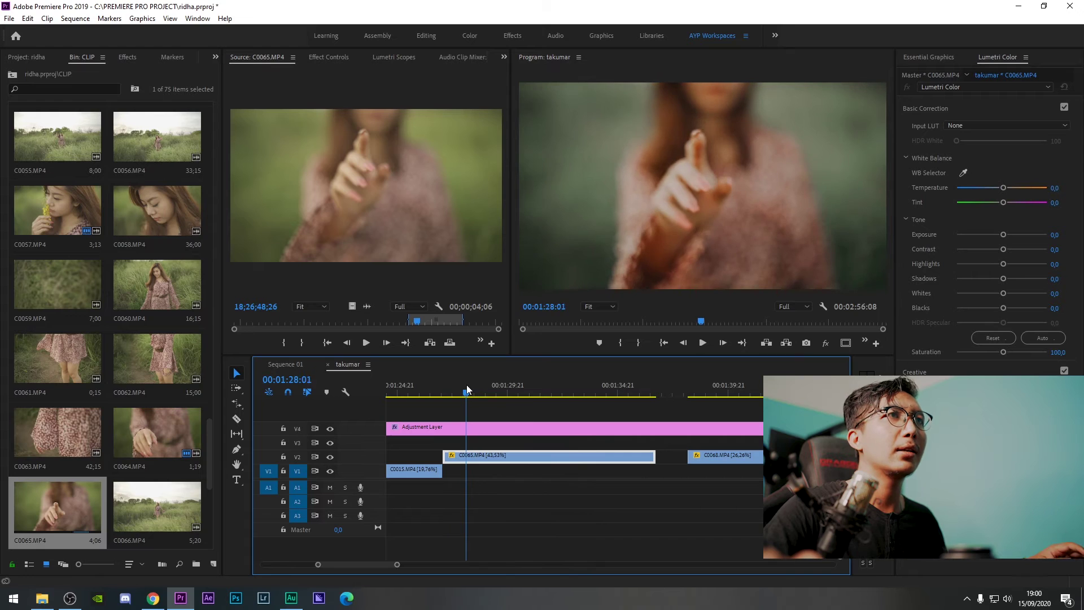
{"action": "key", "text": "ctrl+grave"}
{"action": "key", "text": "ctrl+grave"}
{"action": "mouse_move", "coordinate": [549, 387]}
{"action": "left_mouse_down"}
{"action": "mouse_move", "coordinate": [624, 387]}
{"action": "mouse_move", "coordinate": [567, 387]}
{"action": "left_mouse_up"}
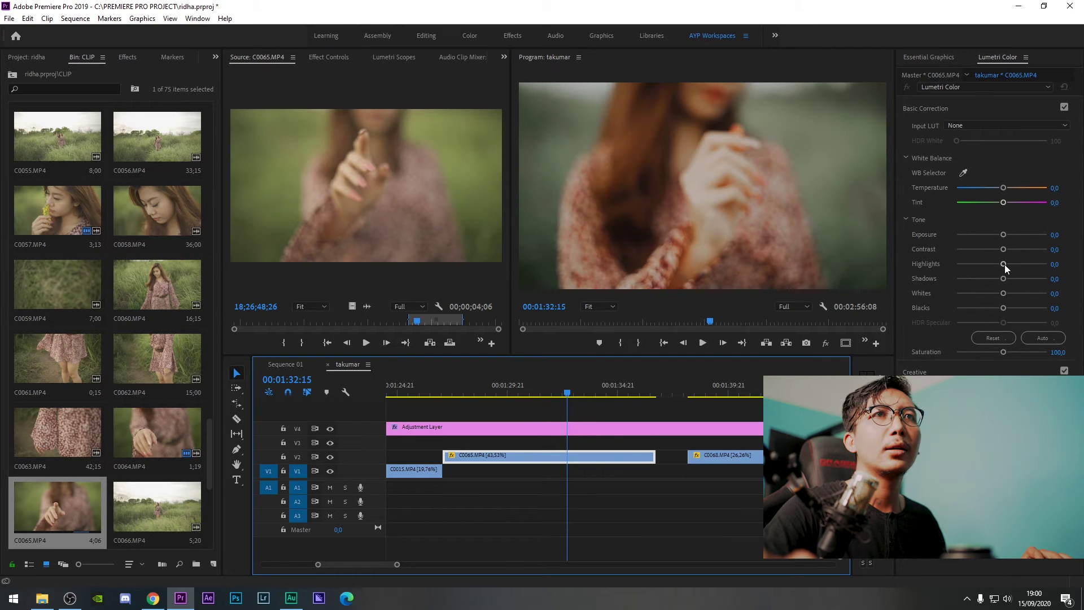
{"action": "left_click_drag", "start_coordinate": [1004, 248], "coordinate": [992, 278]}
Examine the graded C0065 frame at full screen and compare it with and without effects.
{"action": "key", "text": "ctrl+grave"}
{"action": "key", "text": "ctrl+grave"}
{"action": "key", "text": "ctrl+grave"}
{"action": "key", "text": "ctrl+grave"}
{"action": "left_click", "coordinate": [825, 342]}
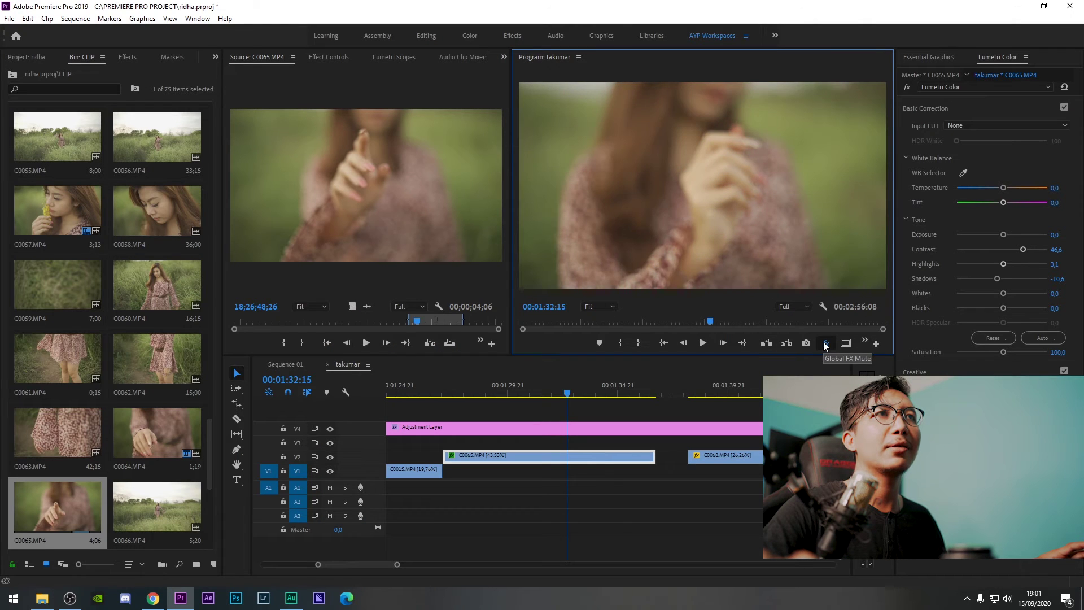
{"action": "left_click", "coordinate": [825, 342]}
{"action": "left_click", "coordinate": [824, 343]}
{"action": "left_click", "coordinate": [825, 343]}
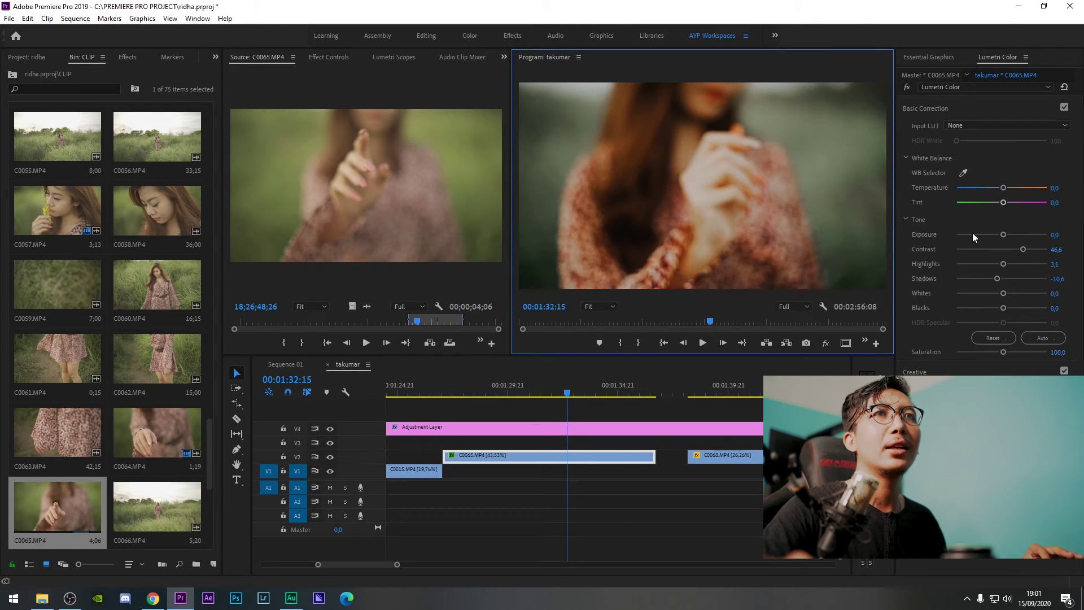
Cool the C0065 clip's temperature to -11,8 and play the clip back.
{"action": "left_click_drag", "start_coordinate": [1004, 189], "coordinate": [994, 188]}
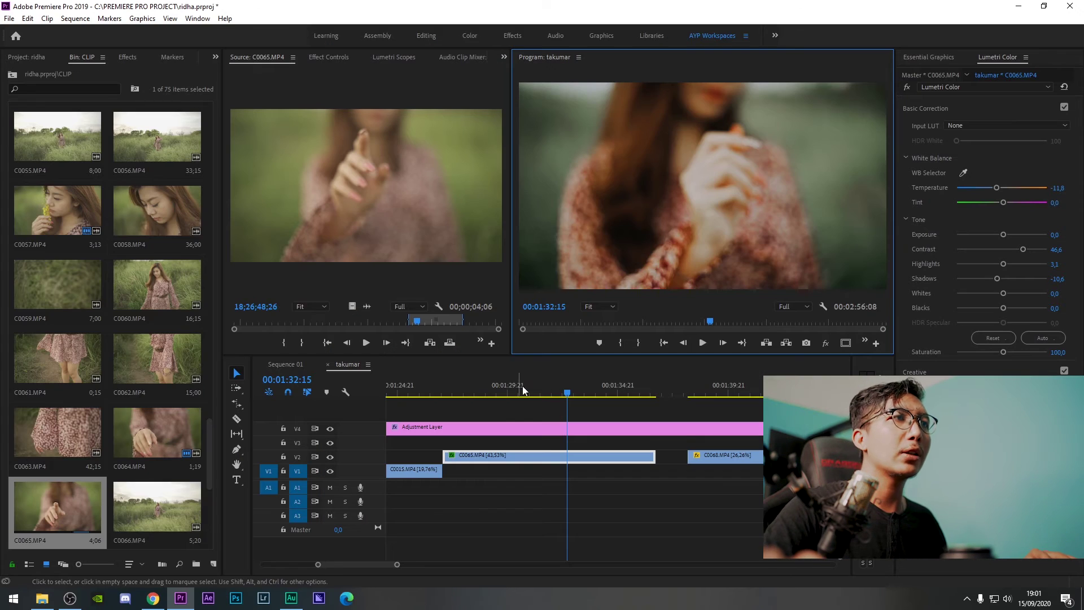
{"action": "left_click", "coordinate": [510, 390]}
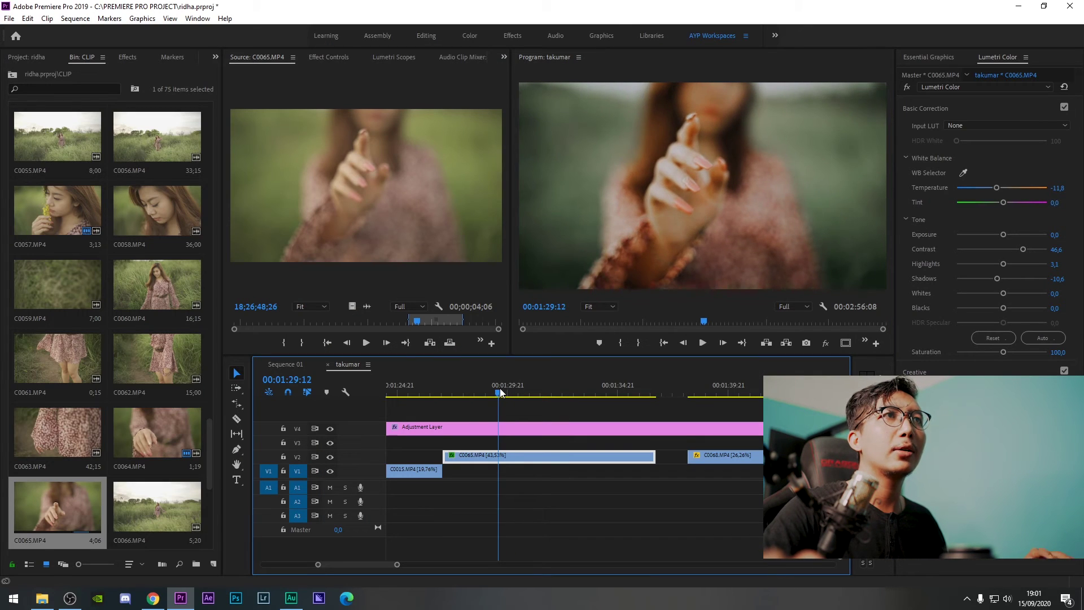
{"action": "key", "text": "space"}
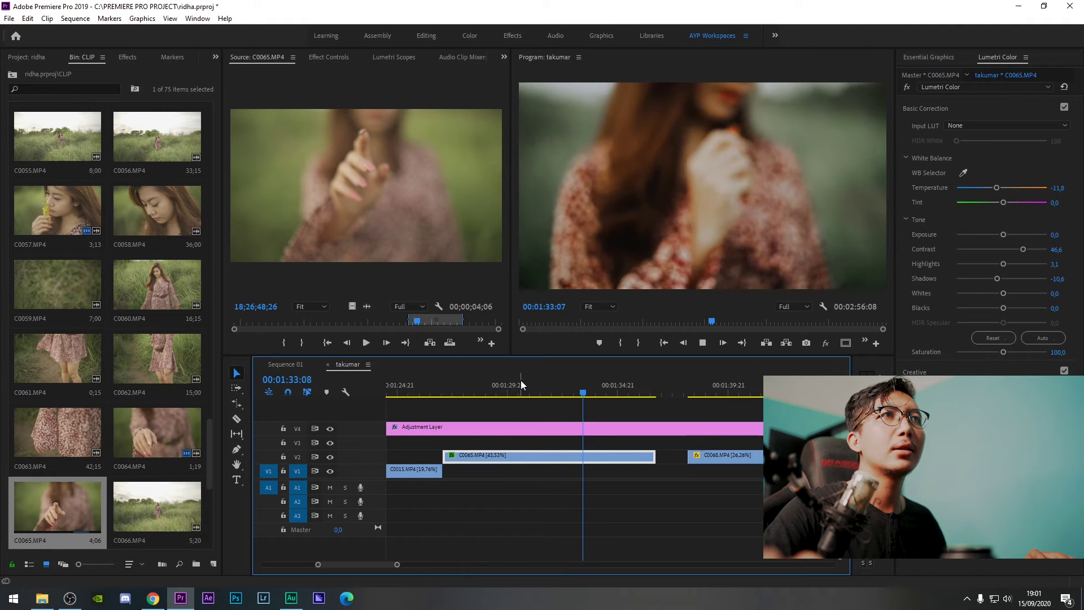
{"action": "key", "text": "space"}
Make room by moving the C0070 clip later on V1, review the C0068 clip and place it on V1 directly after C0065.
{"action": "scroll", "coordinate": [616, 451], "scroll_direction": "down", "scroll_amount": 4}
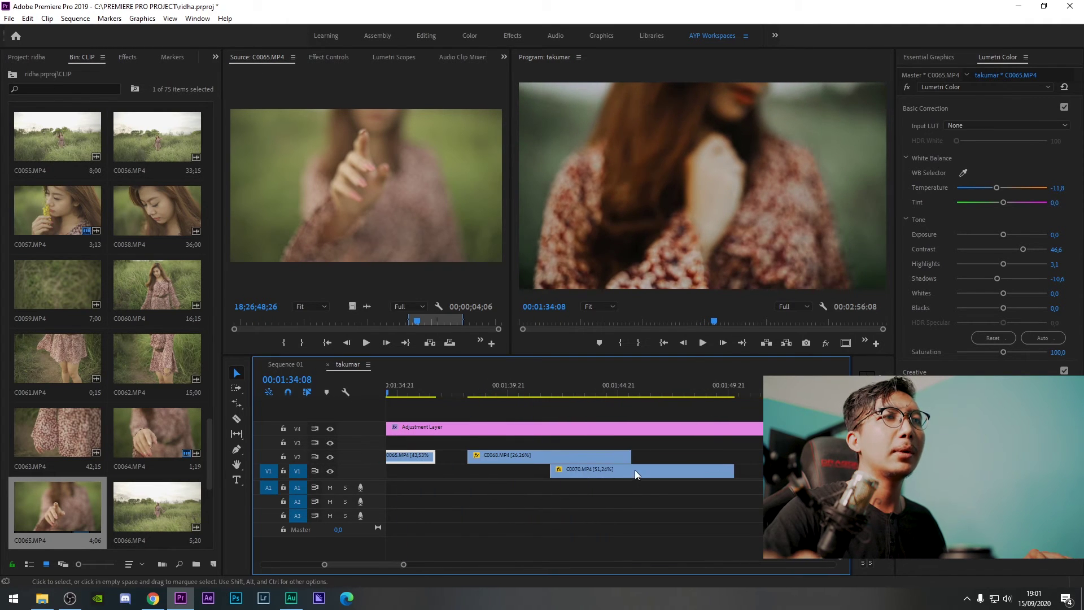
{"action": "left_click_drag", "start_coordinate": [631, 471], "coordinate": [743, 471]}
{"action": "left_click", "coordinate": [523, 388]}
{"action": "key", "text": "space"}
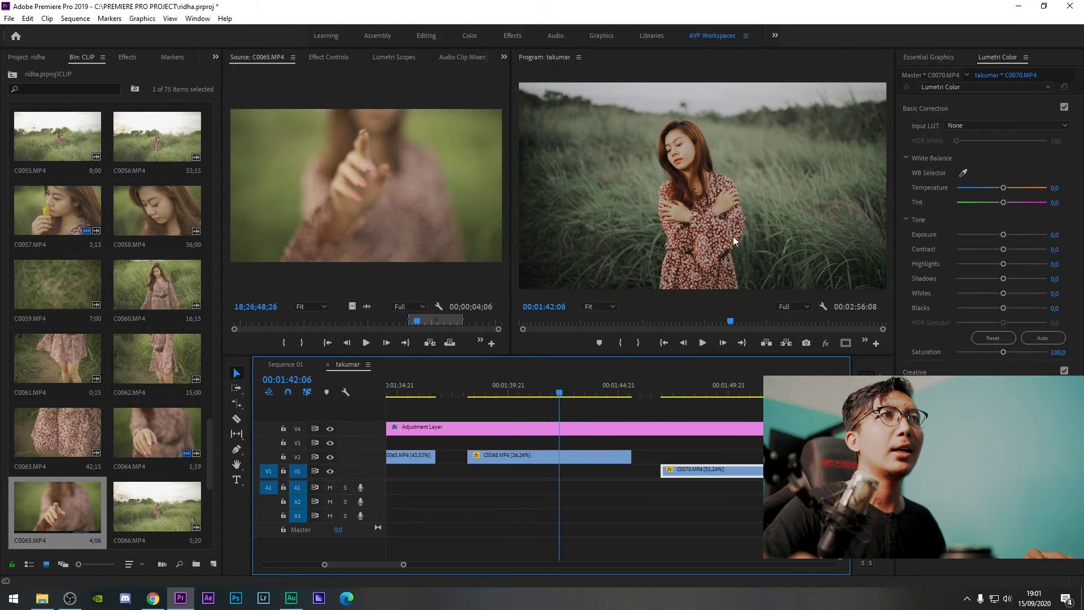
{"action": "key", "text": "space"}
{"action": "key", "text": "space"}
{"action": "key", "text": "space"}
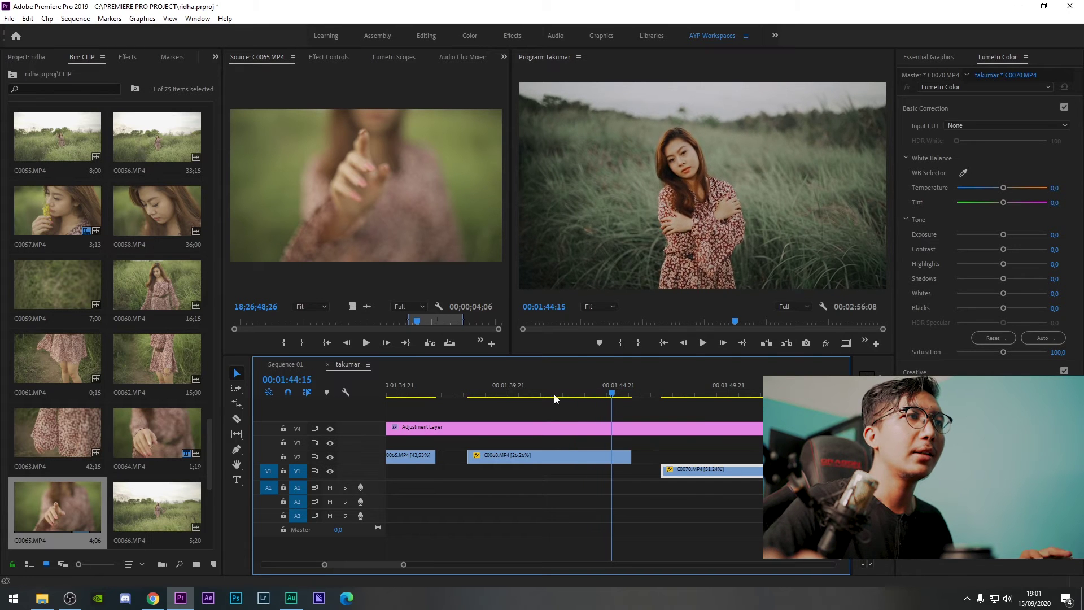
{"action": "left_click_drag", "start_coordinate": [511, 457], "coordinate": [466, 472]}
{"action": "left_click", "coordinate": [518, 381]}
Review the C0070 clip on V2, adjust its Lumetri contrast and highlights, and check the frame at full screen.
{"action": "scroll", "coordinate": [524, 460], "scroll_direction": "down", "scroll_amount": 3}
{"action": "scroll", "coordinate": [540, 427], "scroll_direction": "up", "scroll_amount": 1}
{"action": "scroll", "coordinate": [669, 419], "scroll_direction": "down", "scroll_amount": 2}
{"action": "left_click", "coordinate": [656, 383]}
{"action": "key", "text": "space"}
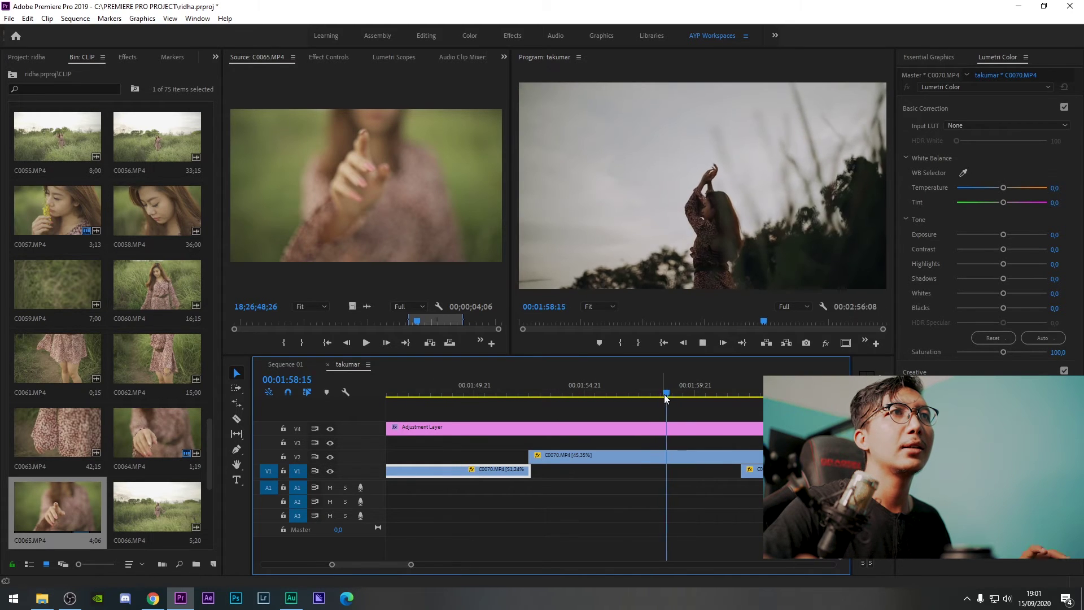
{"action": "key", "text": "space"}
{"action": "left_click", "coordinate": [658, 456]}
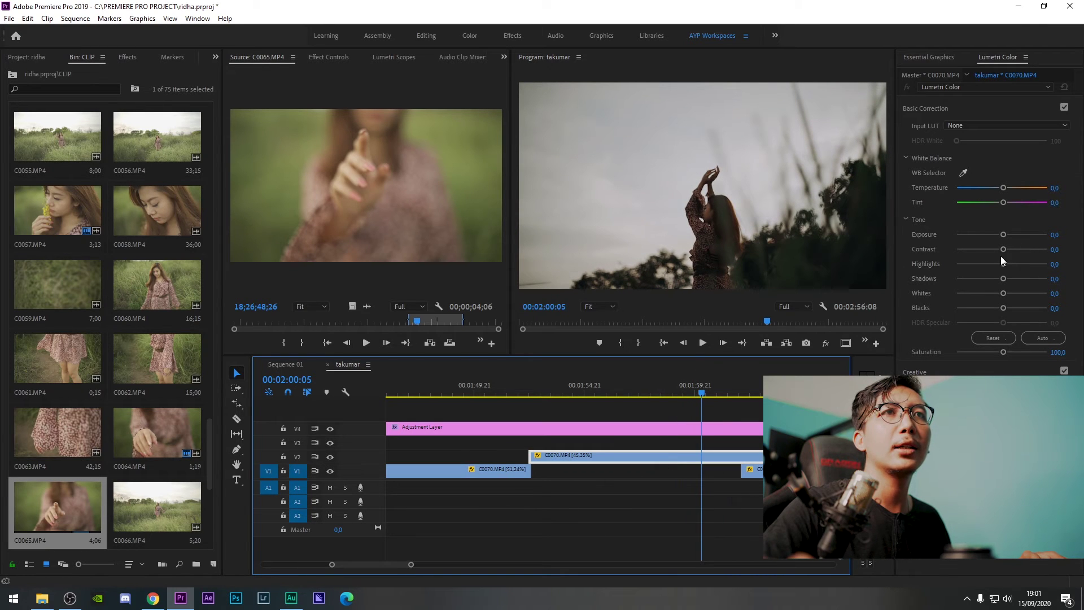
{"action": "mouse_move", "coordinate": [1003, 264]}
{"action": "left_mouse_down"}
{"action": "mouse_move", "coordinate": [986, 264]}
{"action": "mouse_move", "coordinate": [999, 265]}
{"action": "mouse_move", "coordinate": [979, 279]}
{"action": "mouse_move", "coordinate": [1024, 279]}
{"action": "mouse_move", "coordinate": [1008, 279]}
{"action": "mouse_move", "coordinate": [997, 251]}
{"action": "mouse_move", "coordinate": [1014, 250]}
{"action": "left_mouse_up"}
{"action": "key", "text": "ctrl+grave"}
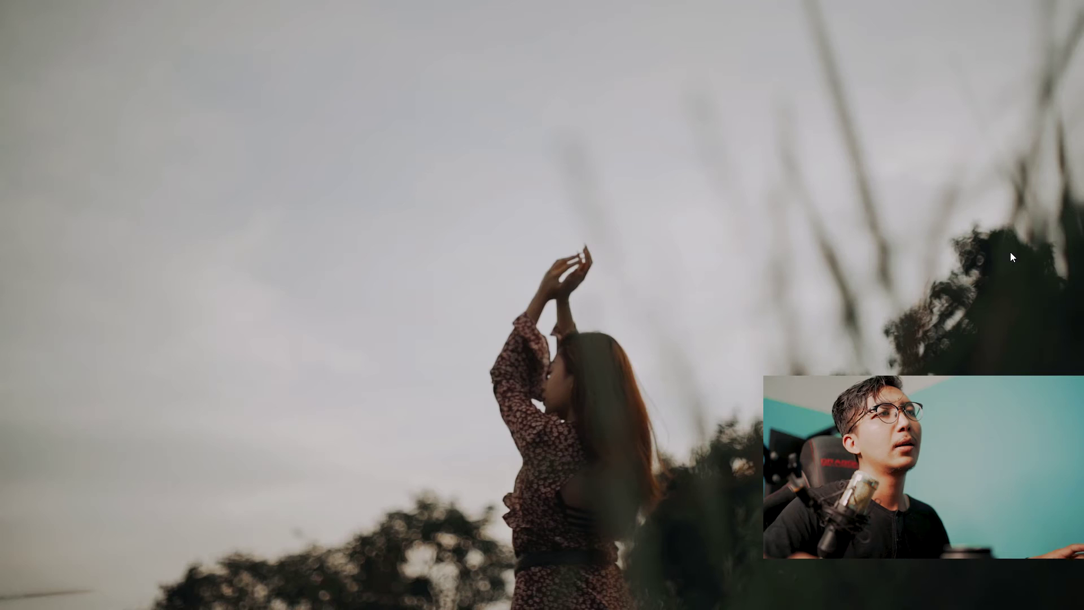
{"action": "key", "text": "ctrl+grave"}
Review the C0027 clip at full screen and set its contrast to 47,8, highlights to 1,9 and shadows to -25,5.
{"action": "left_click", "coordinate": [662, 393]}
{"action": "left_click", "coordinate": [677, 468]}
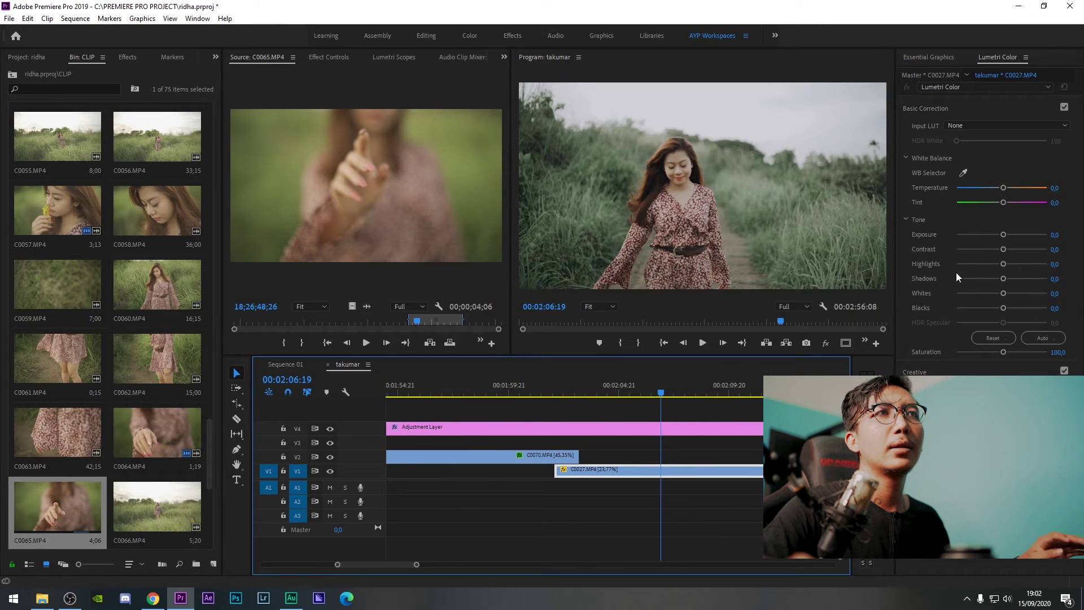
{"action": "key", "text": "ctrl+grave"}
{"action": "key", "text": "space"}
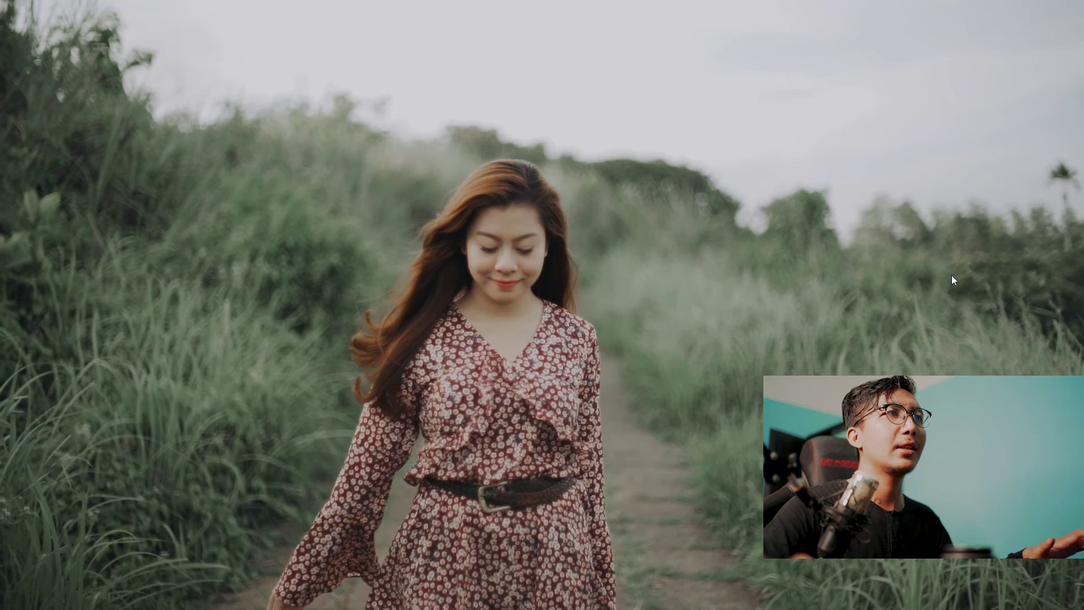
{"action": "key", "text": "ctrl+grave"}
{"action": "left_click", "coordinate": [720, 468]}
{"action": "left_click_drag", "start_coordinate": [1005, 249], "coordinate": [990, 283]}
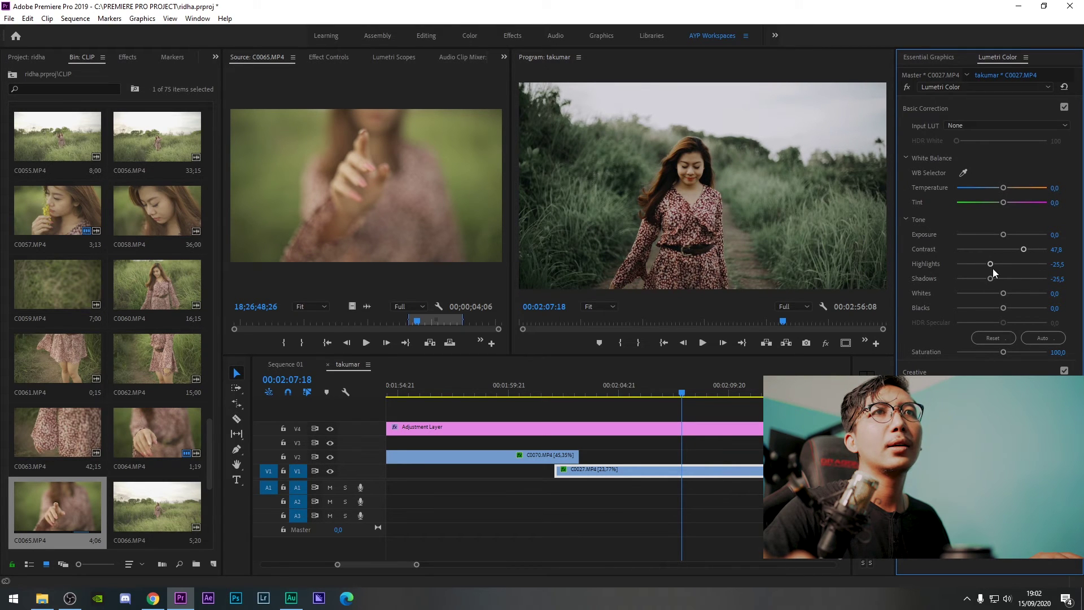
{"action": "left_click_drag", "start_coordinate": [987, 263], "coordinate": [1001, 265]}
{"action": "key", "text": "ctrl+grave"}
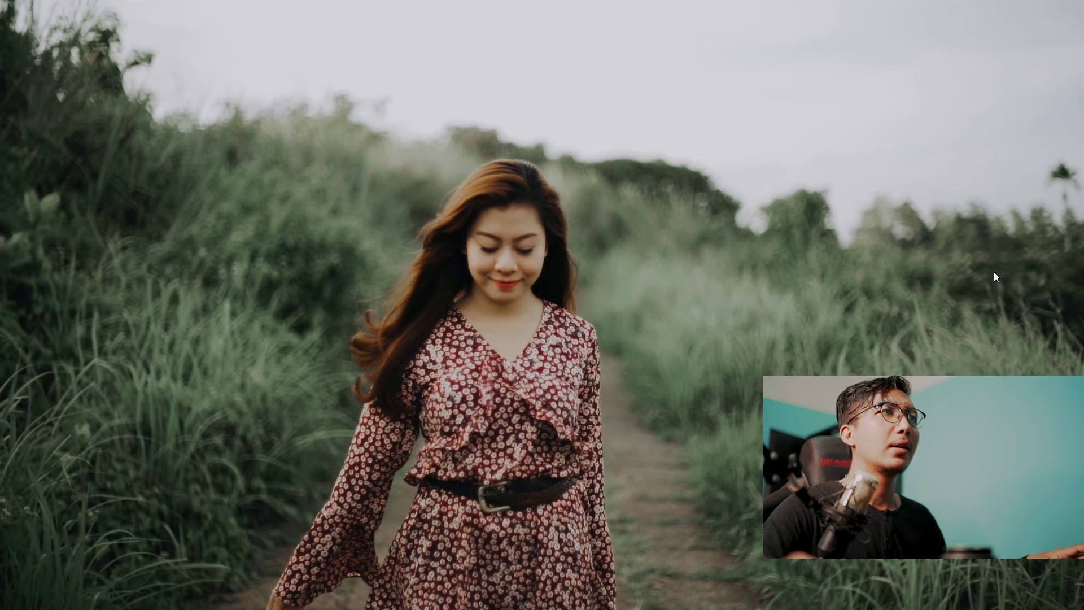
{"action": "key", "text": "ctrl+grave"}
Set the C0027 clip's blacks to -19,3 and whites to 37,9, checking the frame at full screen.
{"action": "mouse_move", "coordinate": [1002, 308]}
{"action": "left_mouse_down"}
{"action": "mouse_move", "coordinate": [991, 308]}
{"action": "mouse_move", "coordinate": [1005, 293]}
{"action": "mouse_move", "coordinate": [987, 294]}
{"action": "mouse_move", "coordinate": [1012, 294]}
{"action": "left_mouse_up"}
{"action": "key", "text": "ctrl+grave"}
{"action": "key", "text": "ctrl+grave"}
{"action": "left_click_drag", "start_coordinate": [1007, 293], "coordinate": [1027, 293]}
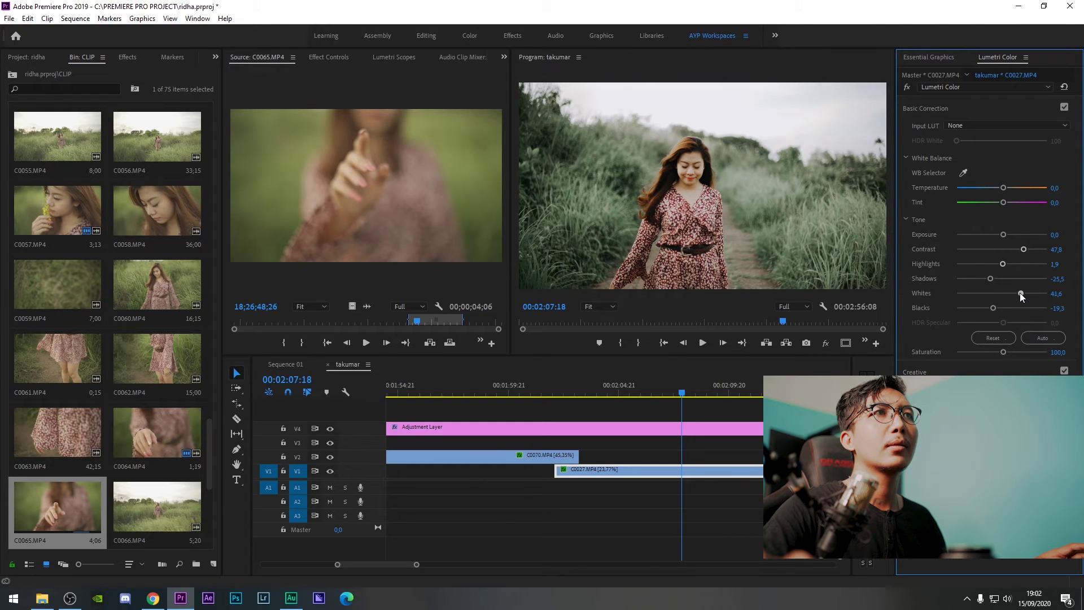
{"action": "key", "text": "ctrl+grave"}
{"action": "key", "text": "ctrl+grave"}
{"action": "key", "text": "ctrl+grave"}
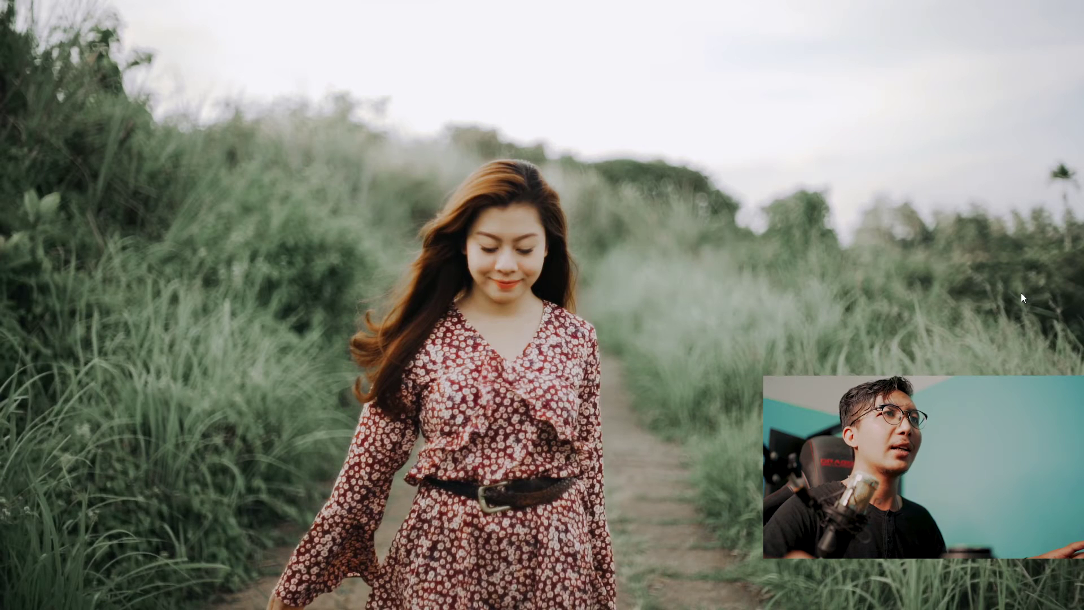
{"action": "key", "text": "ctrl+grave"}
{"action": "left_click_drag", "start_coordinate": [1026, 294], "coordinate": [1011, 296]}
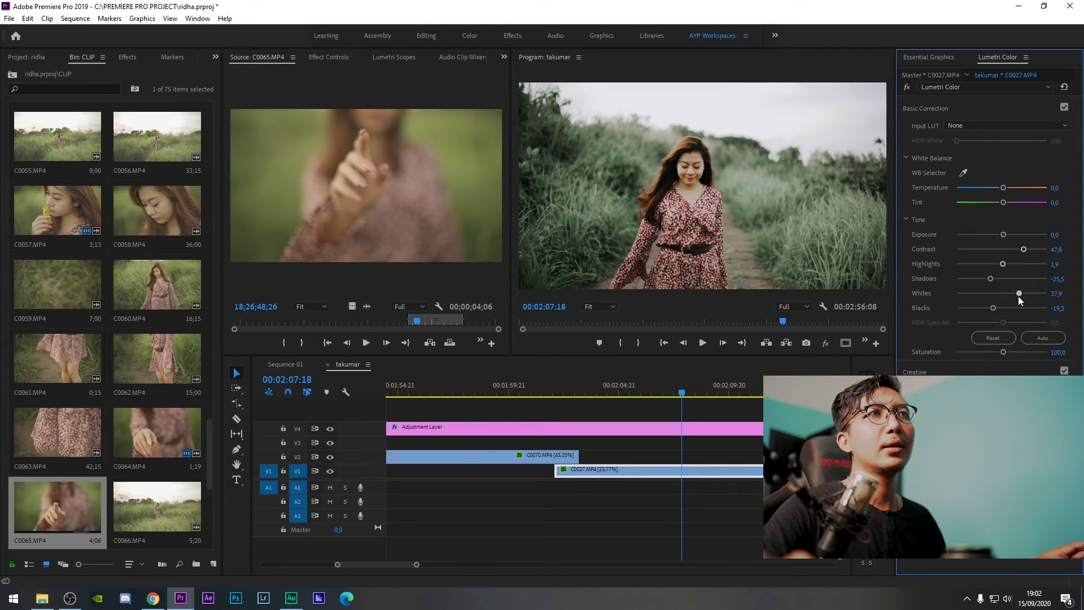
{"action": "key", "text": "ctrl+grave"}
{"action": "key", "text": "ctrl+grave"}
Refine the C0027 clip's blacks to -21,7 and temperature to 6,8, checking the graded clip at full screen.
{"action": "left_click_drag", "start_coordinate": [994, 303], "coordinate": [987, 306]}
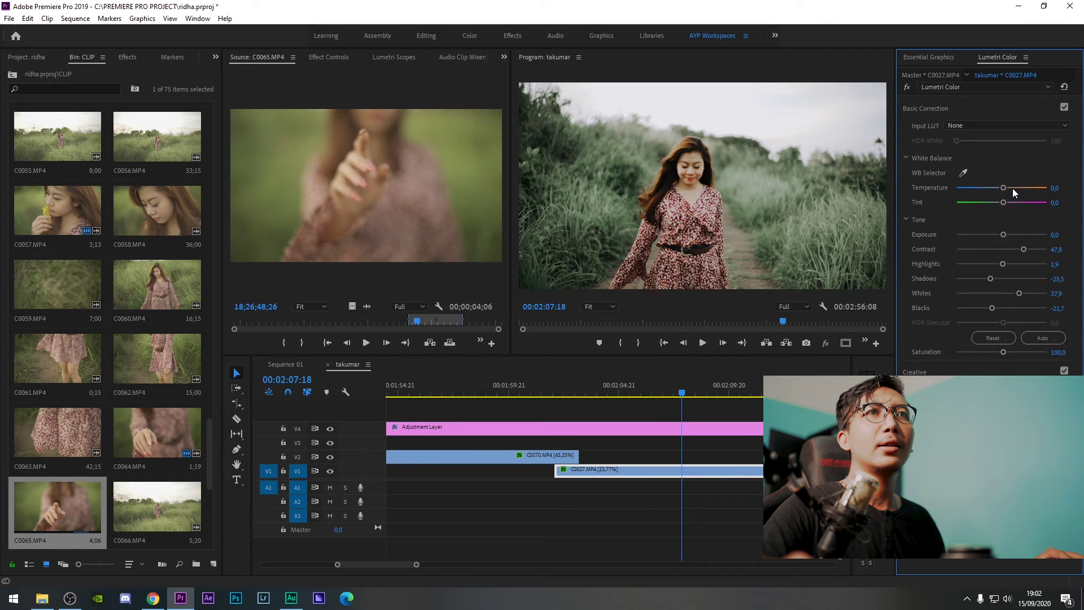
{"action": "left_click_drag", "start_coordinate": [1008, 188], "coordinate": [995, 188]}
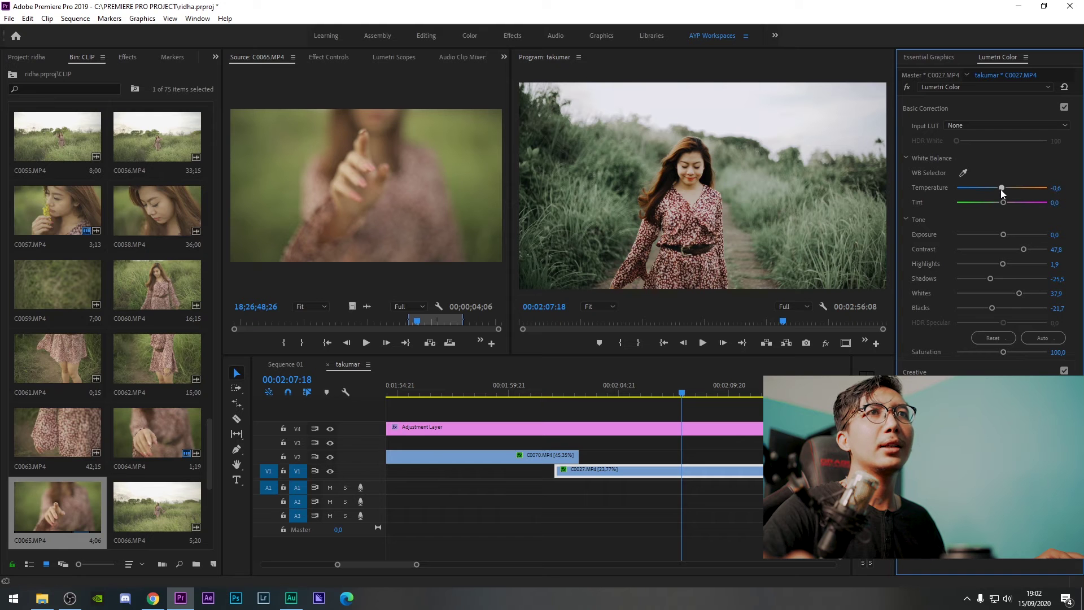
{"action": "key", "text": "ctrl+grave"}
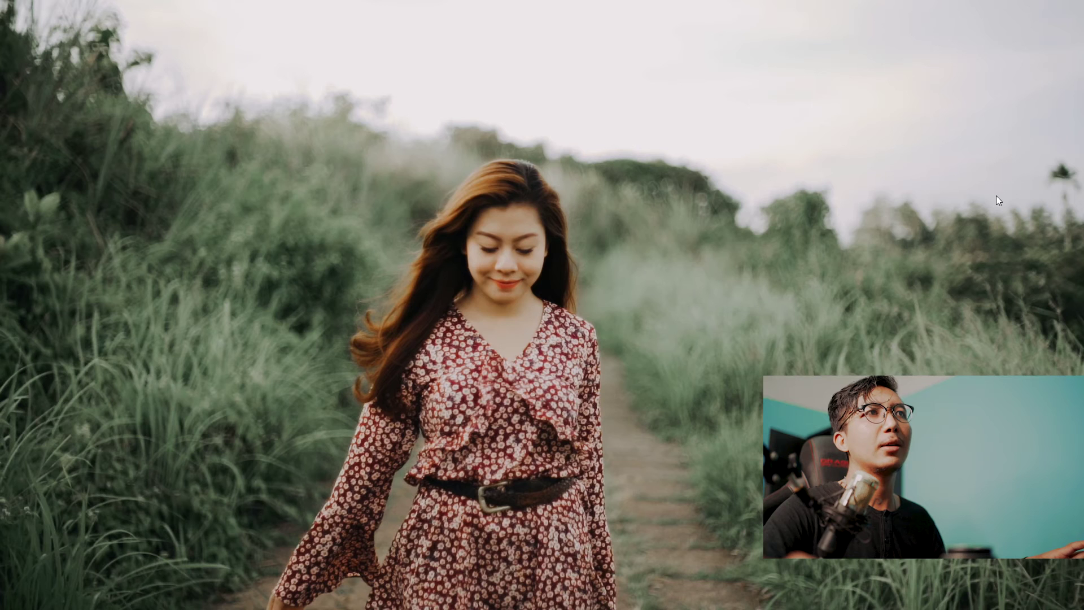
{"action": "key", "text": "ctrl+grave"}
{"action": "key", "text": "space"}
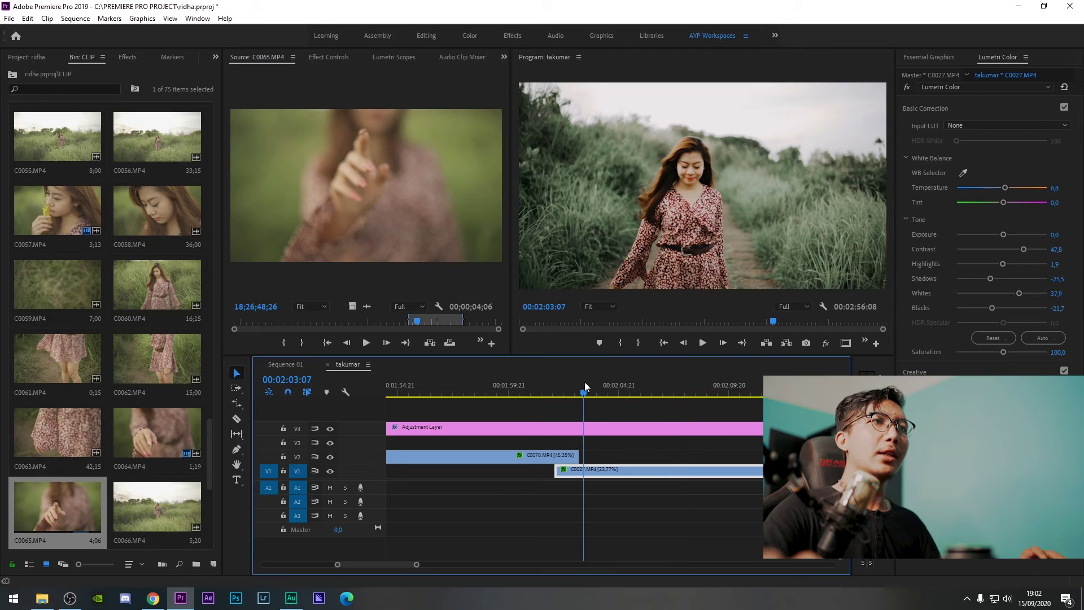
{"action": "key", "text": "ctrl+grave"}
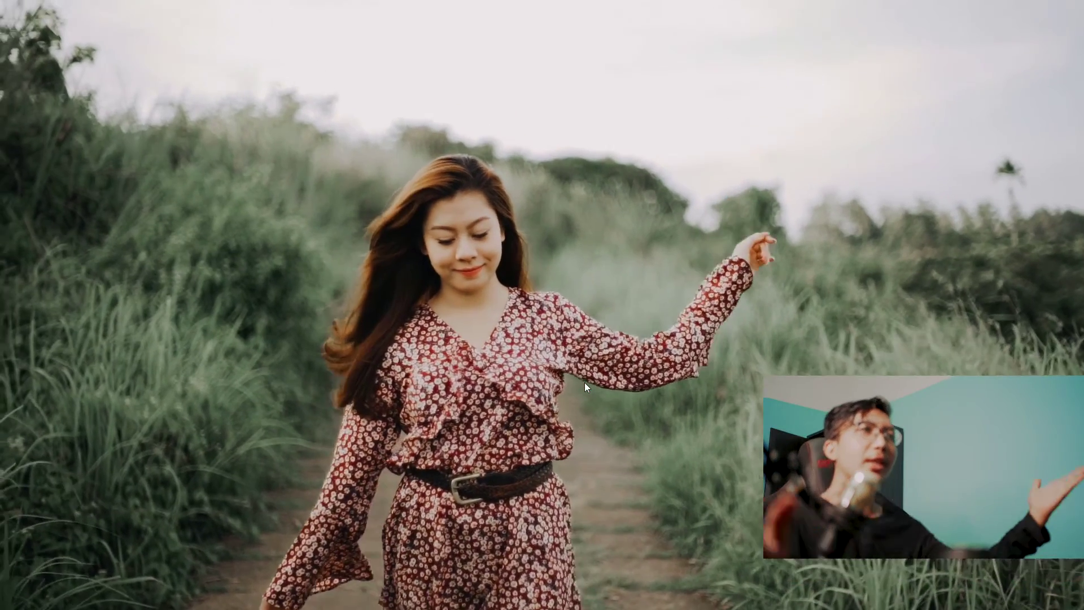
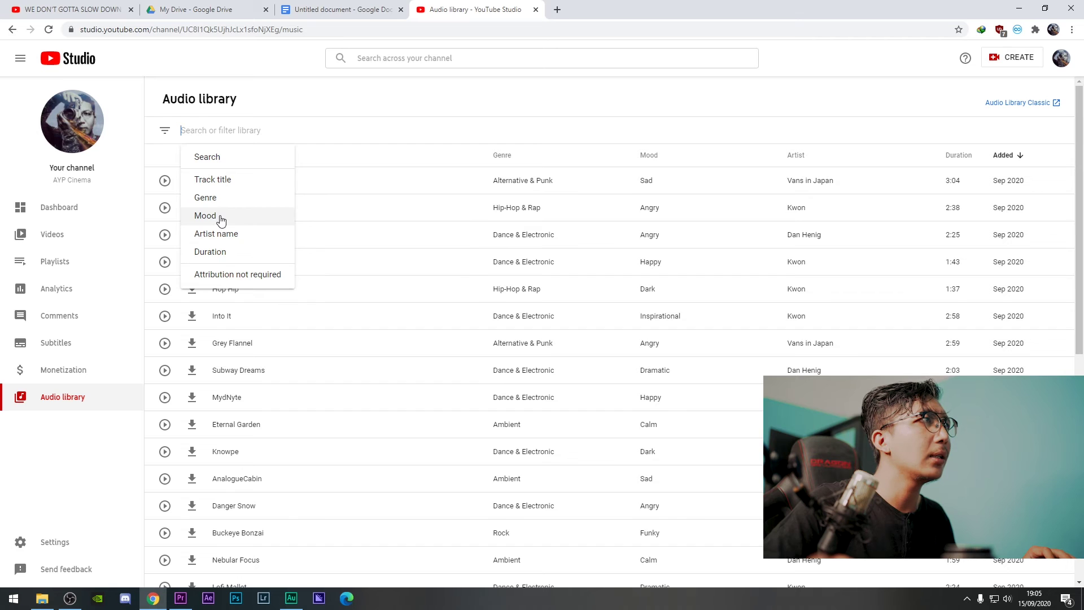
Filter the YouTube Studio audio library by the mood Happy and the genre Ambient.
{"action": "left_click", "coordinate": [216, 217]}
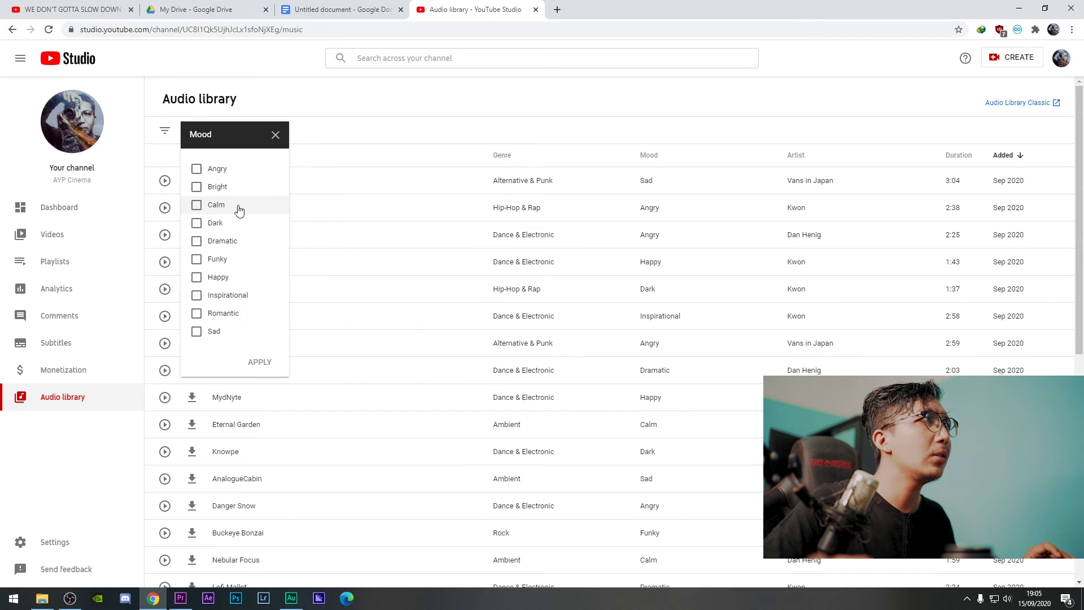
{"action": "left_click", "coordinate": [203, 278]}
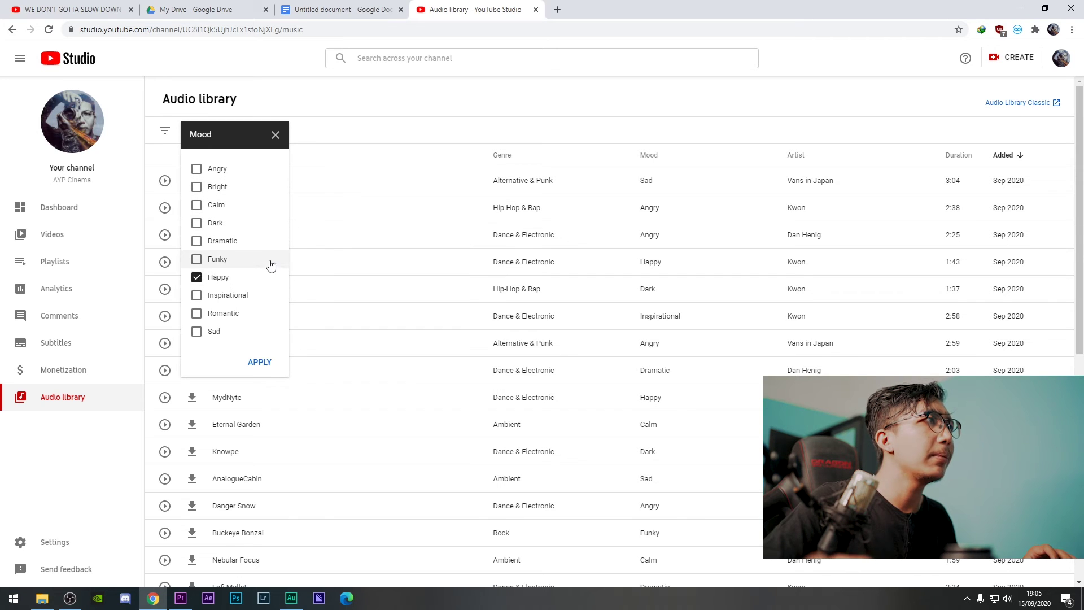
{"action": "left_click", "coordinate": [265, 361]}
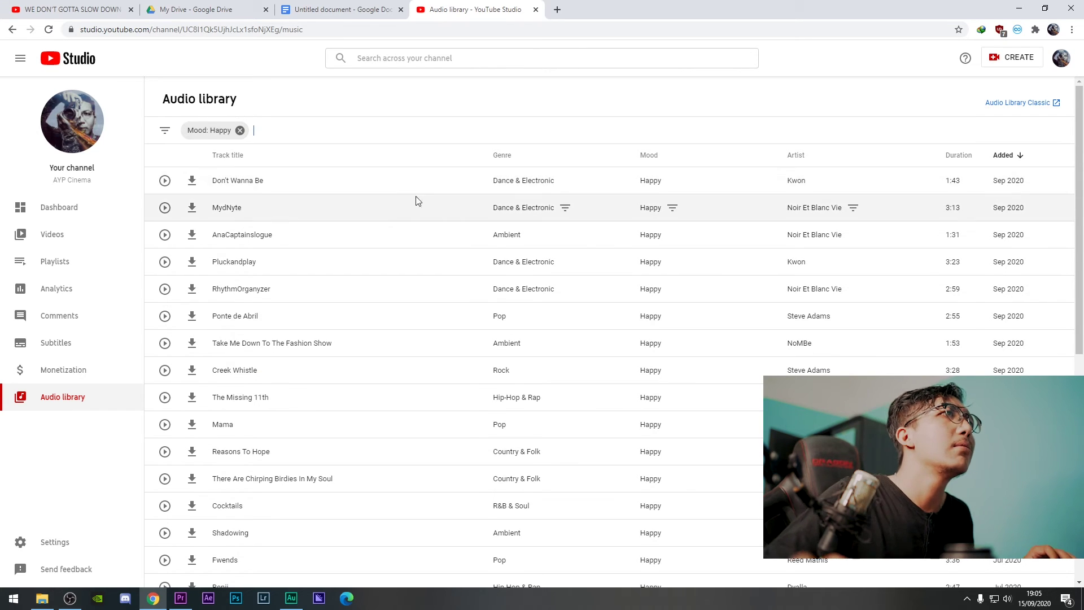
{"action": "left_click", "coordinate": [169, 136]}
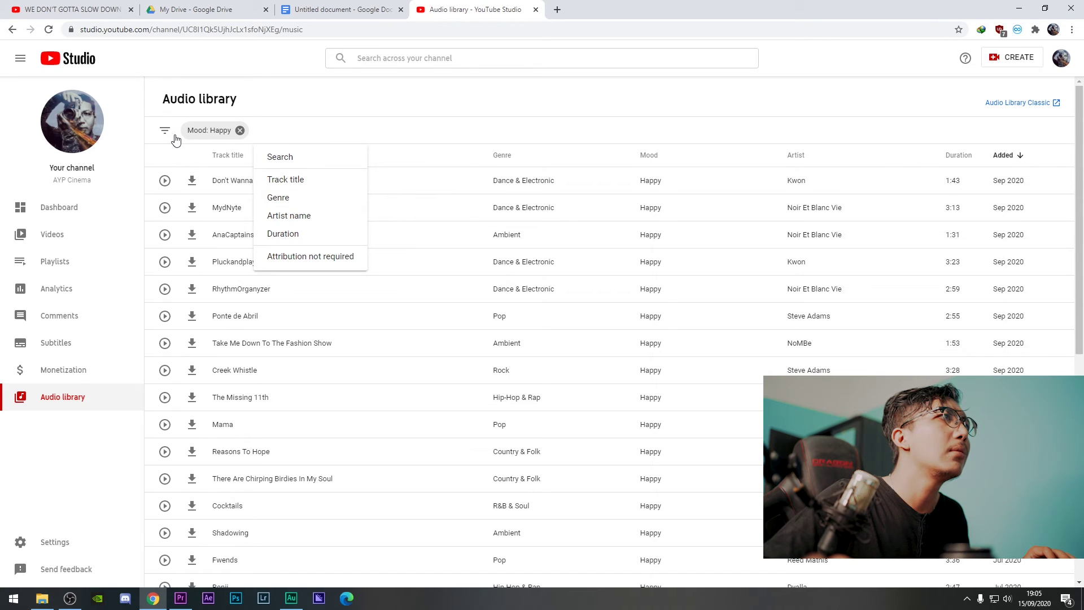
{"action": "left_click", "coordinate": [297, 202]}
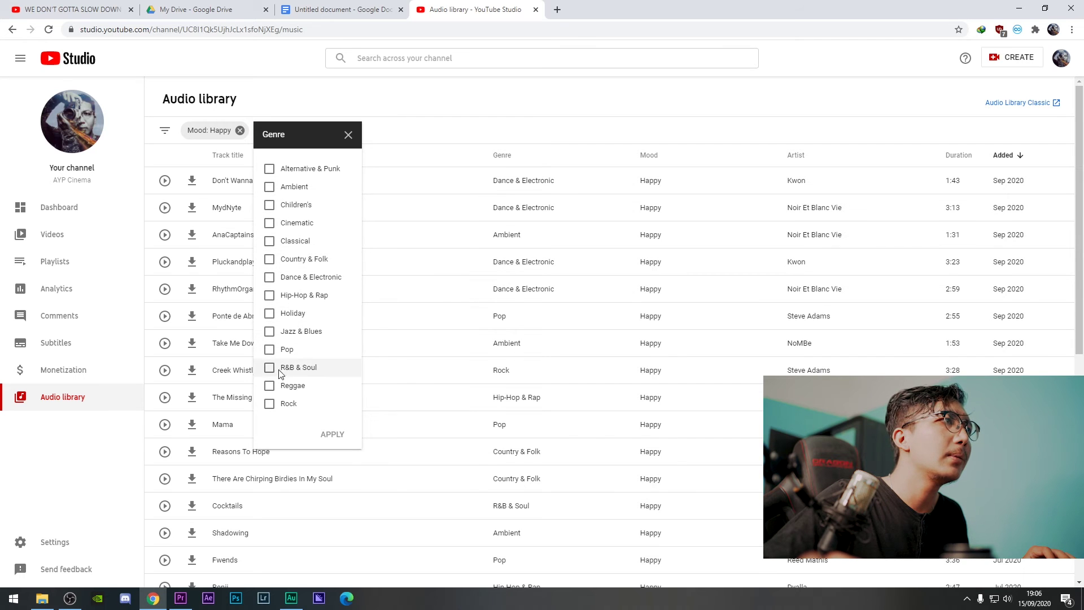
{"action": "left_click", "coordinate": [271, 186]}
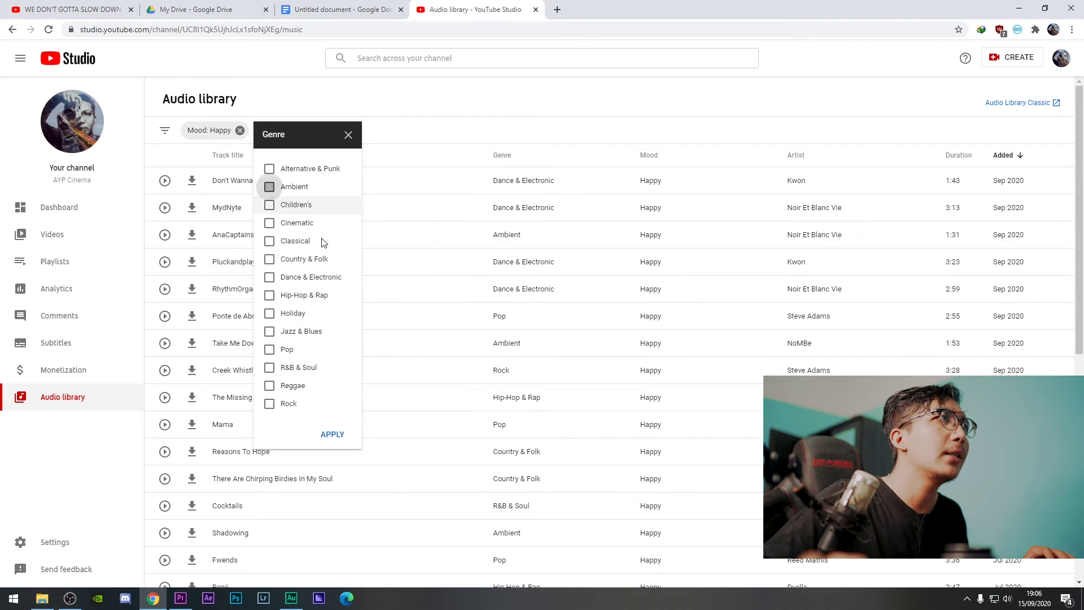
{"action": "left_click", "coordinate": [333, 435]}
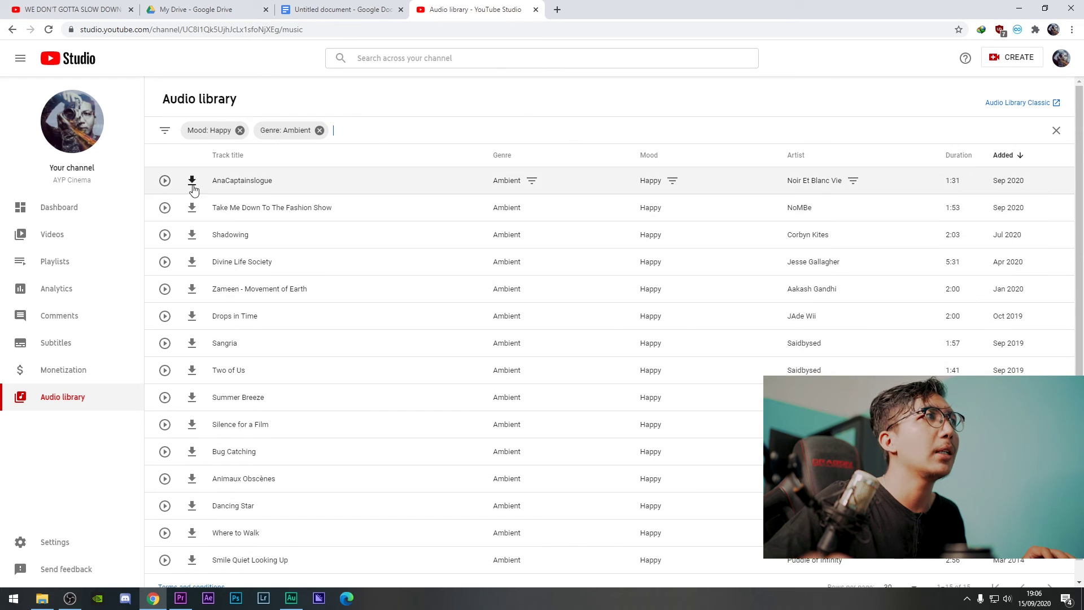
Listen to the first five filtered tracks, from AnaCaptainslogue to Zameen - Movement of Earth, and compare them with Shadowing.
{"action": "left_click", "coordinate": [164, 180]}
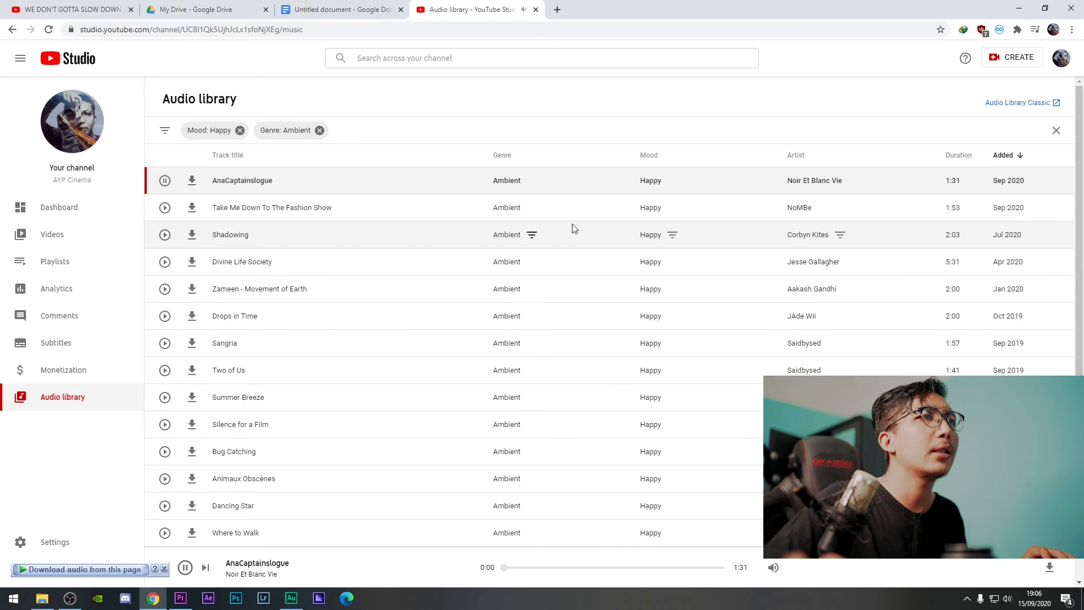
{"action": "left_click", "coordinate": [165, 207]}
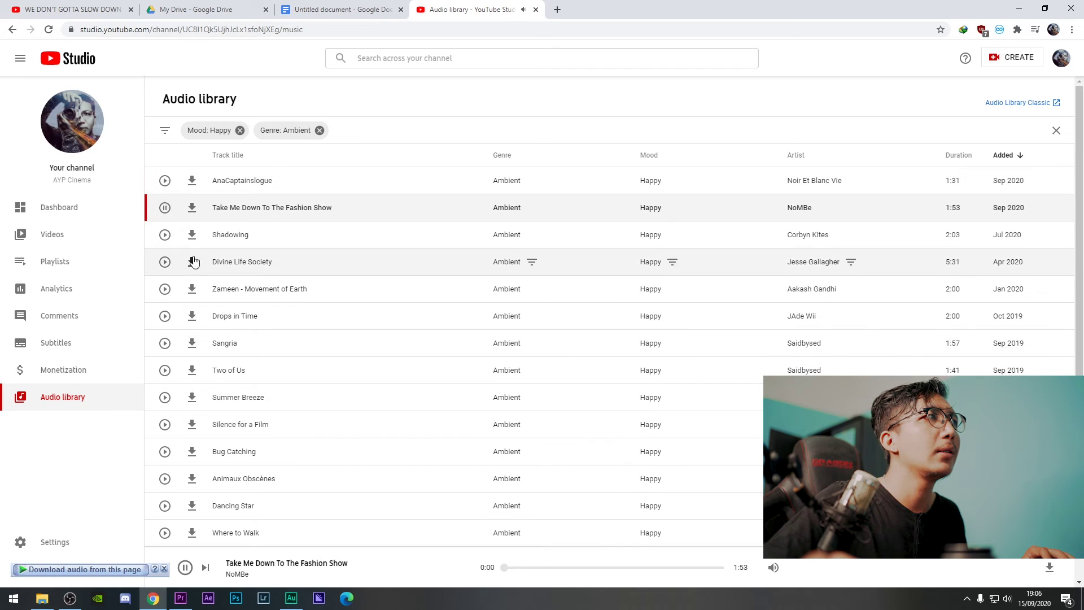
{"action": "left_click", "coordinate": [164, 234]}
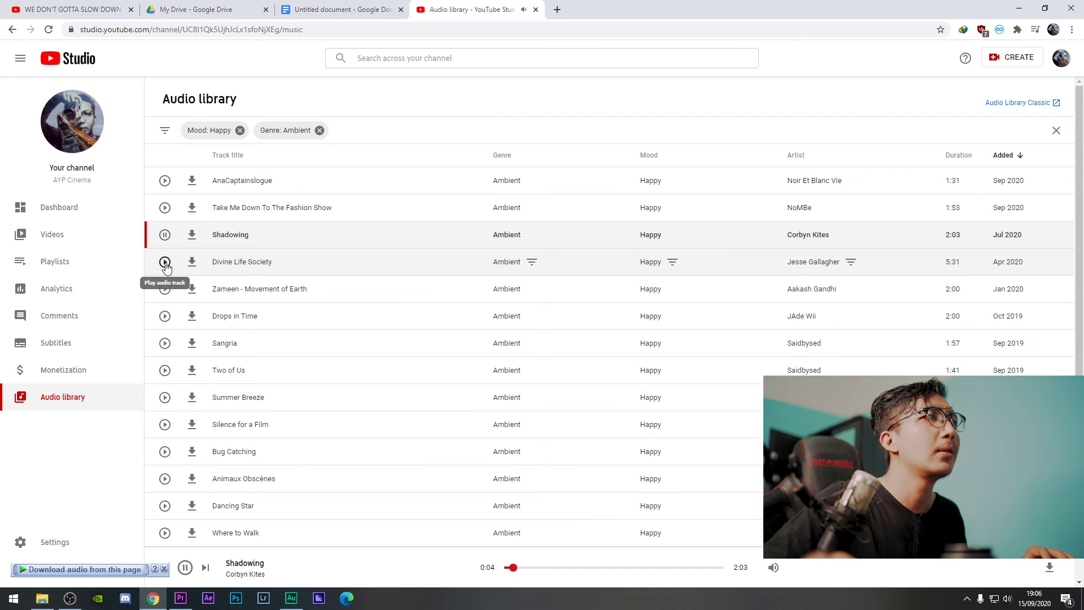
{"action": "left_click", "coordinate": [164, 262]}
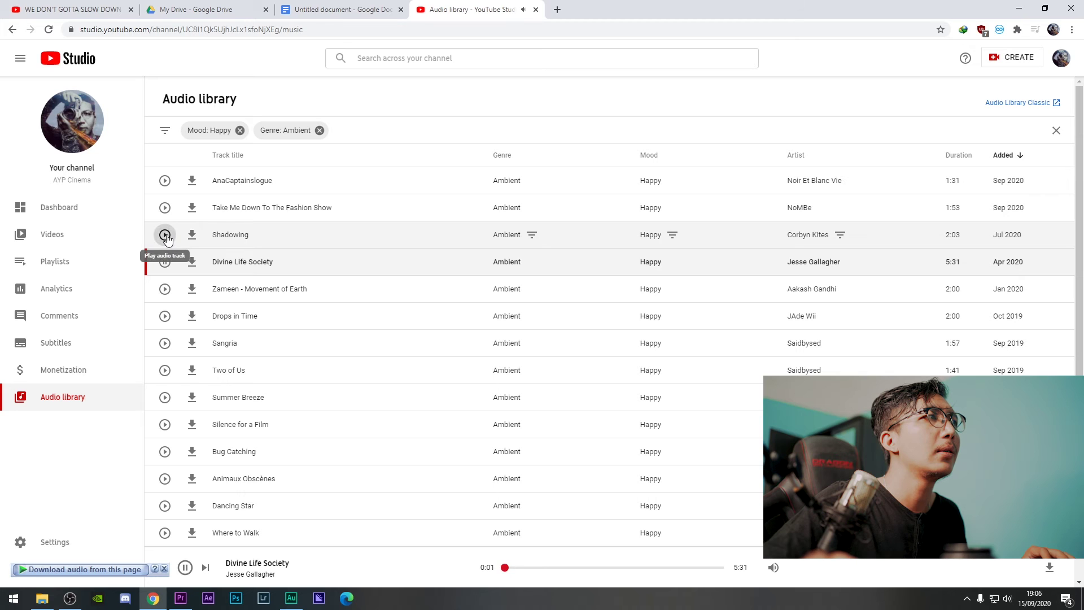
{"action": "left_click", "coordinate": [166, 236]}
{"action": "left_click", "coordinate": [165, 289]}
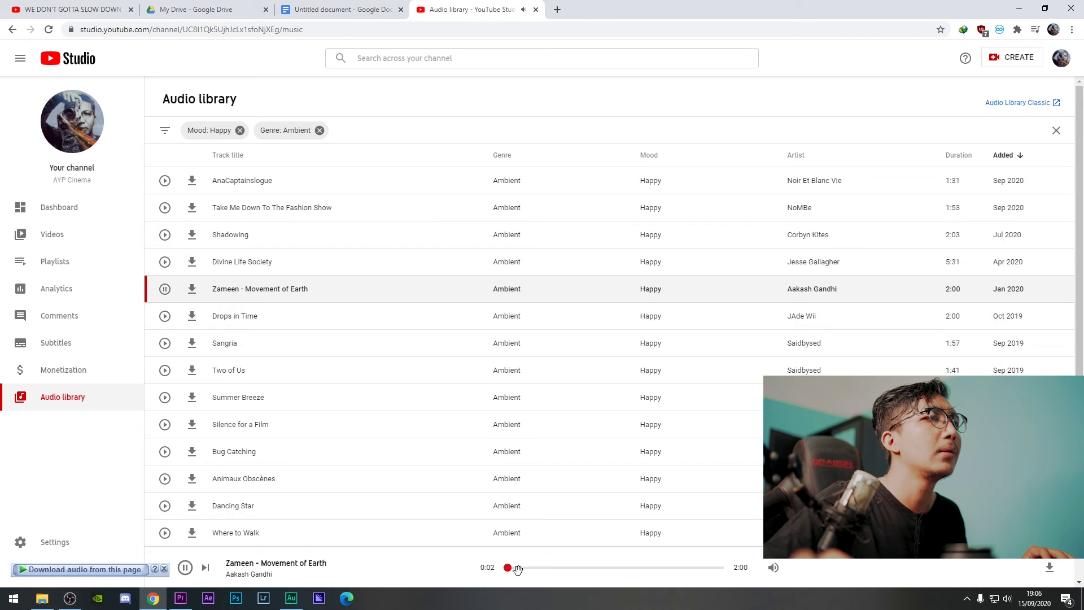
{"action": "left_click", "coordinate": [165, 235]}
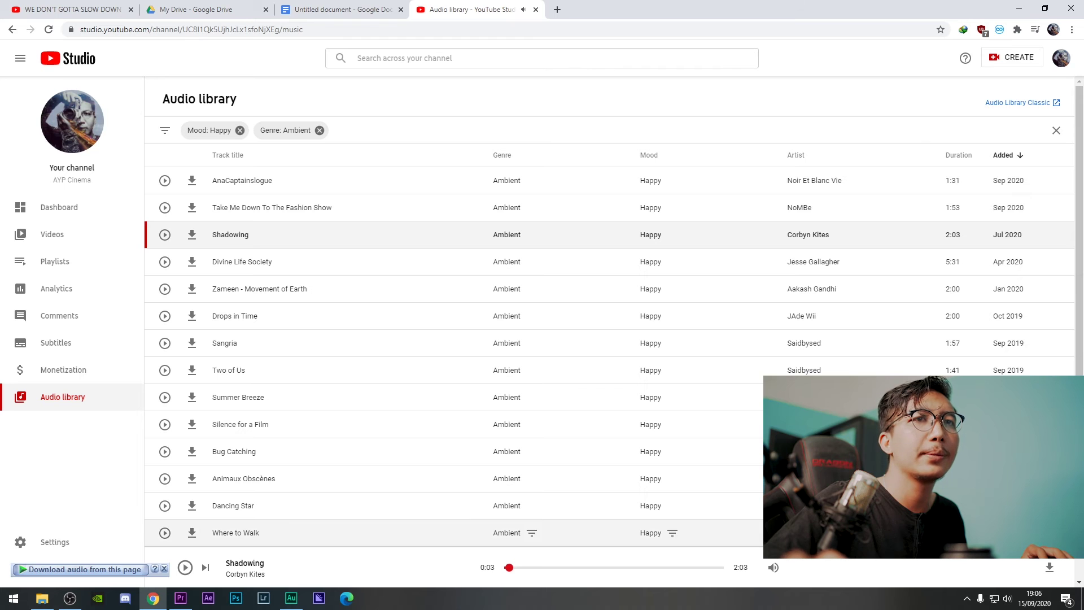
Download the Shadowing track as an MP3 into Downloads\Music and open its folder.
{"action": "left_click", "coordinate": [1048, 568]}
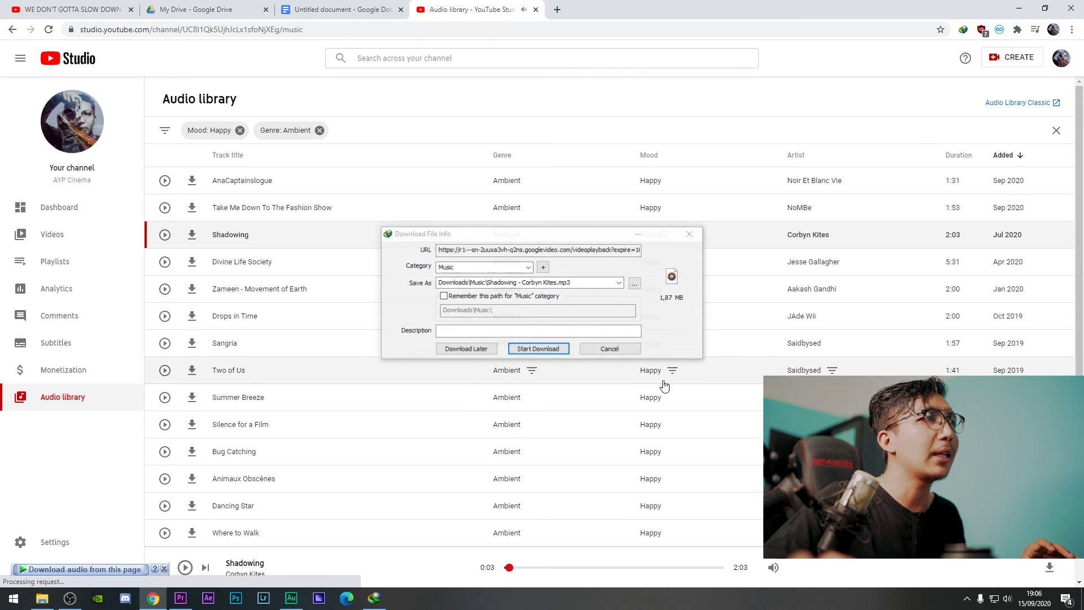
{"action": "left_click", "coordinate": [539, 349]}
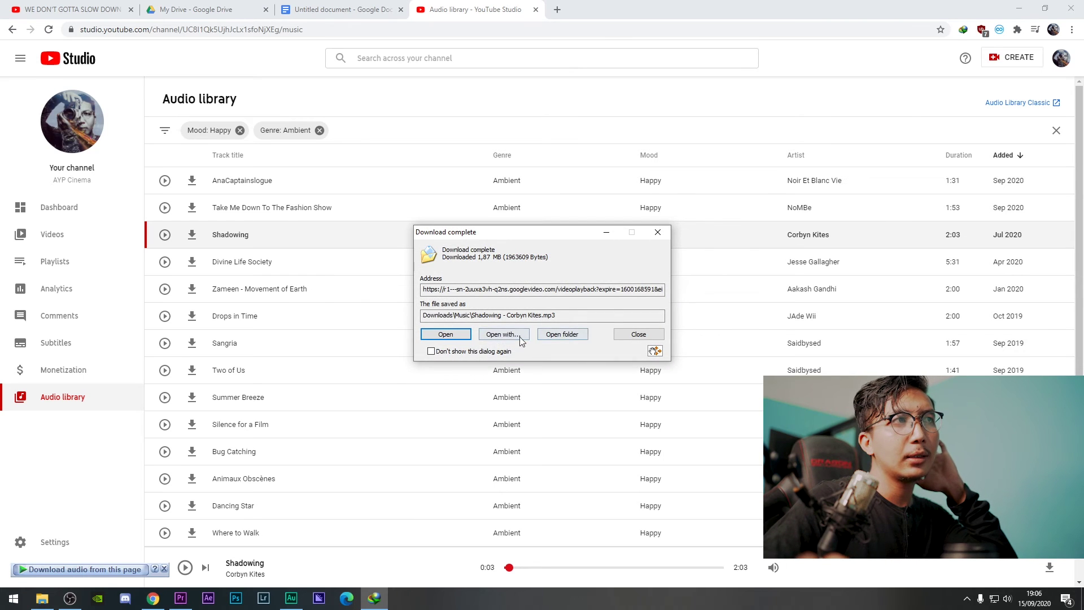
{"action": "left_click", "coordinate": [561, 334]}
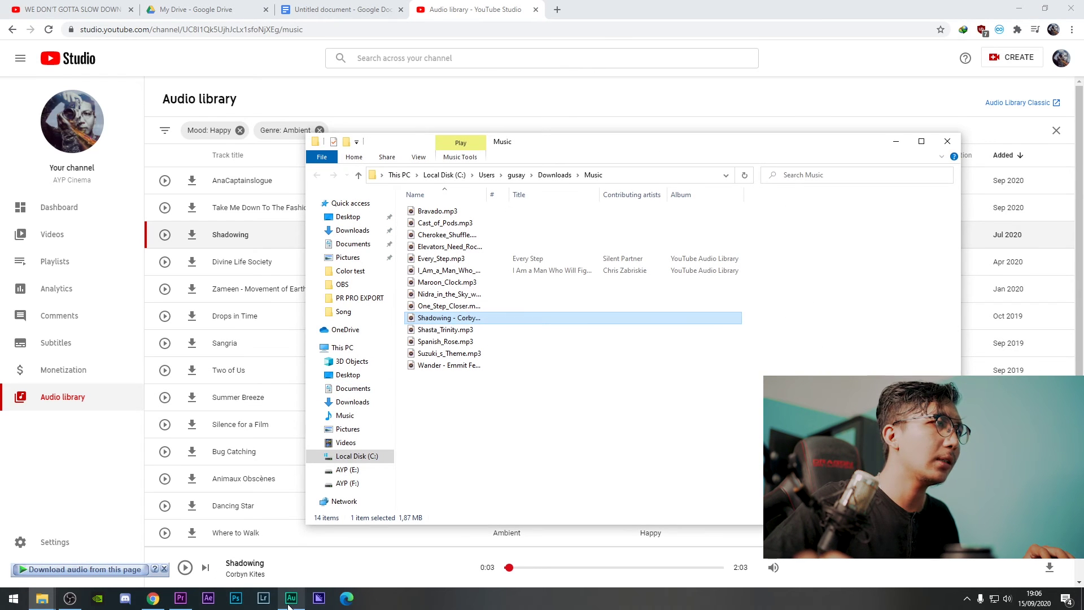
Switch to Premiere Pro and import the downloaded Shadowing MP3 from the Music folder into the ridha project.
{"action": "left_click", "coordinate": [180, 599]}
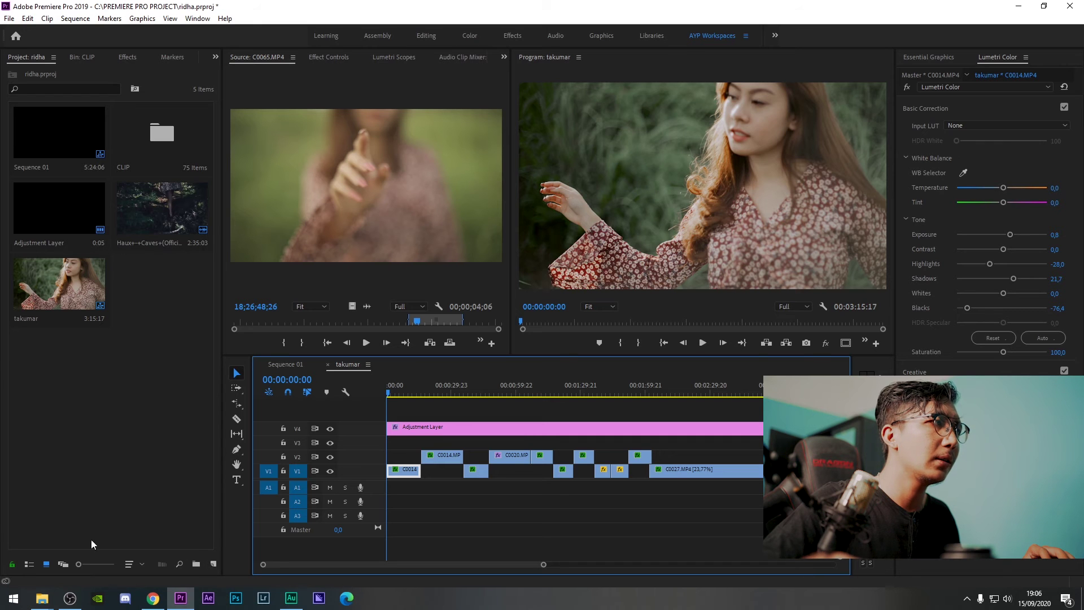
{"action": "mouse_move", "coordinate": [45, 602]}
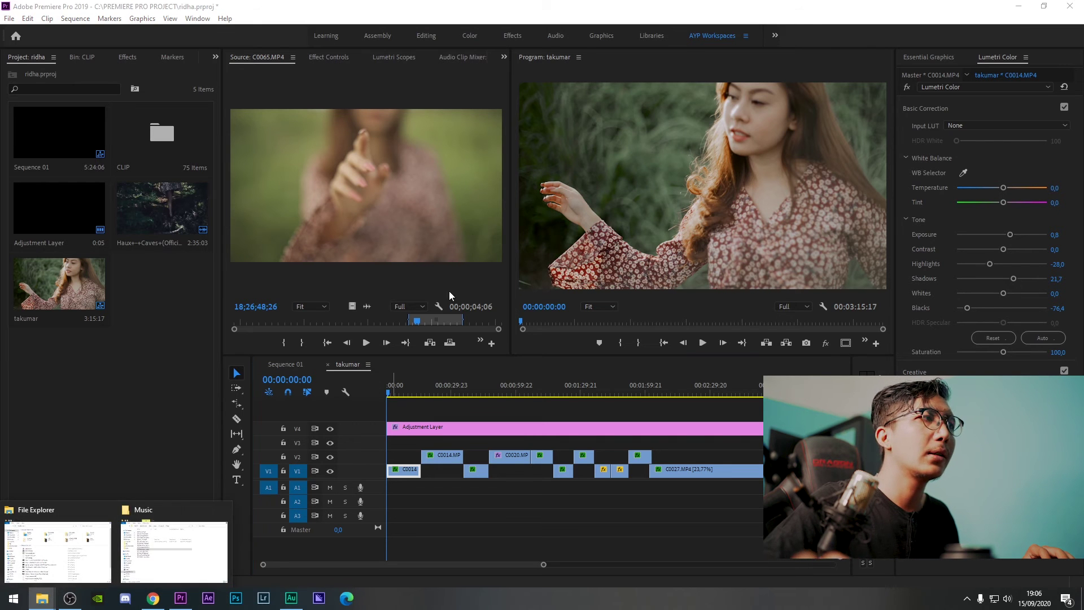
{"action": "left_click", "coordinate": [157, 551]}
{"action": "left_click_drag", "start_coordinate": [86, 379], "coordinate": [107, 409]}
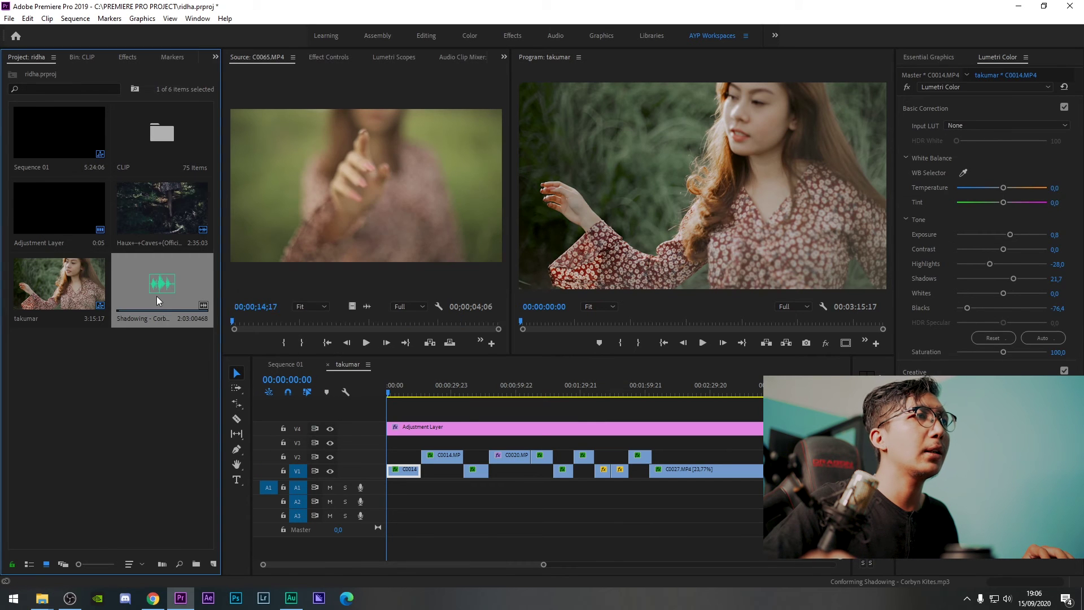
Place the audio of the Shadowing track on A1 at the start of the takumar sequence.
{"action": "double_click", "coordinate": [157, 296]}
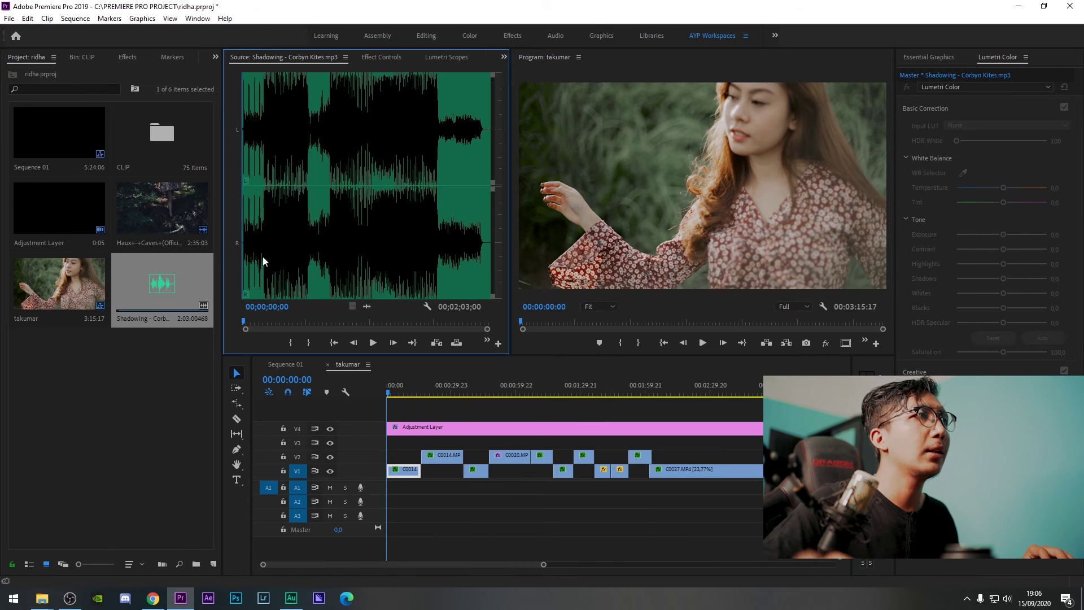
{"action": "mouse_move", "coordinate": [373, 312]}
{"action": "left_mouse_down"}
{"action": "mouse_move", "coordinate": [650, 491]}
{"action": "mouse_move", "coordinate": [378, 494]}
{"action": "left_mouse_up"}
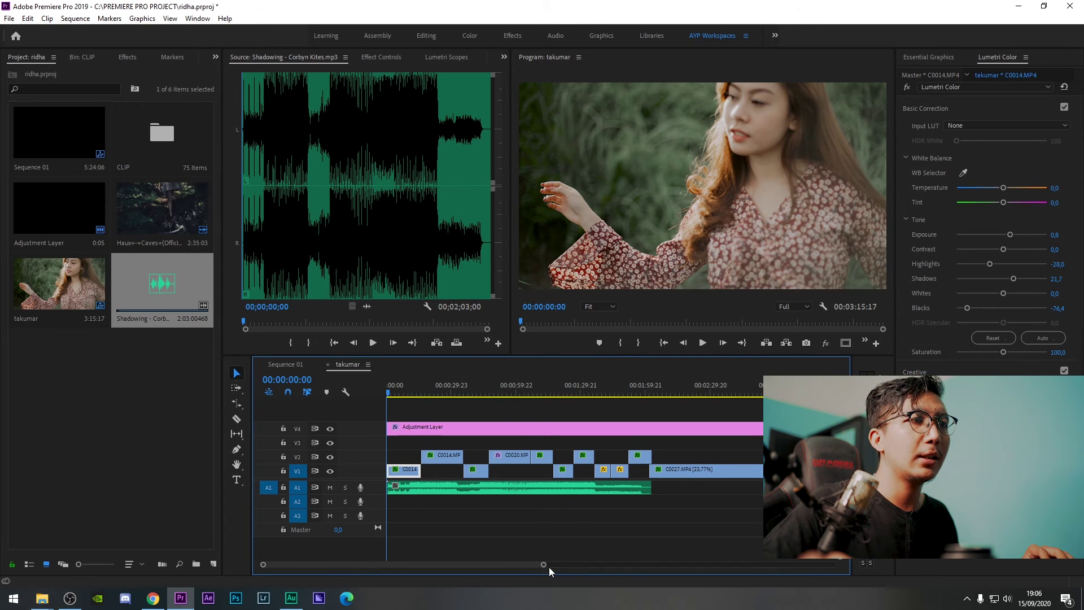
{"action": "left_click_drag", "start_coordinate": [543, 565], "coordinate": [577, 566]}
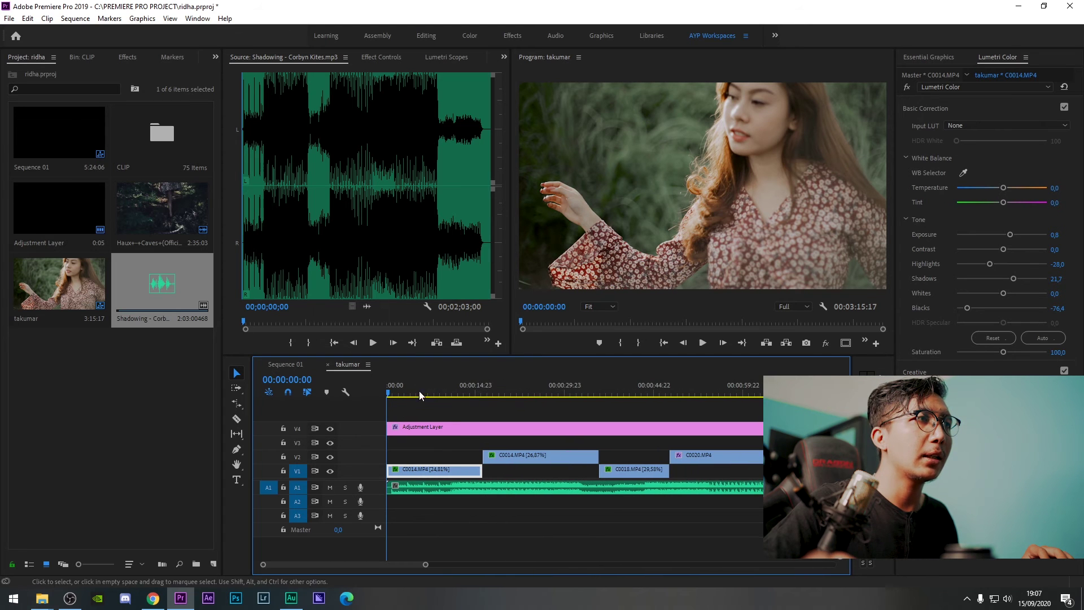
Play the opening with the music, shorten the first C0014 clip to about 3 seconds and move the second C0014 clip against it.
{"action": "key", "text": "space"}
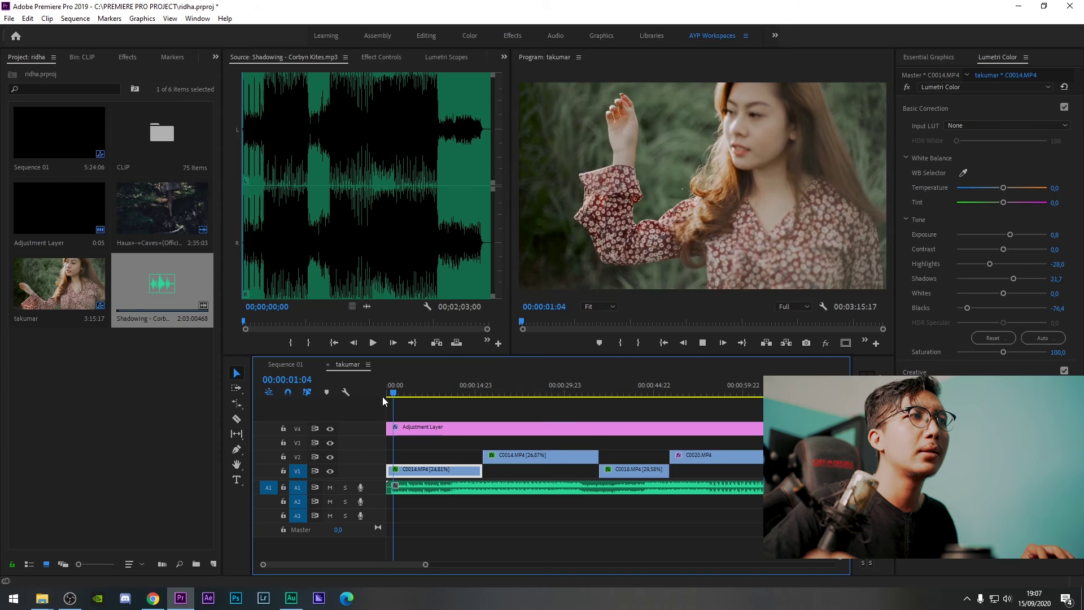
{"action": "mouse_move", "coordinate": [398, 398]}
{"action": "left_mouse_down"}
{"action": "mouse_move", "coordinate": [385, 397]}
{"action": "mouse_move", "coordinate": [445, 397]}
{"action": "mouse_move", "coordinate": [387, 397]}
{"action": "left_mouse_up"}
{"action": "key", "text": "space"}
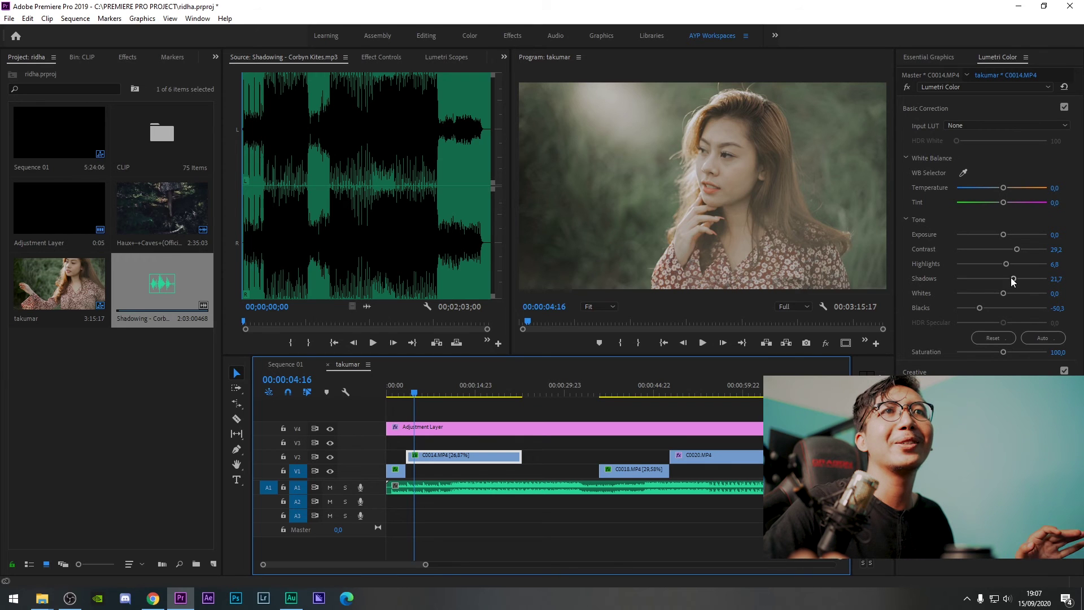
Set the second C0014 clip's highlights to 9.3, shadows to 0.6 and whites to 11.8.
{"action": "left_click_drag", "start_coordinate": [1014, 278], "coordinate": [999, 280]}
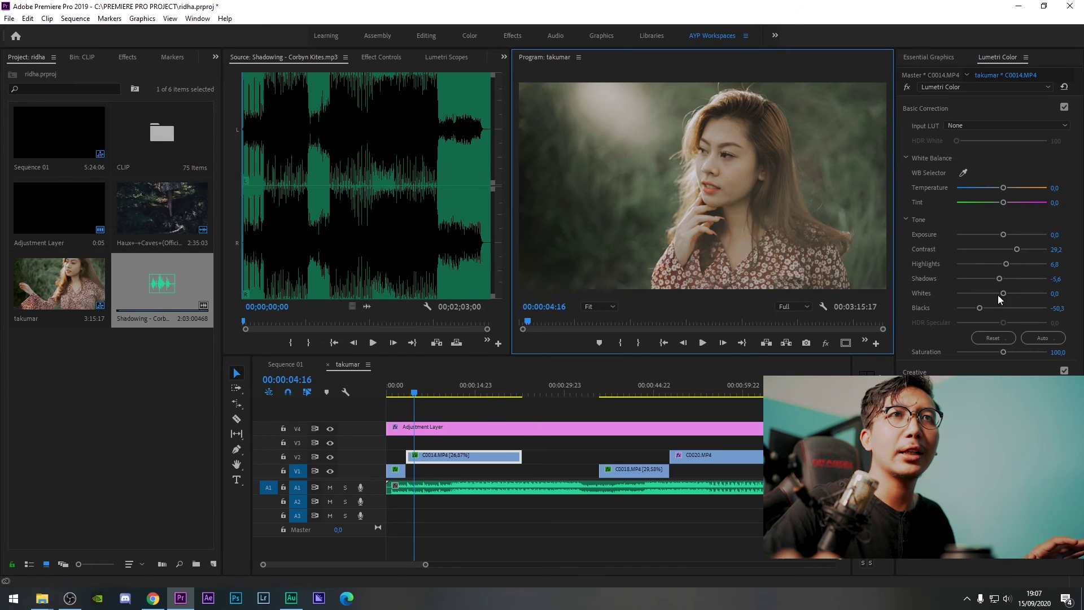
{"action": "left_click_drag", "start_coordinate": [999, 280], "coordinate": [1009, 268]}
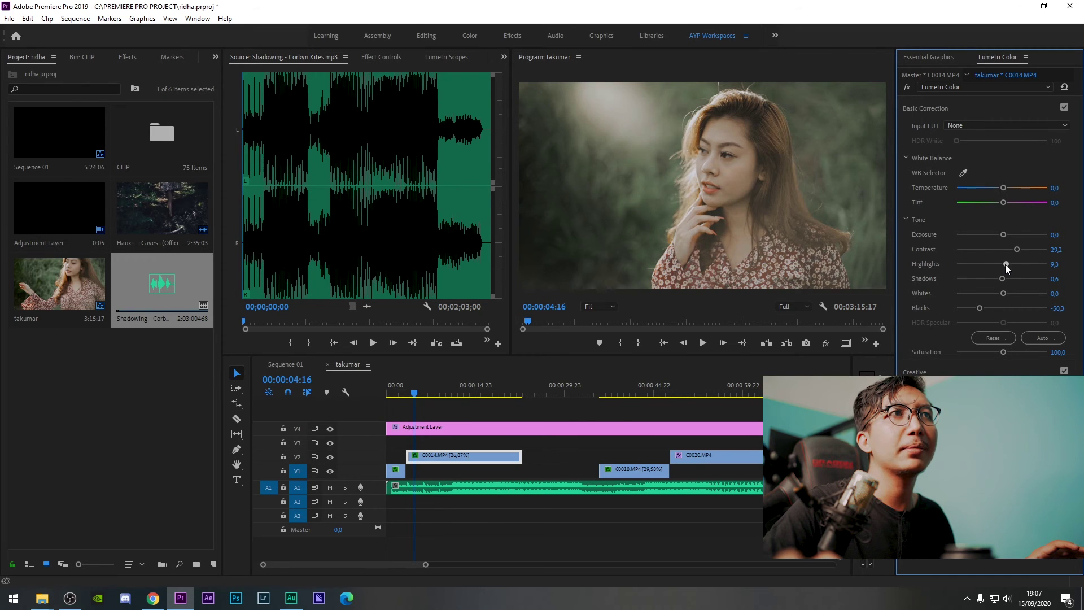
{"action": "left_click_drag", "start_coordinate": [1005, 296], "coordinate": [1001, 296]}
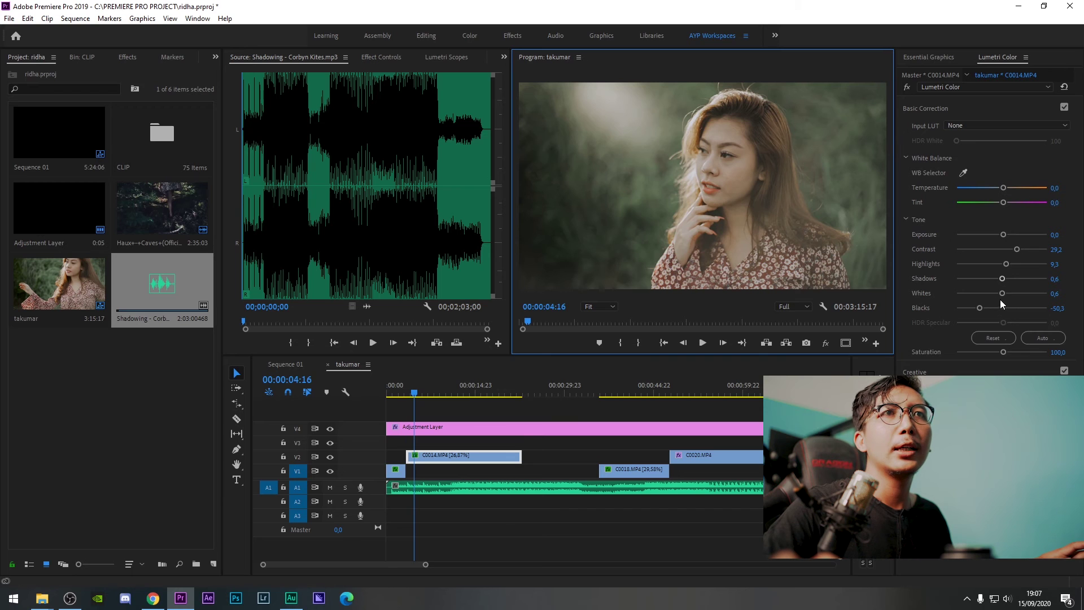
{"action": "left_click_drag", "start_coordinate": [1001, 293], "coordinate": [1007, 293]}
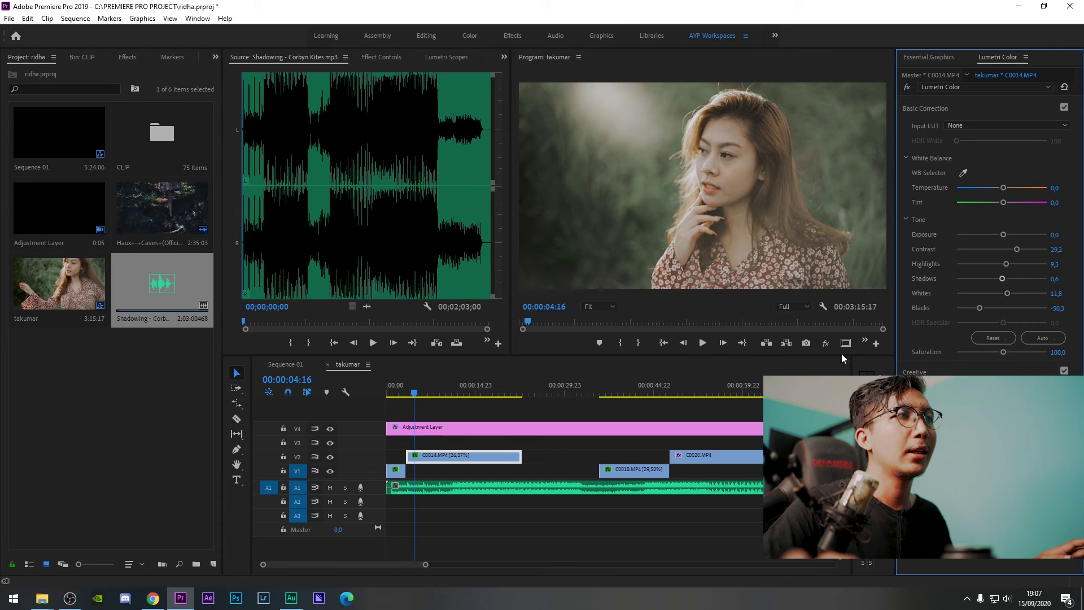
Shorten the second C0014 clip to end at about 00:00:04:19 and move C0018 on V1 directly after it.
{"action": "key", "text": "space"}
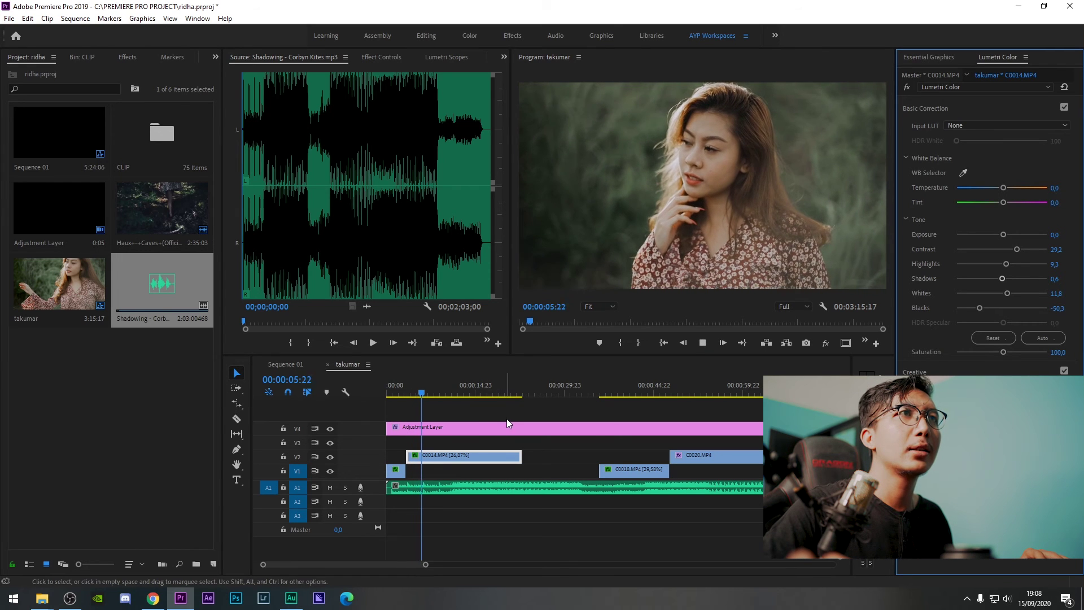
{"action": "key", "text": "space"}
{"action": "left_click_drag", "start_coordinate": [423, 393], "coordinate": [415, 394]}
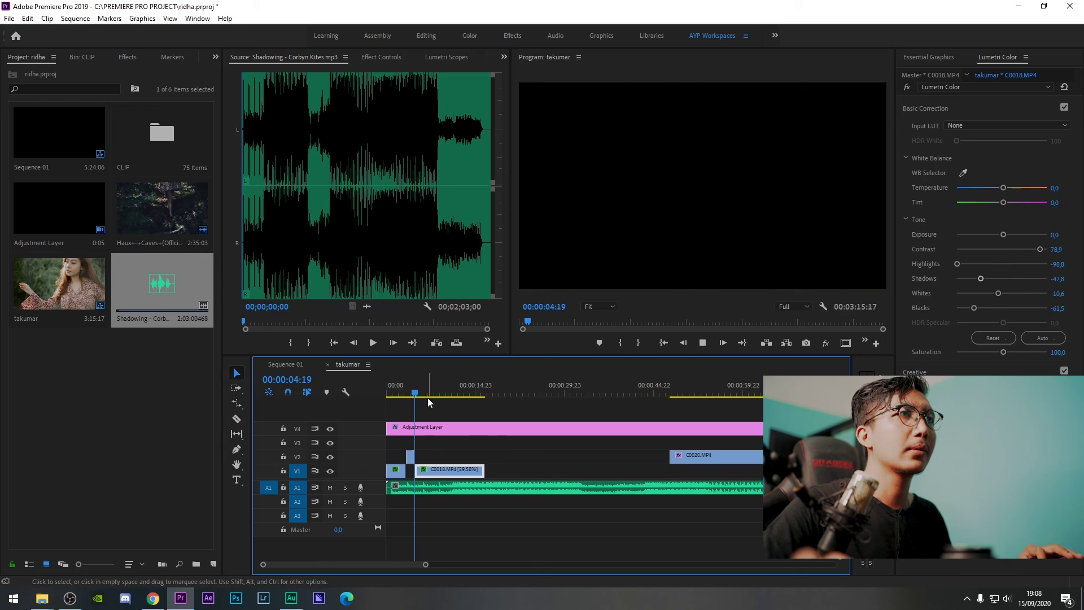
Set the C0018 clip's contrast to 75.2 and highlights to -32.9, and play it back.
{"action": "left_click", "coordinate": [427, 396]}
{"action": "left_click", "coordinate": [1037, 249]}
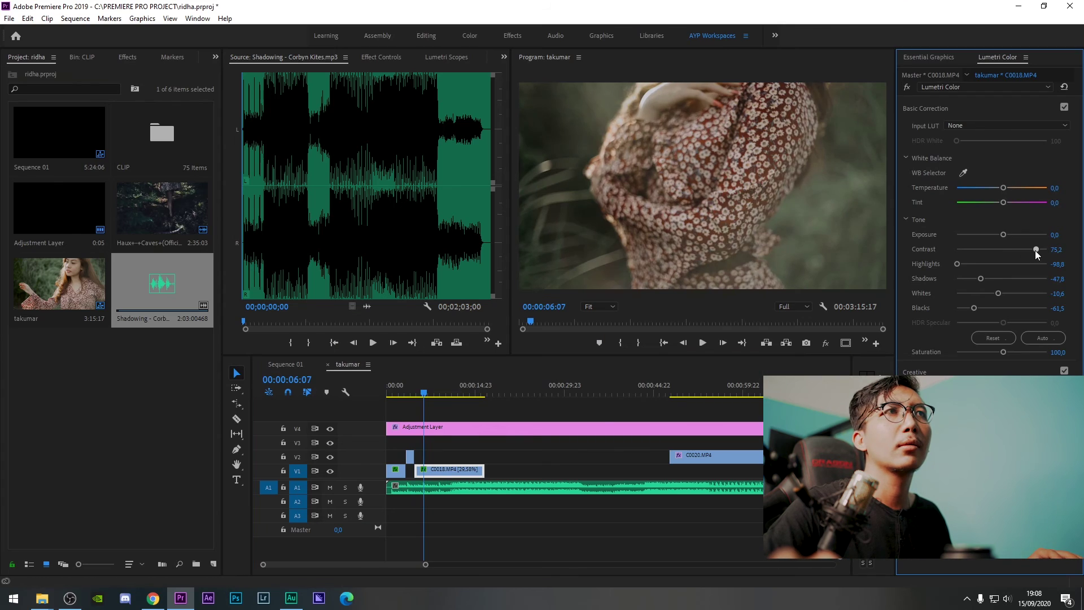
{"action": "left_click_drag", "start_coordinate": [957, 263], "coordinate": [987, 264]}
{"action": "left_click", "coordinate": [703, 343]}
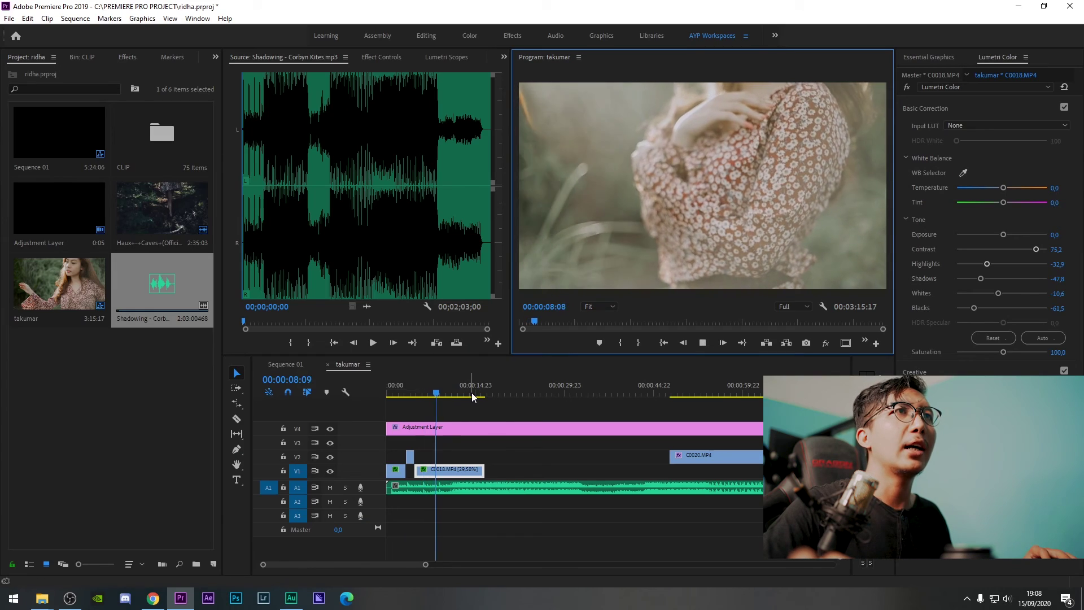
{"action": "key", "text": "space"}
Cut the beginning of C0018 up to 00:00:08:20, slide the rest back against the second C0014 clip and play it.
{"action": "left_click", "coordinate": [414, 393]}
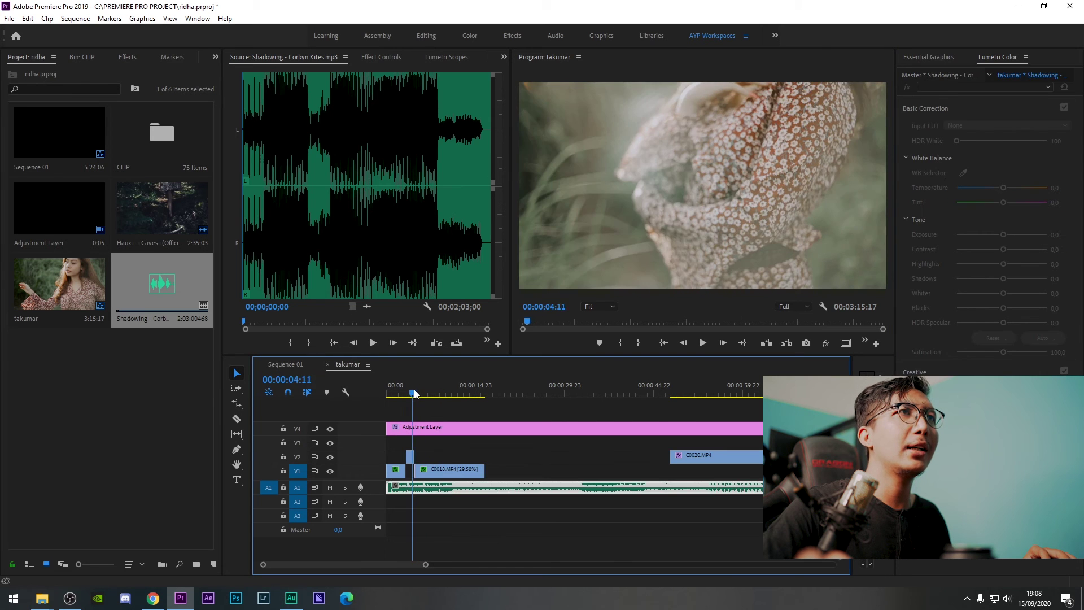
{"action": "left_click_drag", "start_coordinate": [415, 393], "coordinate": [441, 394]}
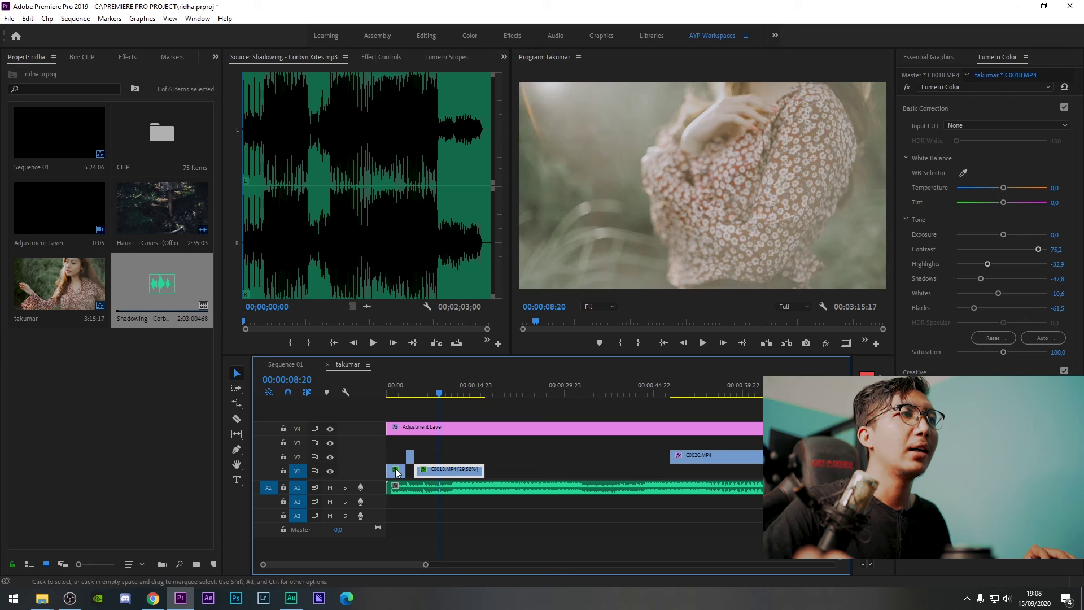
{"action": "mouse_move", "coordinate": [448, 471]}
{"action": "left_mouse_down"}
{"action": "mouse_move", "coordinate": [424, 474]}
{"action": "mouse_move", "coordinate": [435, 474]}
{"action": "left_mouse_up"}
{"action": "left_click", "coordinate": [415, 387]}
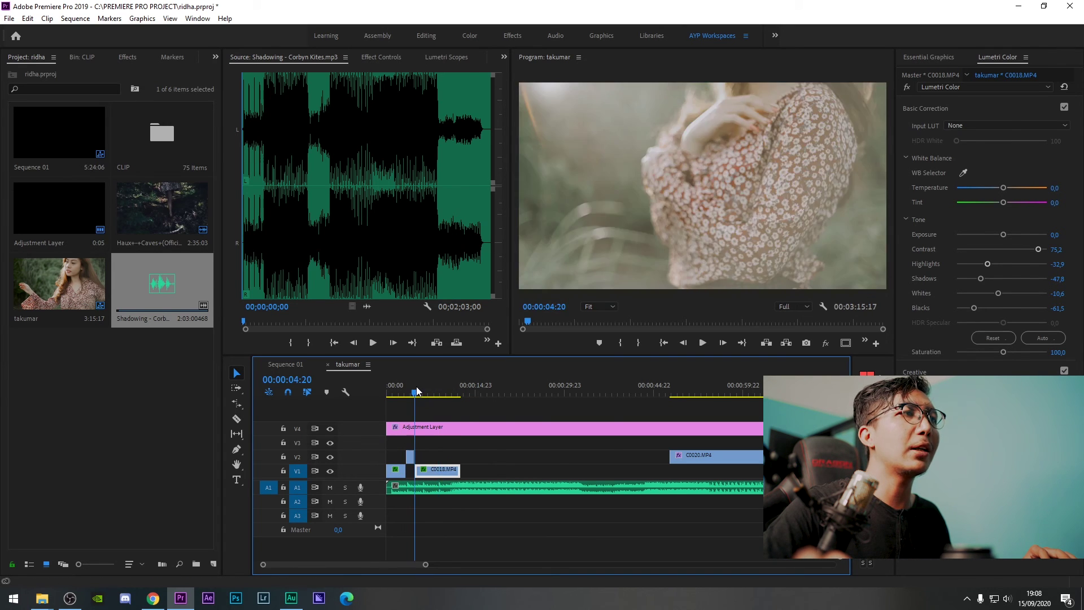
{"action": "key", "text": "space"}
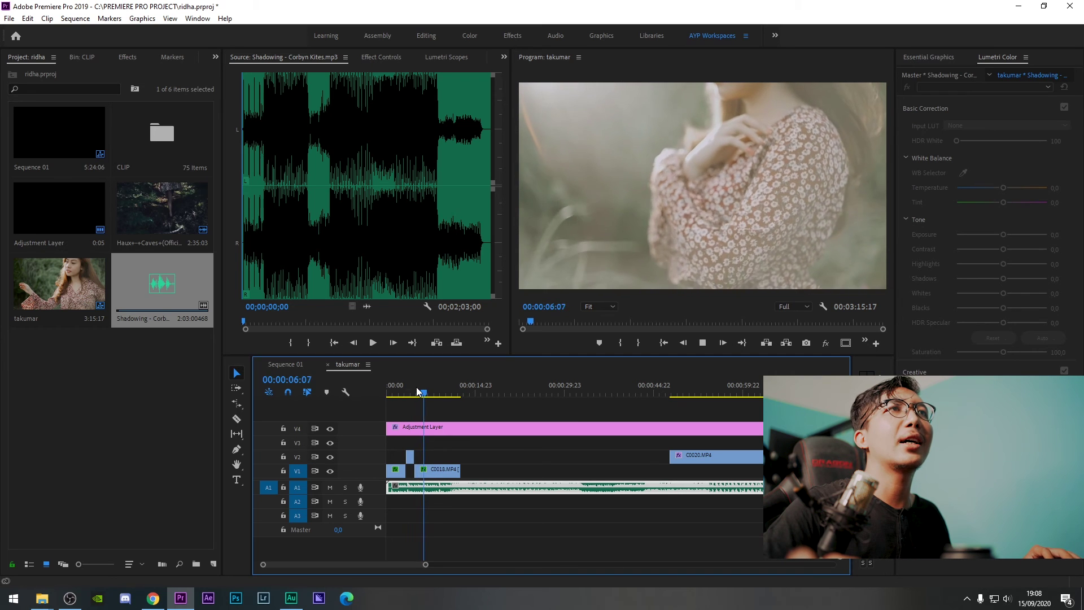
{"action": "key", "text": "space"}
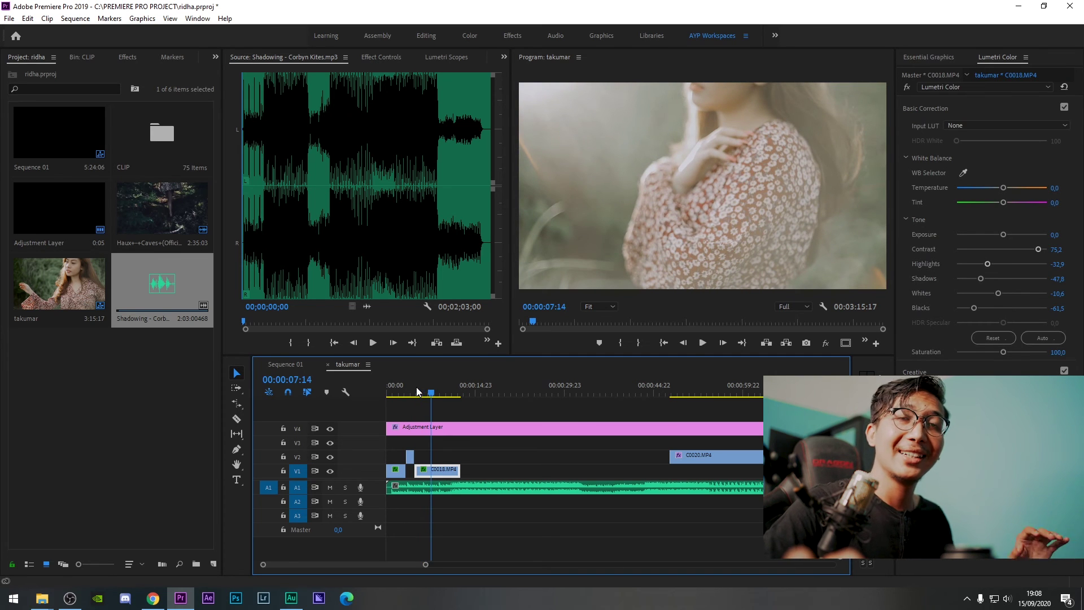
Save the project and play C0018 with the music to find its cut point.
{"action": "key", "text": "space"}
{"action": "key", "text": "space"}
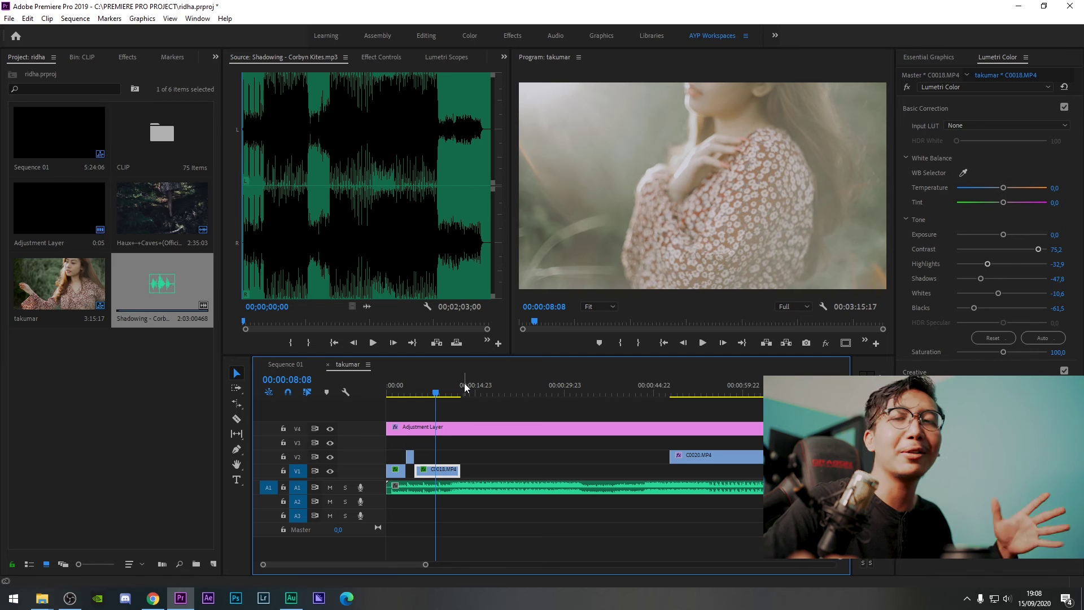
{"action": "key", "text": "ctrl+s"}
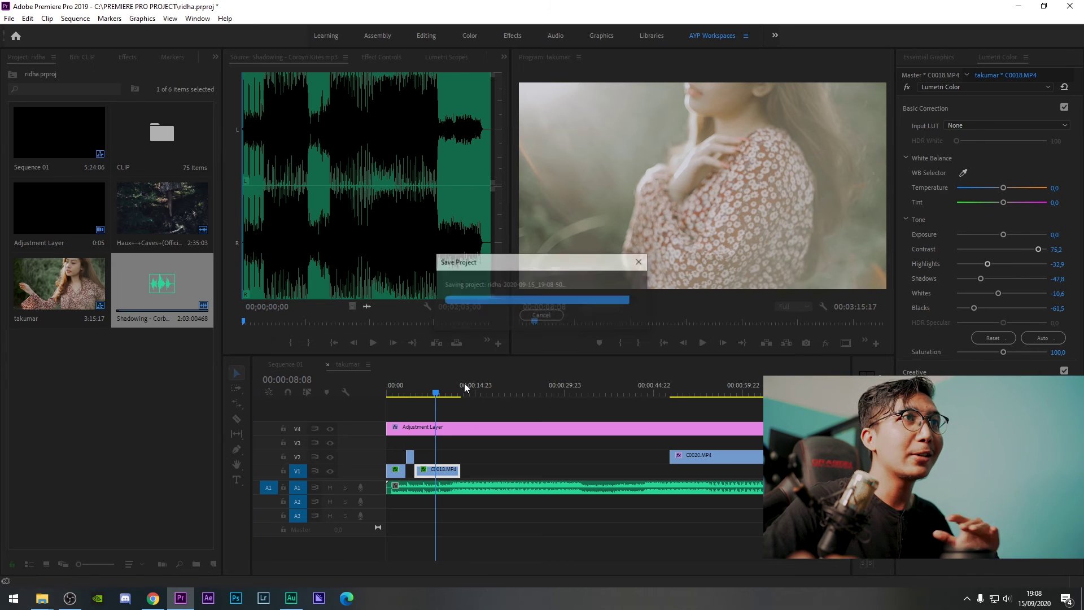
{"action": "key", "text": "space"}
{"action": "key", "text": "space"}
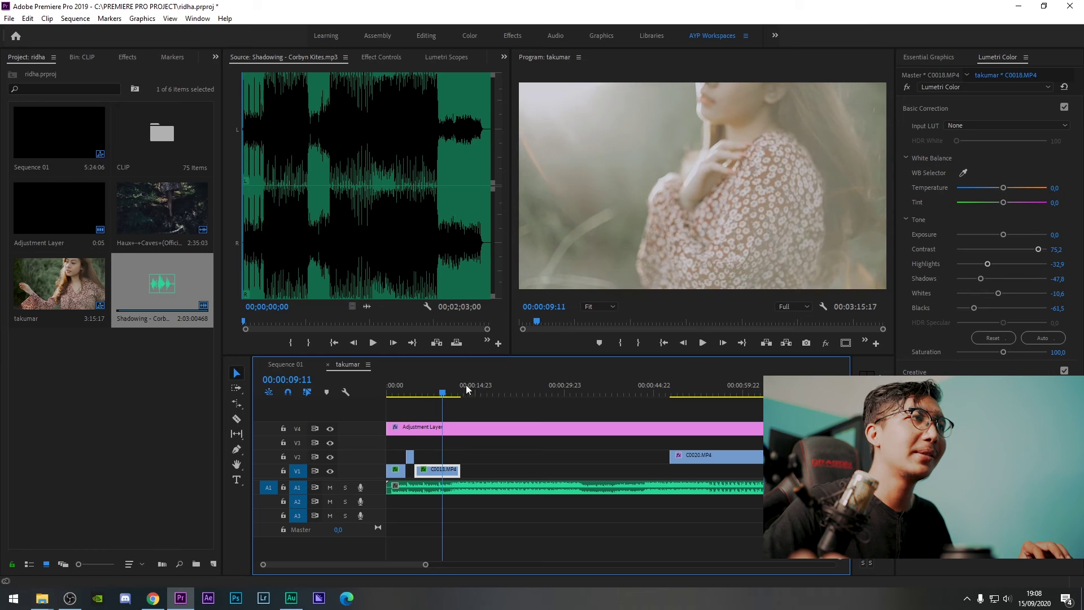
Shorten C0018 to end at about 00:00:08:20, place C0020 on V2 directly after it and play the result.
{"action": "left_click_drag", "start_coordinate": [444, 395], "coordinate": [441, 396]}
{"action": "left_click_drag", "start_coordinate": [459, 466], "coordinate": [438, 467]}
{"action": "left_click_drag", "start_coordinate": [583, 467], "coordinate": [503, 459]}
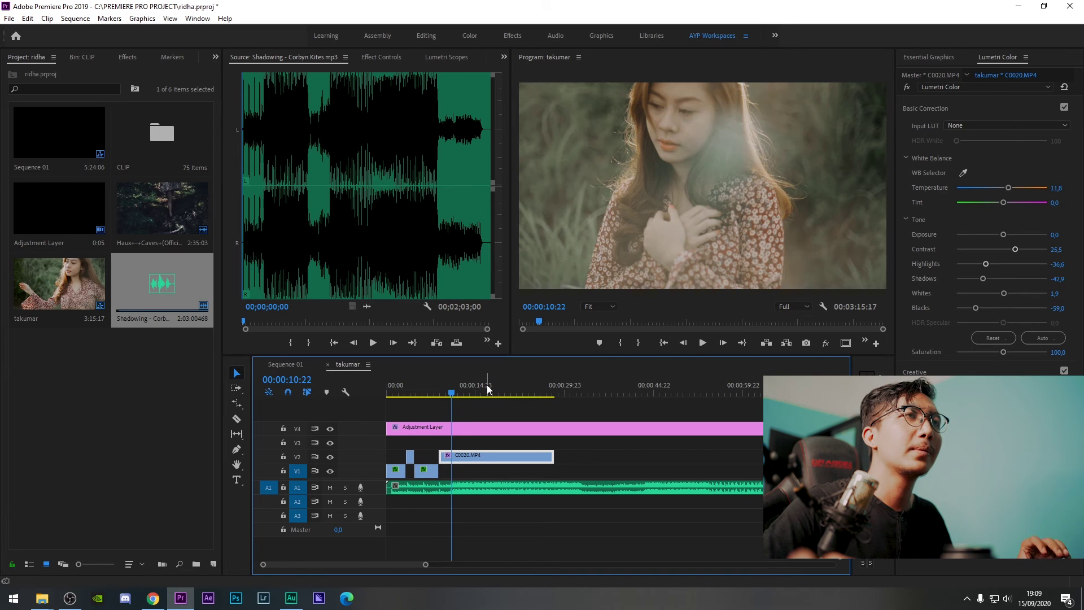
{"action": "key", "text": "space"}
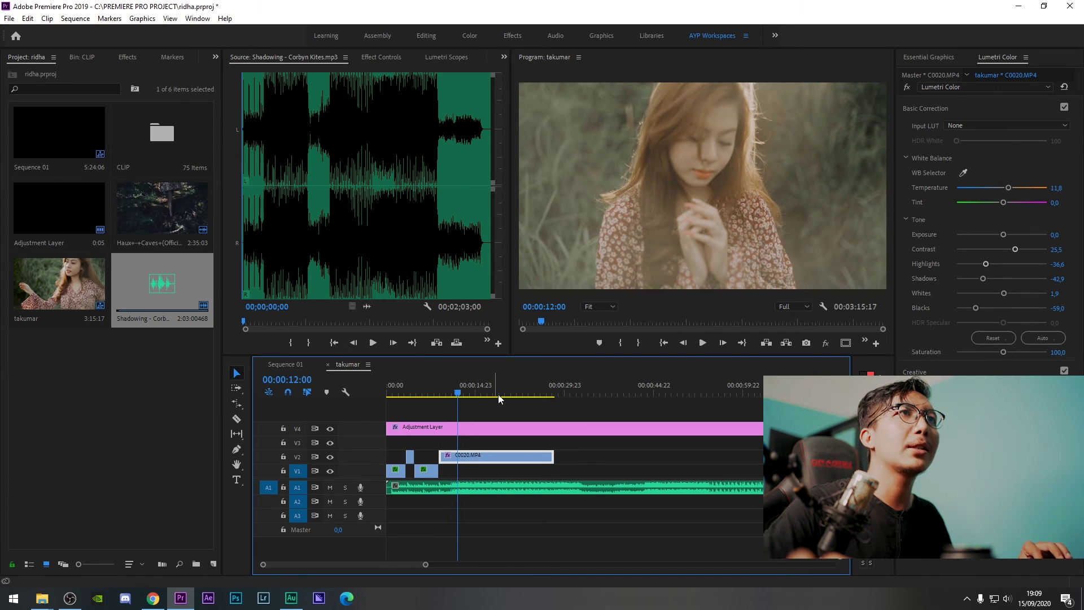
Look through the footage in the CLIP bin and open C0017 in the source view.
{"action": "double_click", "coordinate": [162, 133]}
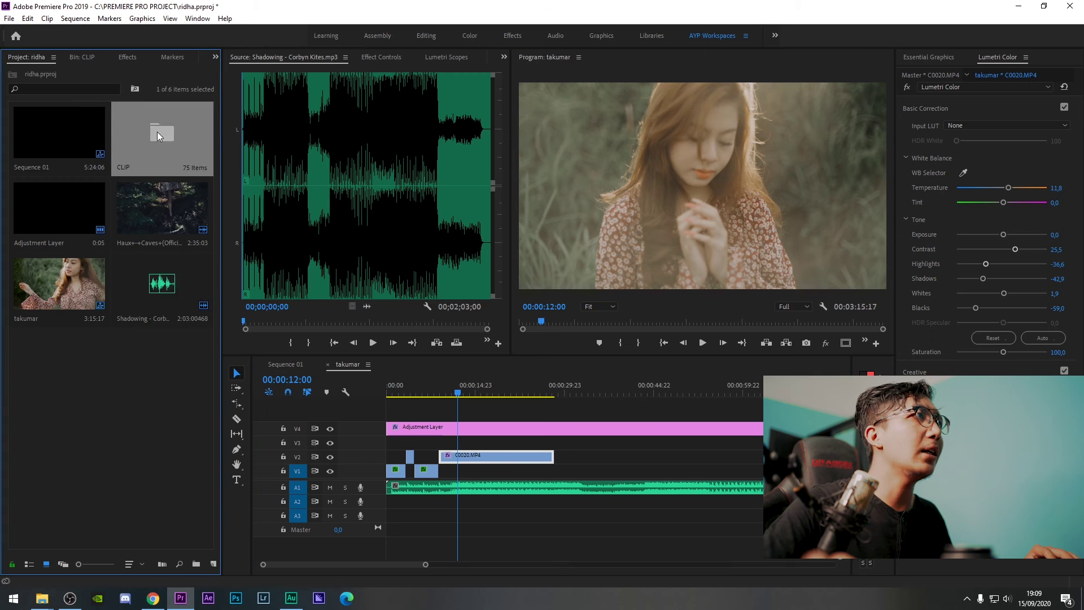
{"action": "scroll", "coordinate": [125, 313], "scroll_direction": "down", "scroll_amount": 5}
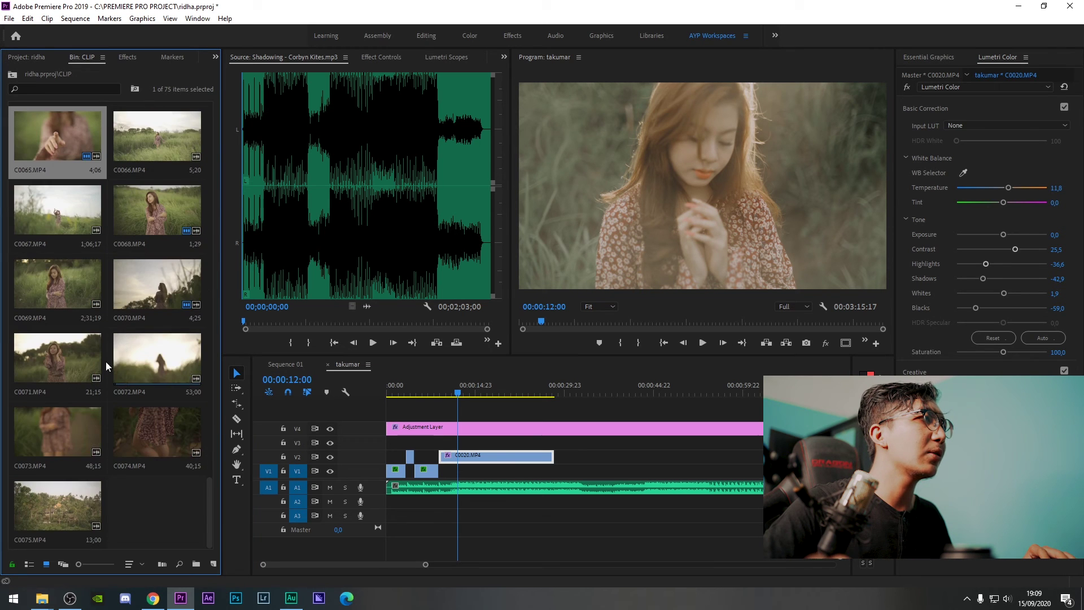
{"action": "scroll", "coordinate": [106, 362], "scroll_direction": "up", "scroll_amount": 10}
{"action": "scroll", "coordinate": [62, 310], "scroll_direction": "up", "scroll_amount": 4}
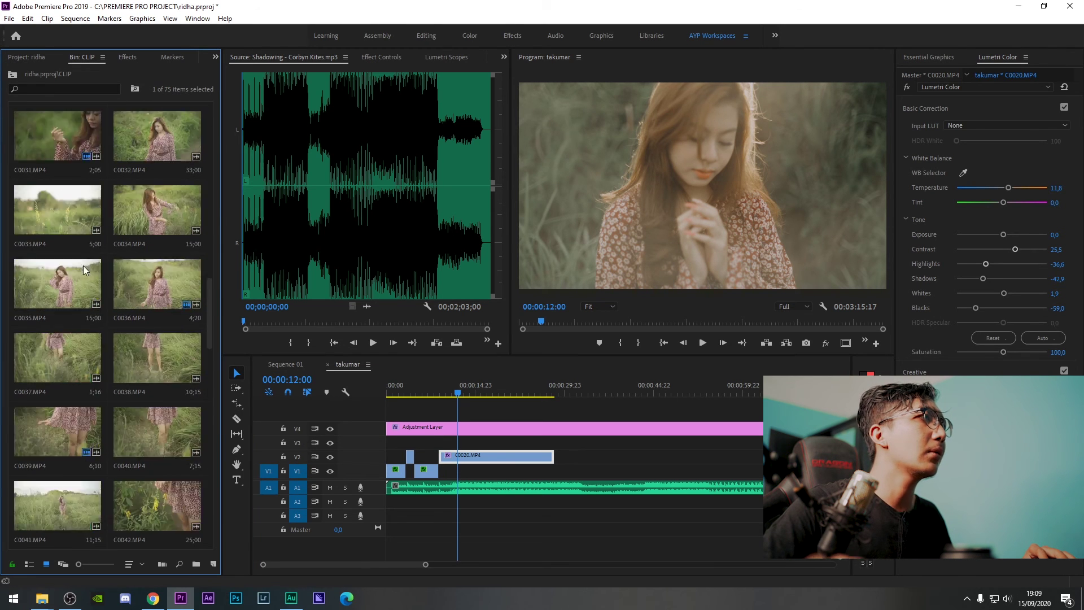
{"action": "double_click", "coordinate": [83, 265]}
{"action": "scroll", "coordinate": [141, 257], "scroll_direction": "down", "scroll_amount": 2}
Trim the beginning of C0020, keep it against C0018 and shorten its end to about 00:00:10:22.
{"action": "left_click", "coordinate": [455, 385]}
{"action": "key", "text": "space"}
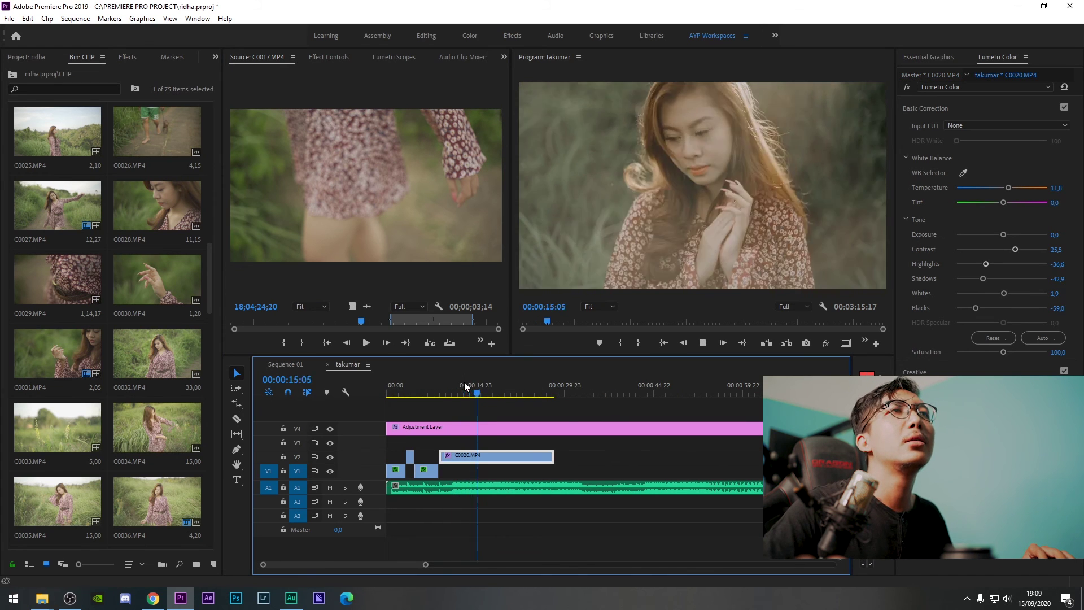
{"action": "key", "text": "ctrl+z"}
{"action": "left_click", "coordinate": [439, 389]}
{"action": "left_click_drag", "start_coordinate": [439, 388], "coordinate": [448, 390]}
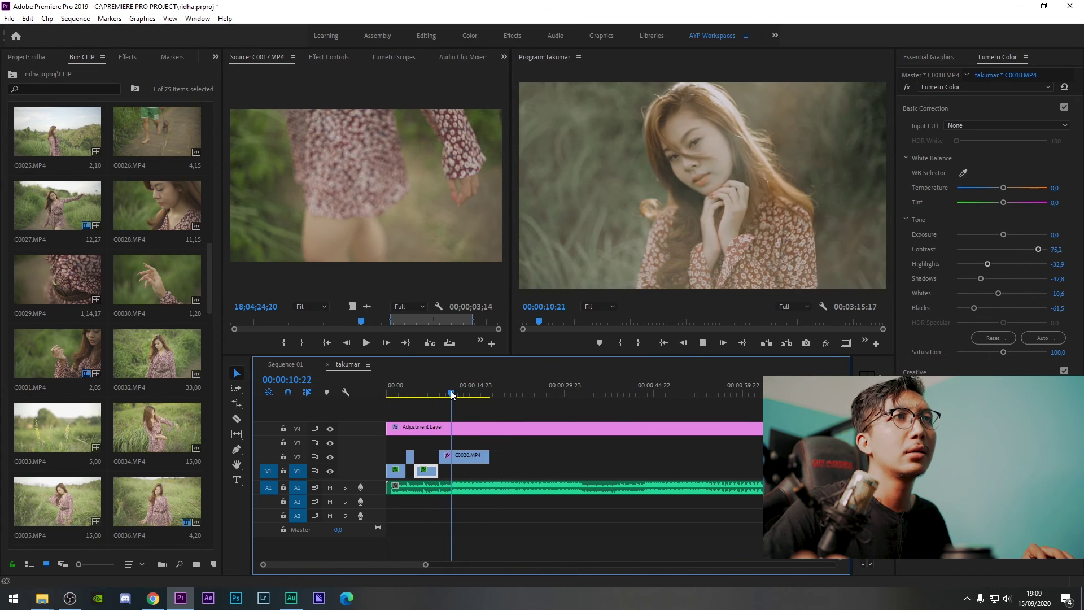
{"action": "left_click", "coordinate": [478, 408]}
{"action": "left_click_drag", "start_coordinate": [485, 456], "coordinate": [450, 456]}
Place C0017 on V1 directly after C0020, shorten it to about 2 seconds and line up C0015 on V2 behind it.
{"action": "key", "text": "ctrl+v"}
{"action": "left_click", "coordinate": [460, 393]}
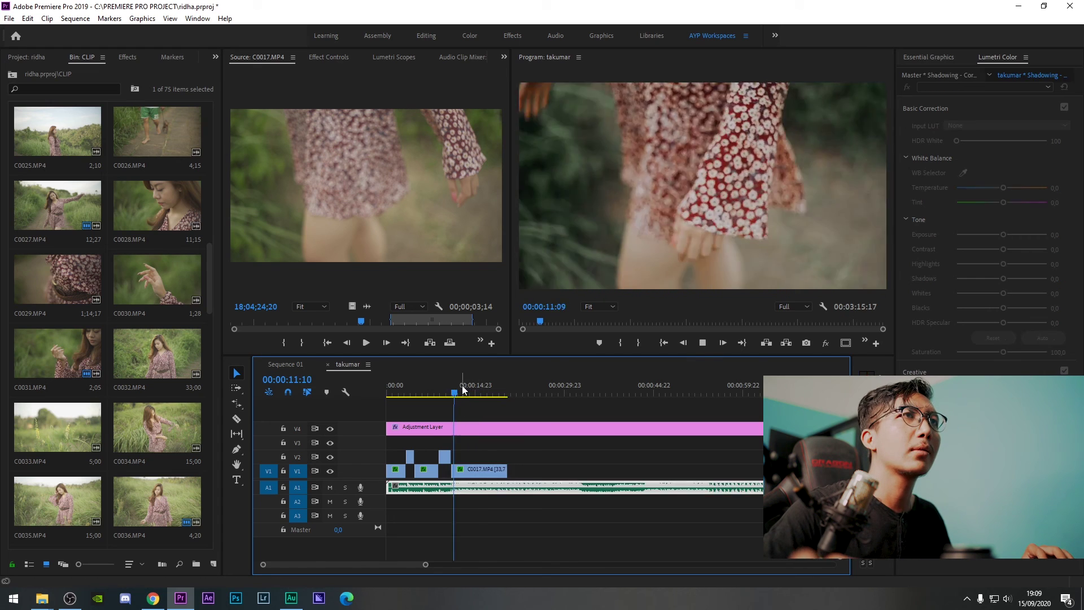
{"action": "key", "text": "ctrl+z"}
{"action": "key", "text": "ctrl+z"}
{"action": "key", "text": "ctrl+z"}
{"action": "left_click", "coordinate": [488, 384]}
{"action": "left_click_drag", "start_coordinate": [488, 384], "coordinate": [470, 390]}
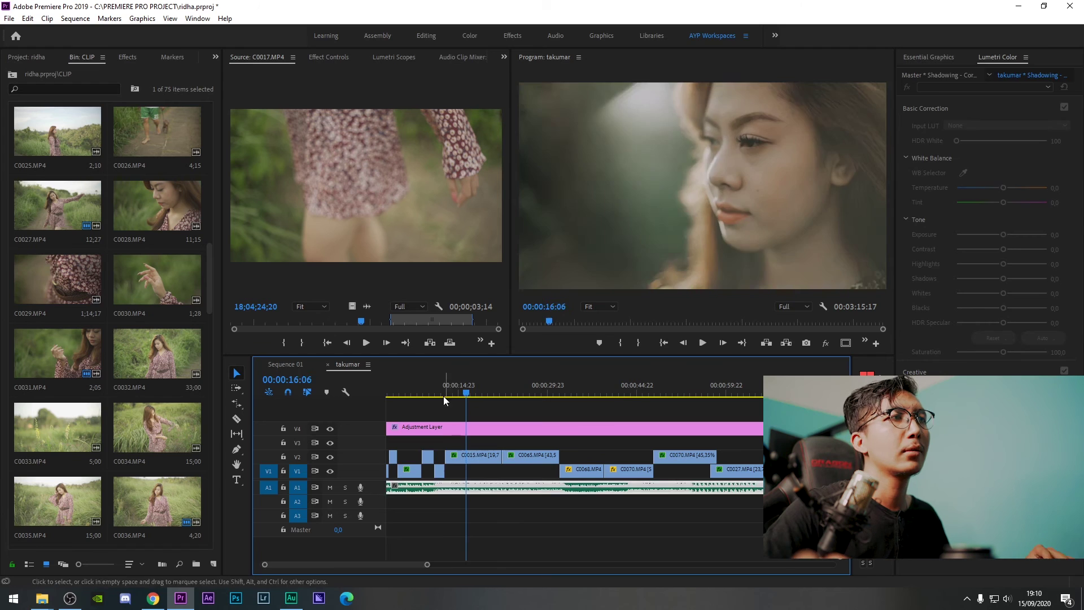
Slightly warm C0015's temperature, and shorten the clip to about 2 seconds with C0065 moved onto V1 directly after it.
{"action": "left_click", "coordinate": [473, 455]}
{"action": "left_click_drag", "start_coordinate": [1003, 187], "coordinate": [1005, 188]}
{"action": "left_click_drag", "start_coordinate": [493, 456], "coordinate": [460, 470]}
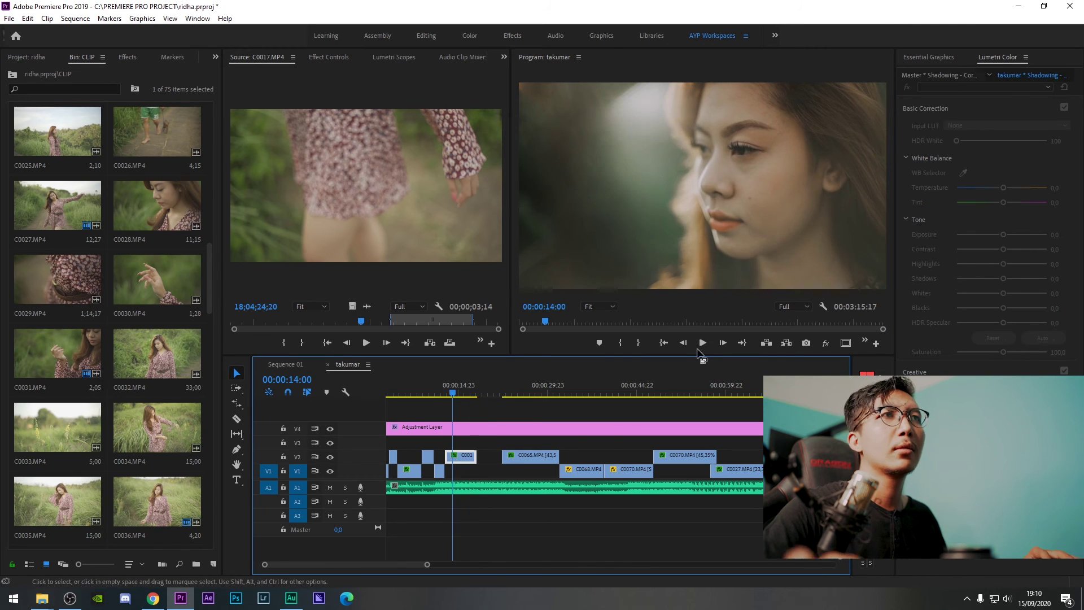
Place C0068 on V2 directly after C0065, shorten it to about 3 seconds and move the first C0070 clip on V1 against its end.
{"action": "left_click_drag", "start_coordinate": [577, 387], "coordinate": [514, 387]}
{"action": "left_click_drag", "start_coordinate": [599, 469], "coordinate": [518, 455]}
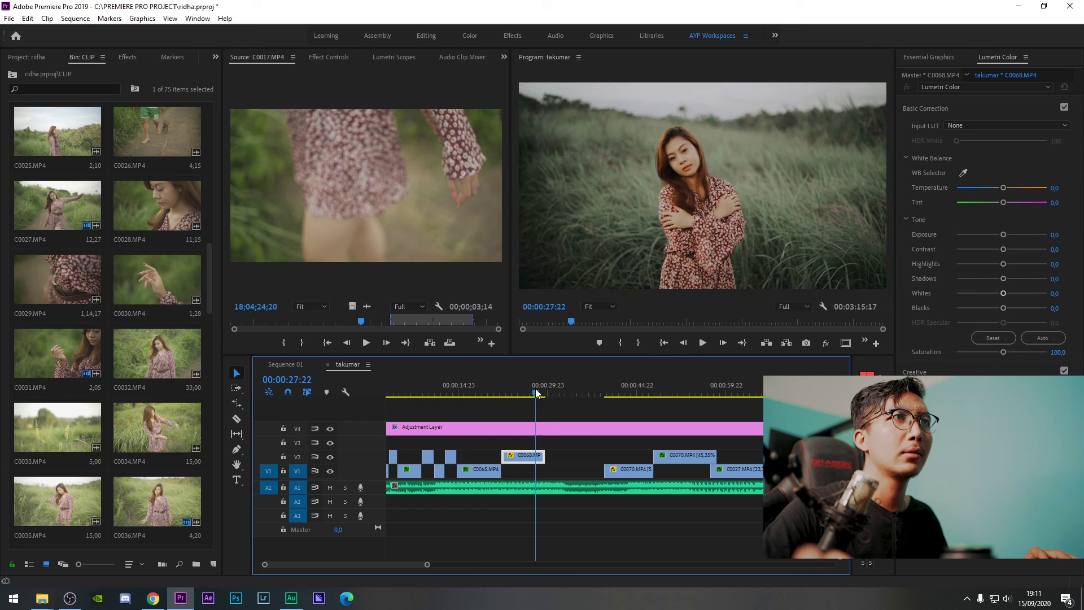
{"action": "left_click", "coordinate": [519, 379]}
{"action": "left_click_drag", "start_coordinate": [644, 470], "coordinate": [559, 469]}
{"action": "key", "text": "space"}
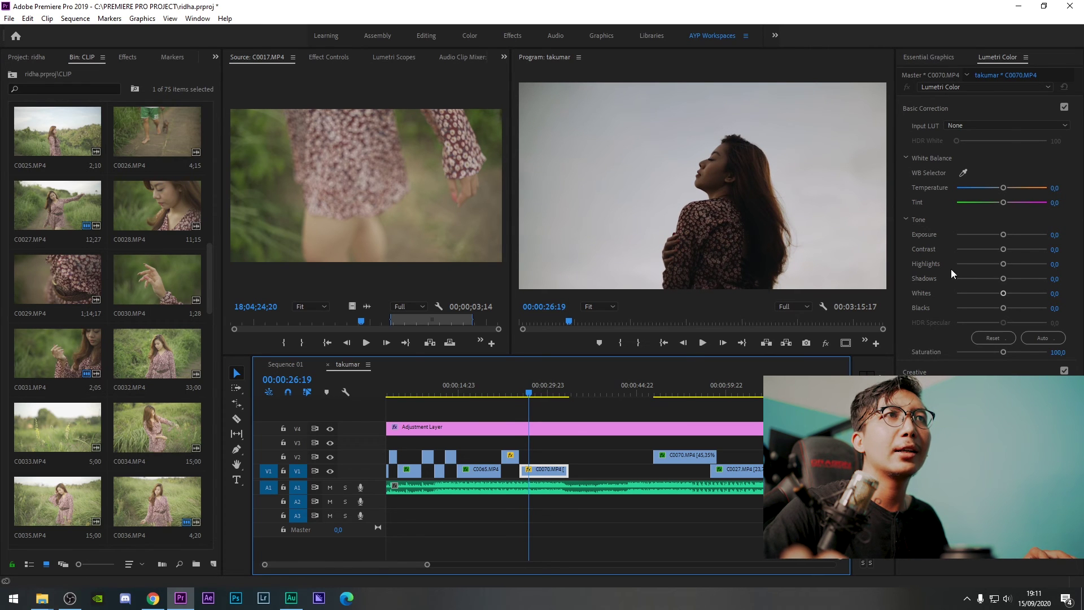
Set the first C0070 clip's highlights to -21.7 and blacks to 11.8, and play it with the music.
{"action": "left_click_drag", "start_coordinate": [1005, 250], "coordinate": [993, 270]}
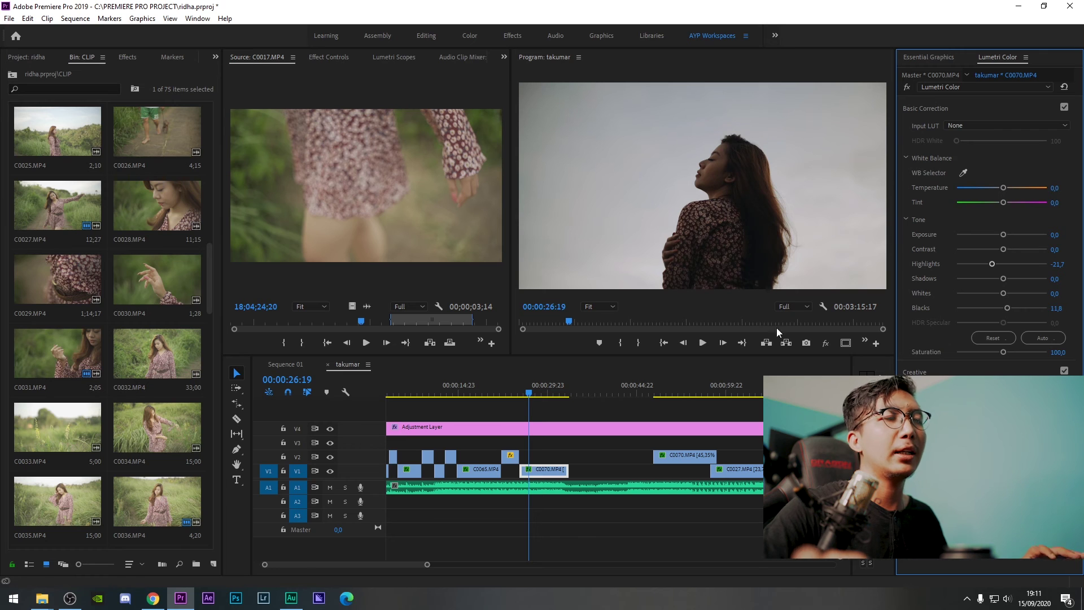
{"action": "key", "text": "space"}
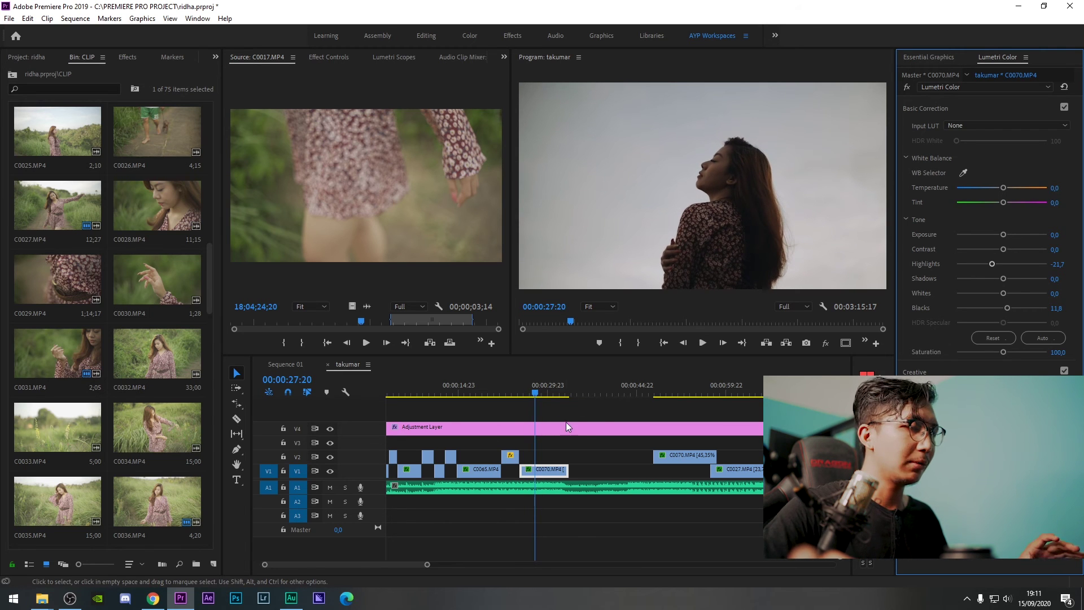
Shorten the first C0070 clip on V1 to about 2 seconds and move the second C0070 clip onto V2 directly after it.
{"action": "left_click", "coordinate": [527, 390]}
{"action": "left_click_drag", "start_coordinate": [528, 390], "coordinate": [523, 390]}
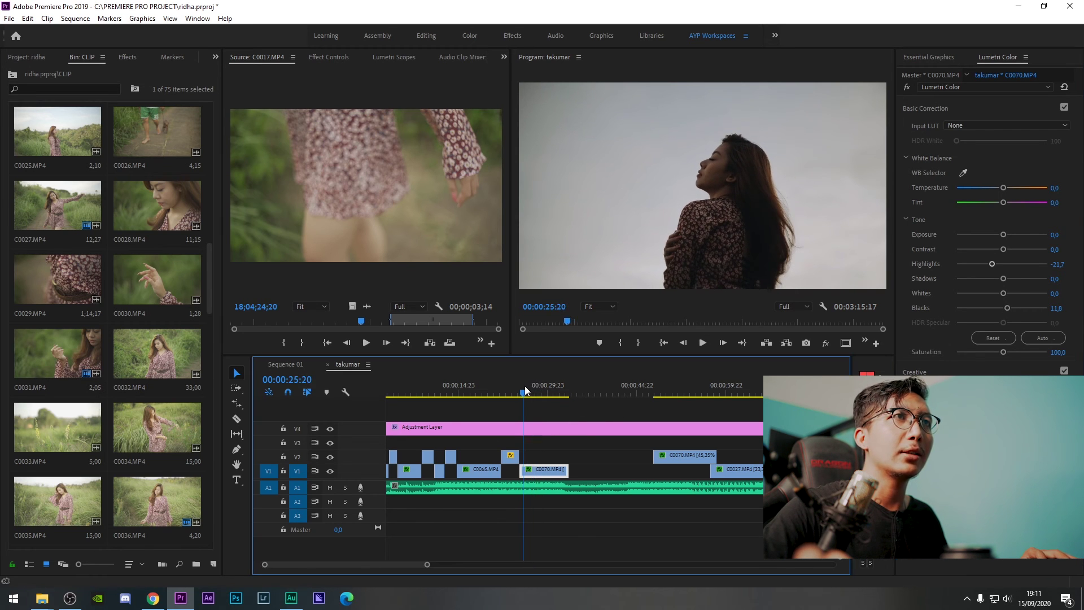
{"action": "left_click", "coordinate": [543, 475]}
{"action": "left_click_drag", "start_coordinate": [541, 472], "coordinate": [537, 472]}
{"action": "key", "text": "space"}
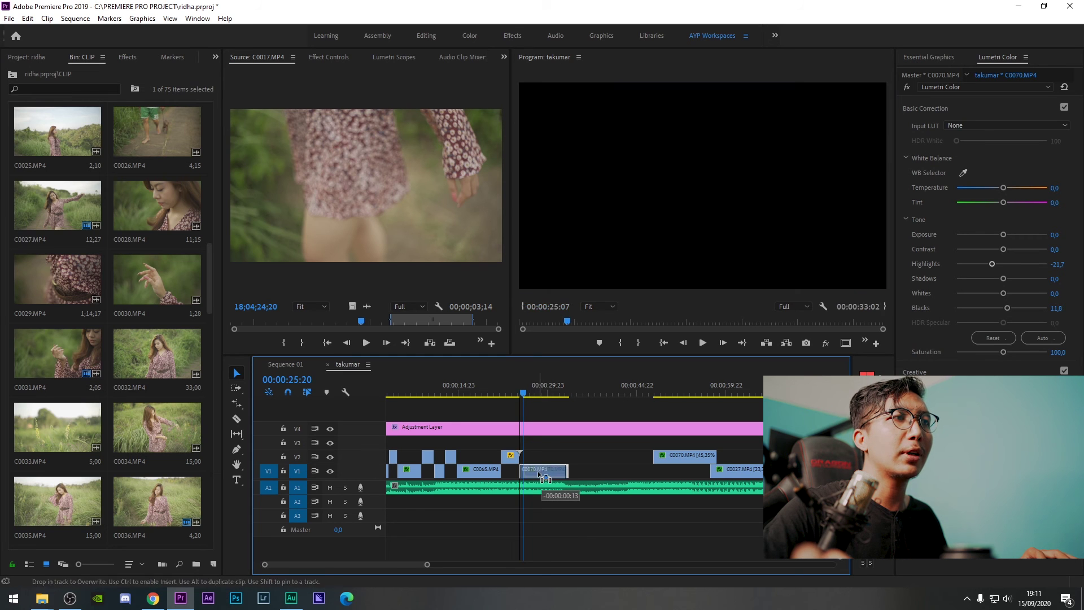
{"action": "left_click_drag", "start_coordinate": [569, 468], "coordinate": [542, 456]}
{"action": "key", "text": "space"}
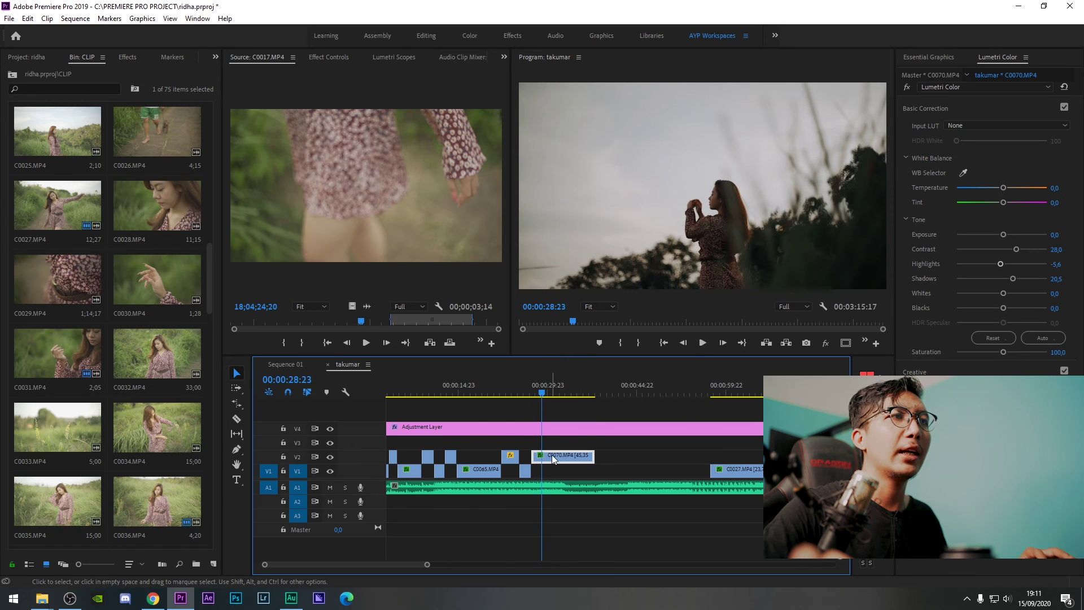
Trim the start and end of the second C0070 clip on V2 to about 3 seconds, keeping it against the first C0070 clip.
{"action": "mouse_move", "coordinate": [547, 392]}
{"action": "left_mouse_down"}
{"action": "mouse_move", "coordinate": [561, 391]}
{"action": "mouse_move", "coordinate": [546, 392]}
{"action": "left_mouse_up"}
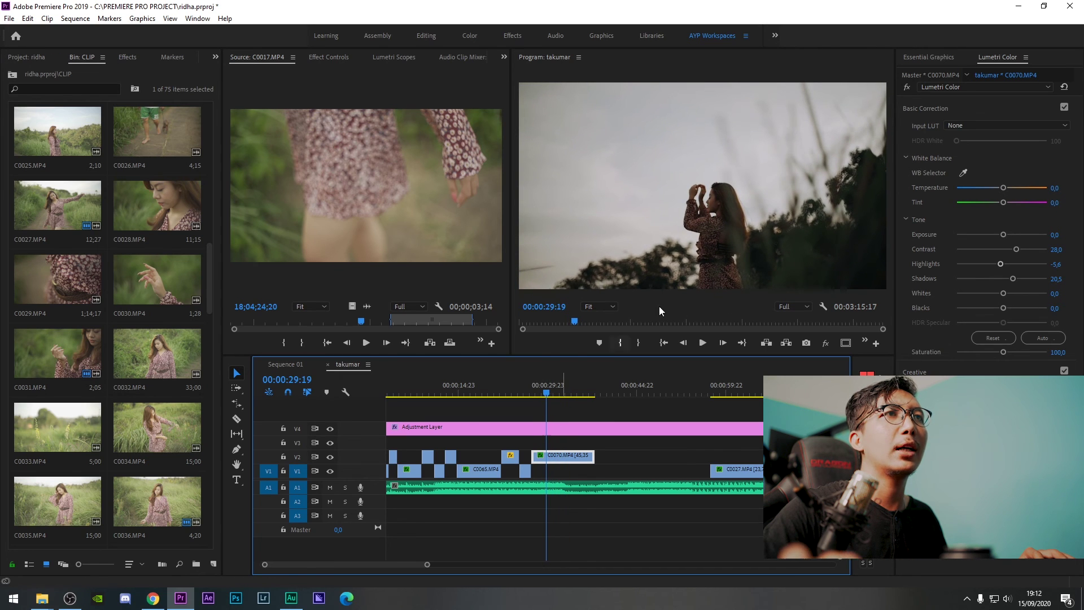
{"action": "left_click_drag", "start_coordinate": [529, 452], "coordinate": [546, 453]}
{"action": "left_click", "coordinate": [531, 380]}
{"action": "key", "text": "space"}
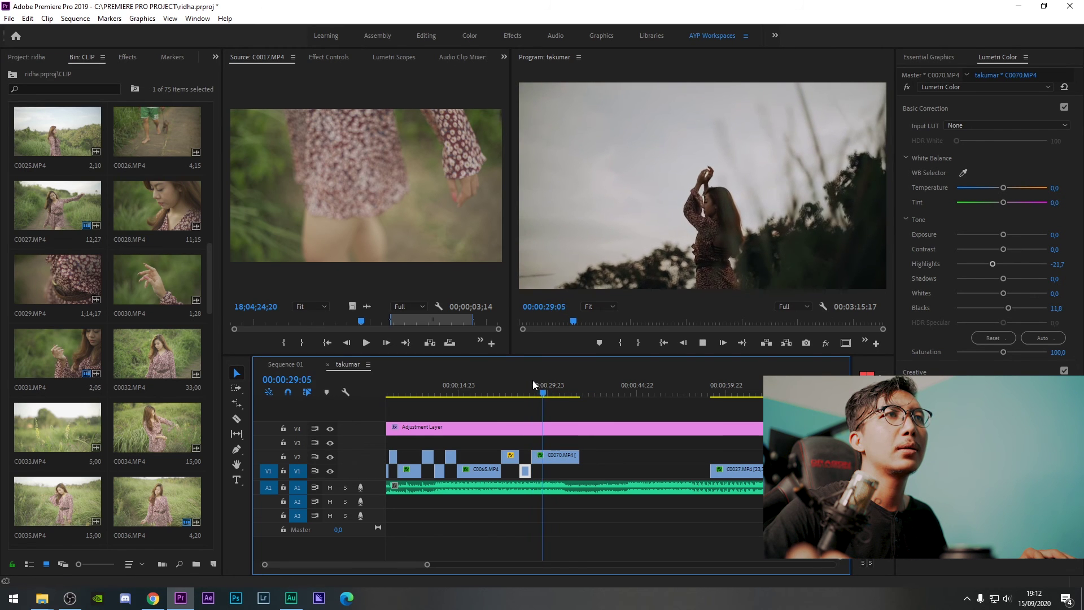
{"action": "left_click", "coordinate": [576, 487]}
{"action": "key", "text": "space"}
{"action": "left_click_drag", "start_coordinate": [569, 456], "coordinate": [549, 455]}
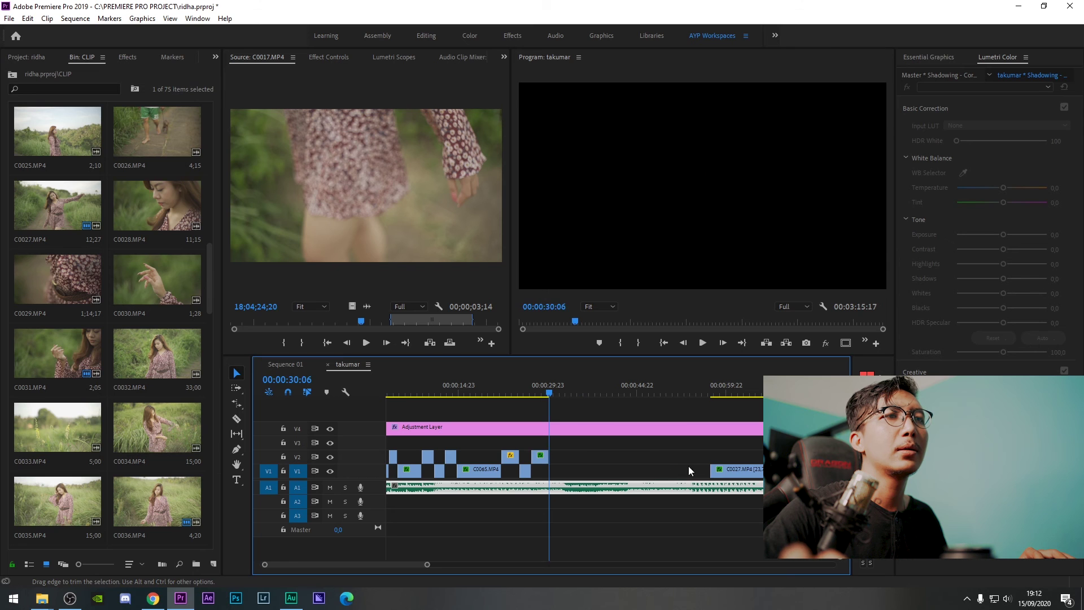
Move C0027 on V1 directly after the second C0070 clip, and save the project.
{"action": "left_click_drag", "start_coordinate": [734, 468], "coordinate": [574, 467]}
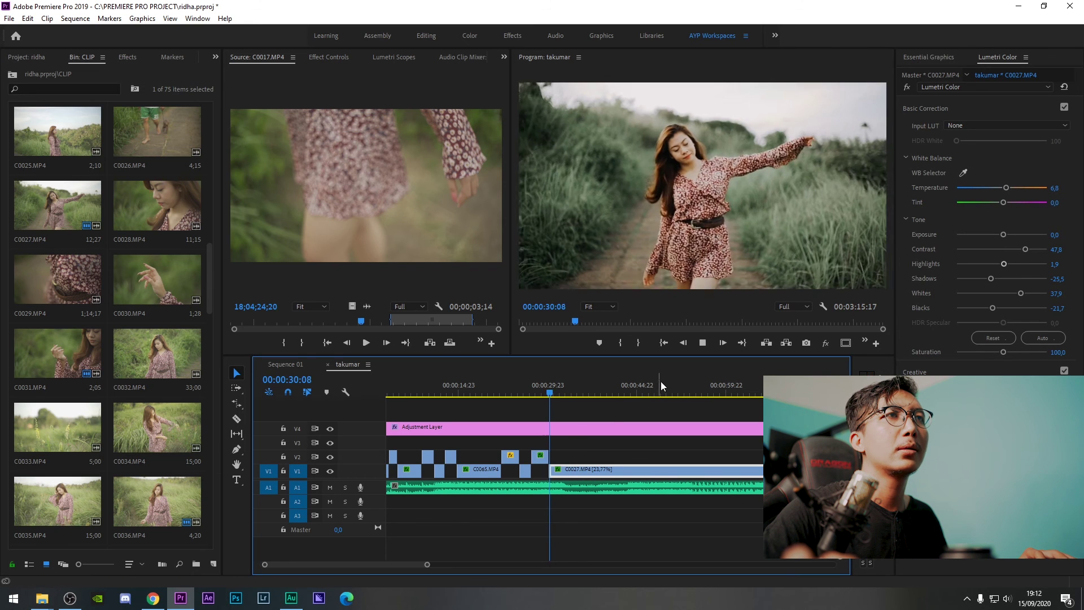
{"action": "key", "text": "space"}
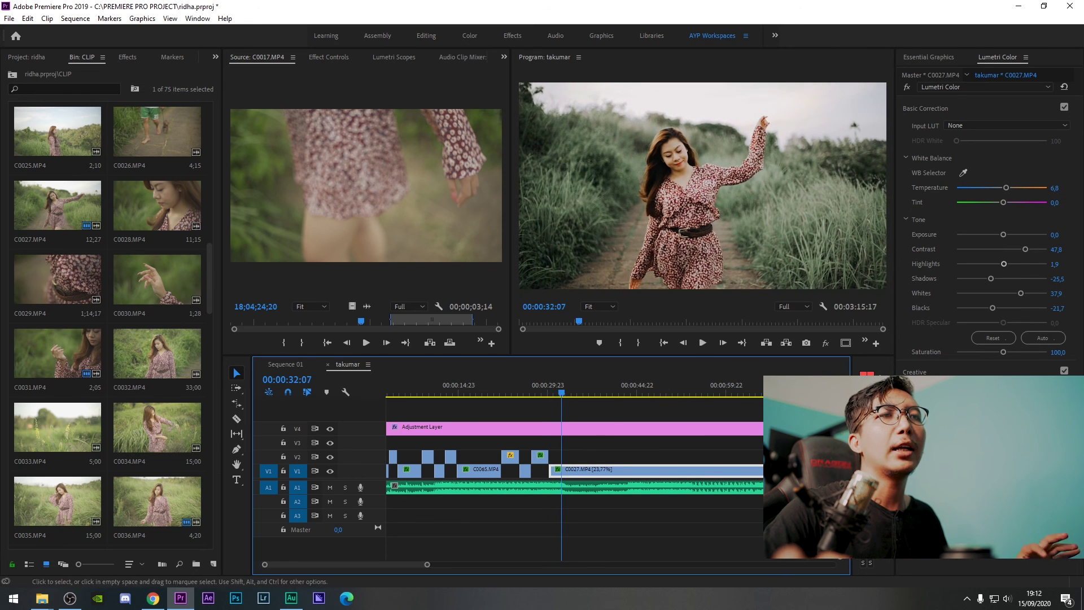
{"action": "scroll", "coordinate": [741, 462], "scroll_direction": "up", "scroll_amount": 2}
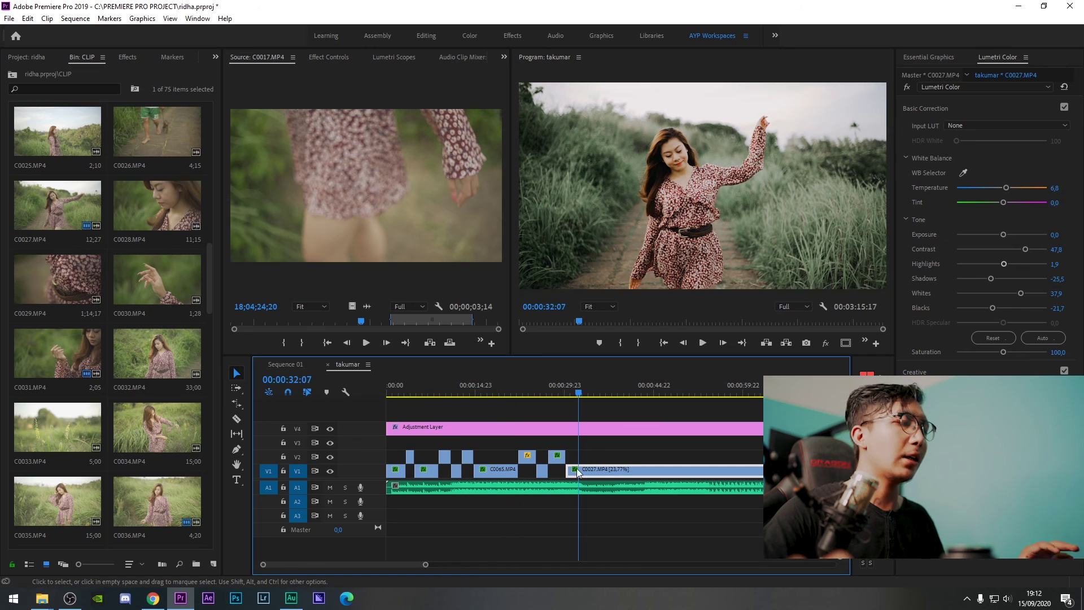
{"action": "key", "text": "ctrl+s"}
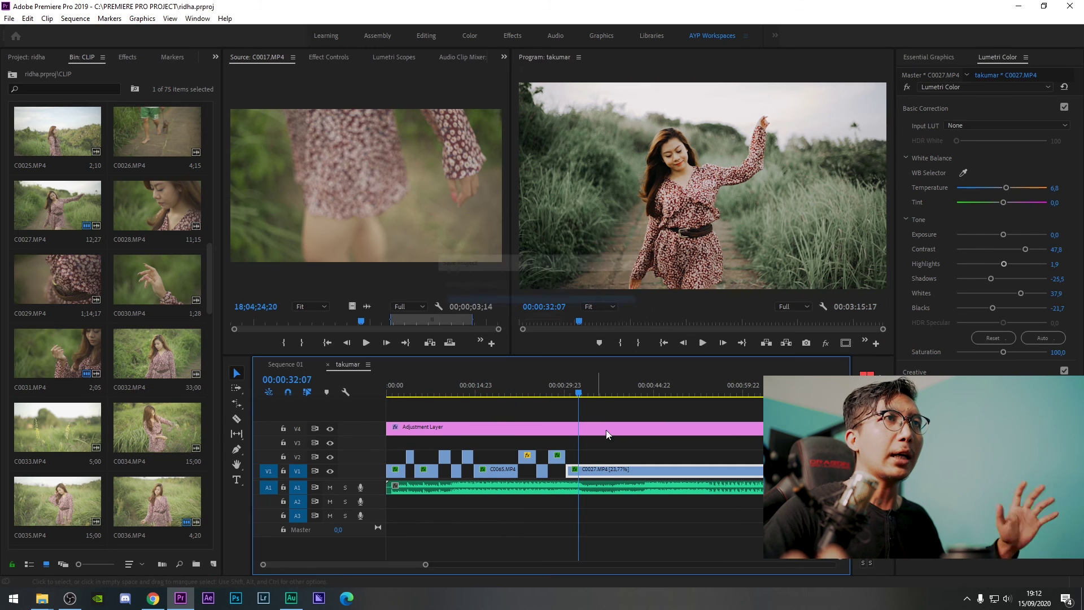
Play the takumar sequence full screen from its beginning to review the cut with the music.
{"action": "key", "text": "Home"}
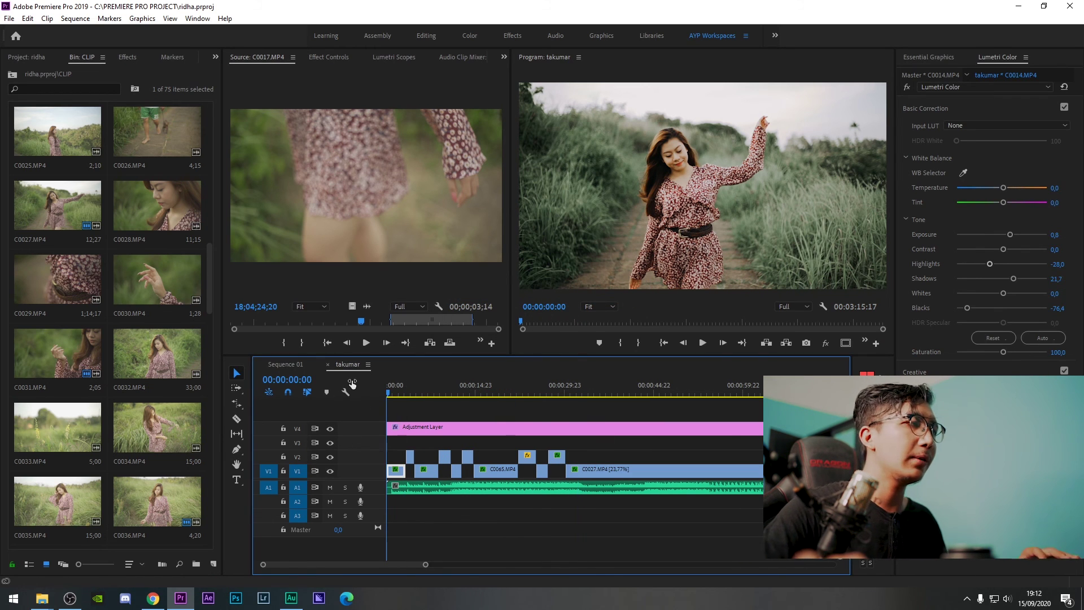
{"action": "key", "text": "space"}
{"action": "key", "text": "ctrl+grave"}
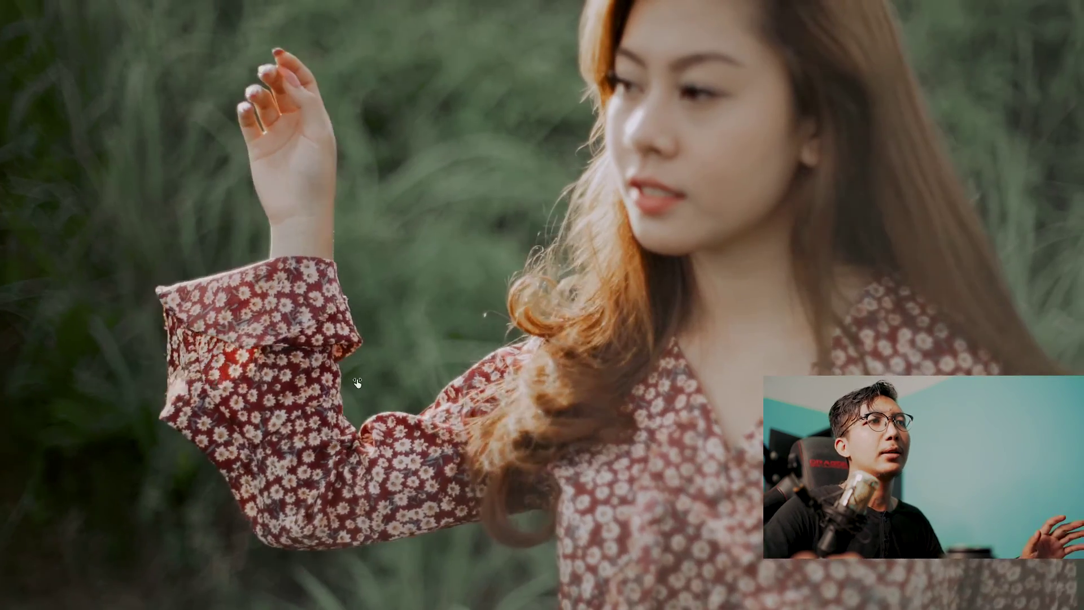